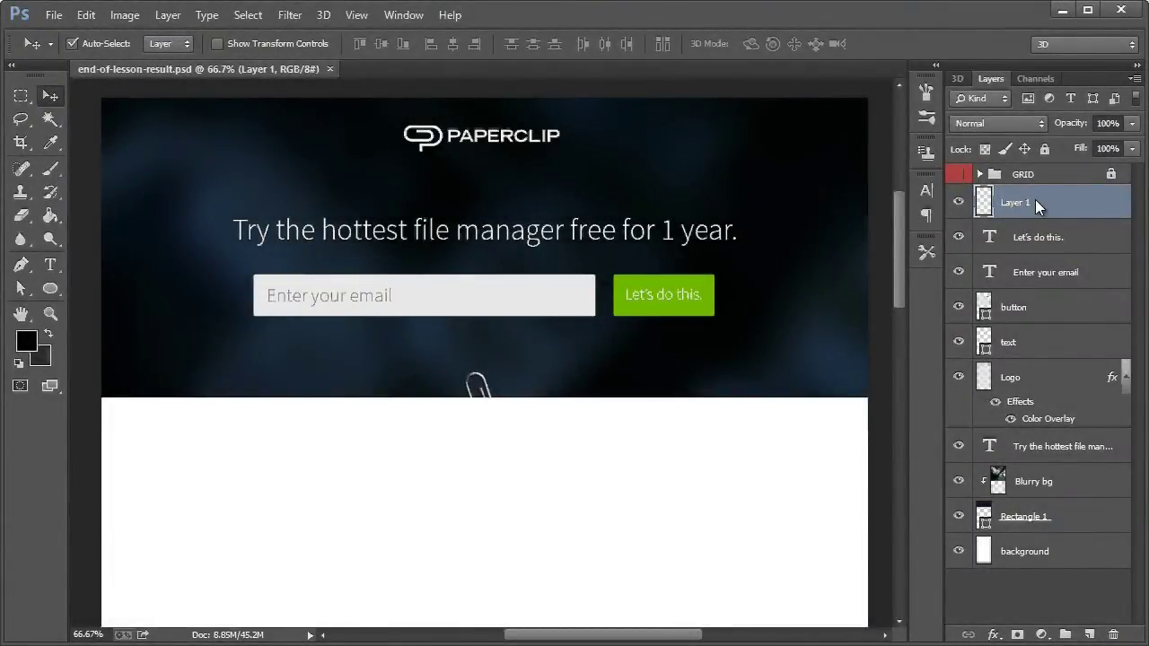
Step: Delete the empty Layer 1 and shorten the Rectangle 1 header to end just below the email form
key("Delete")
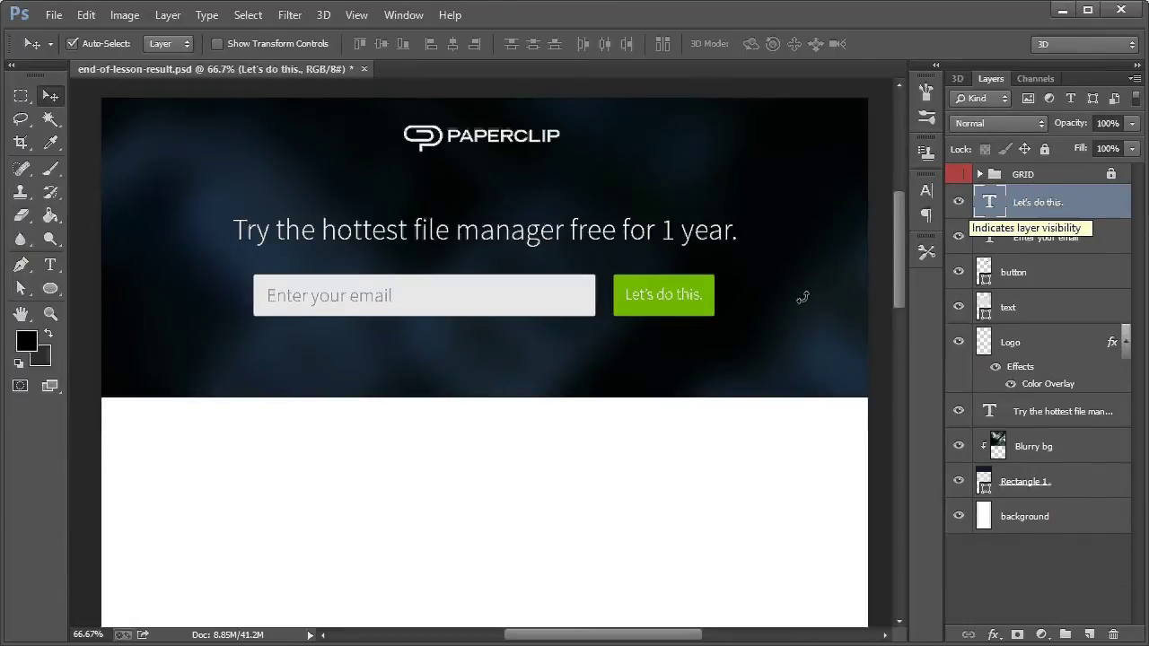
left_click(510, 375)
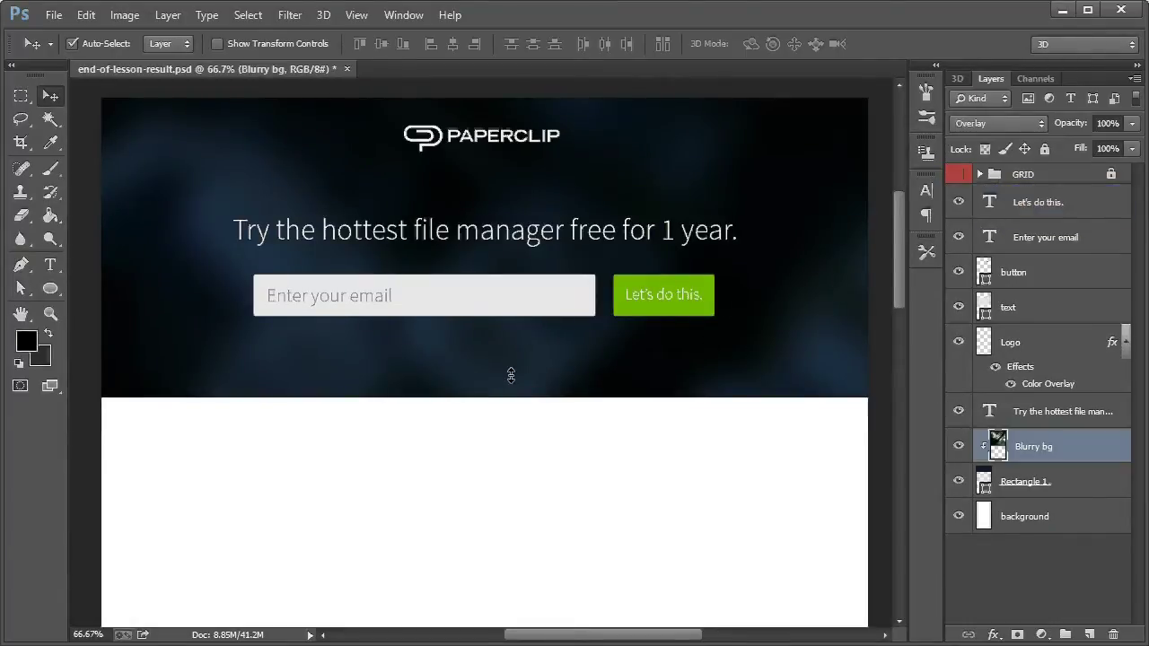
left_click(1034, 483)
key("ctrl+t")
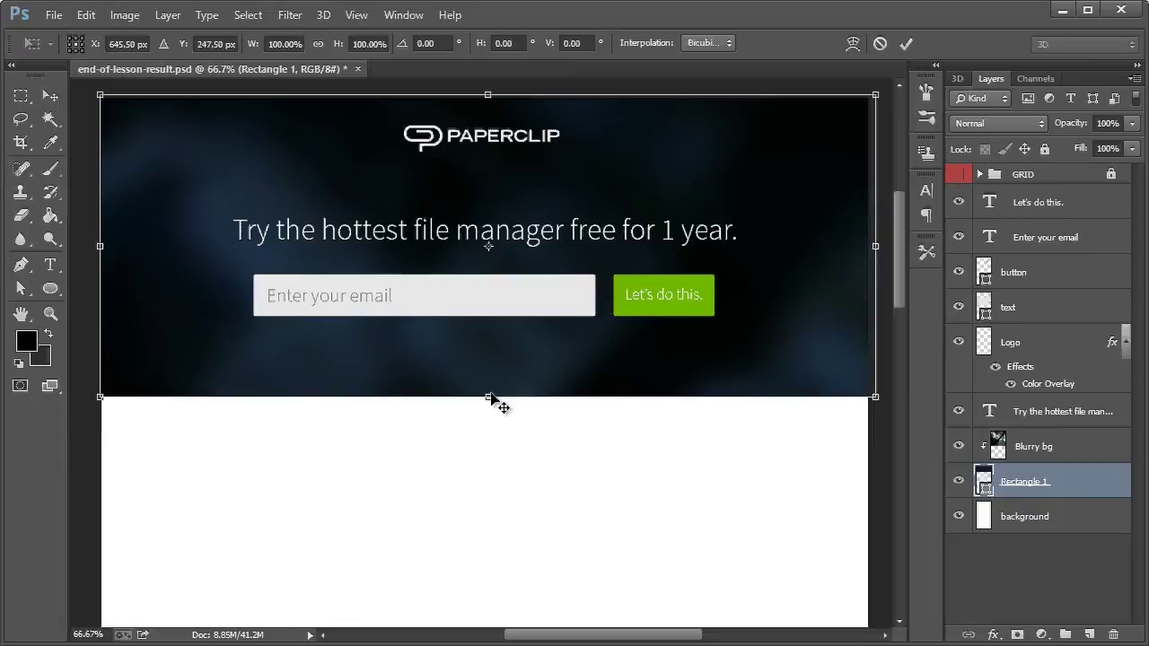
left_click_drag(489, 398, 489, 371)
left_click(52, 97)
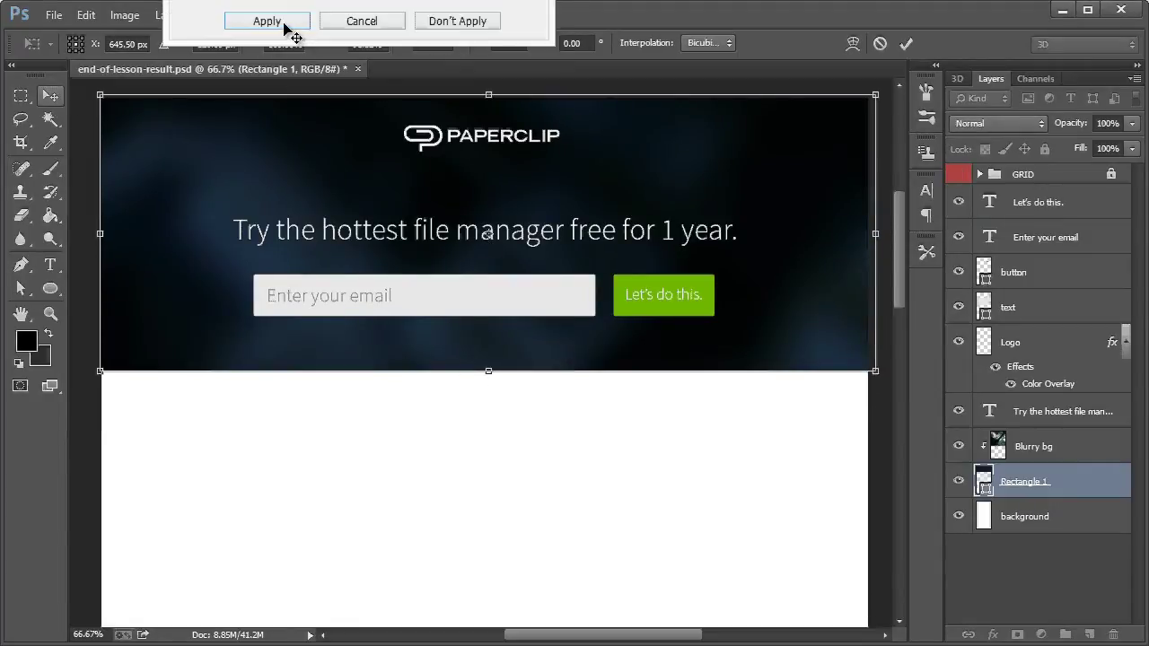
left_click(274, 21)
scroll(269, 377, "down", 3)
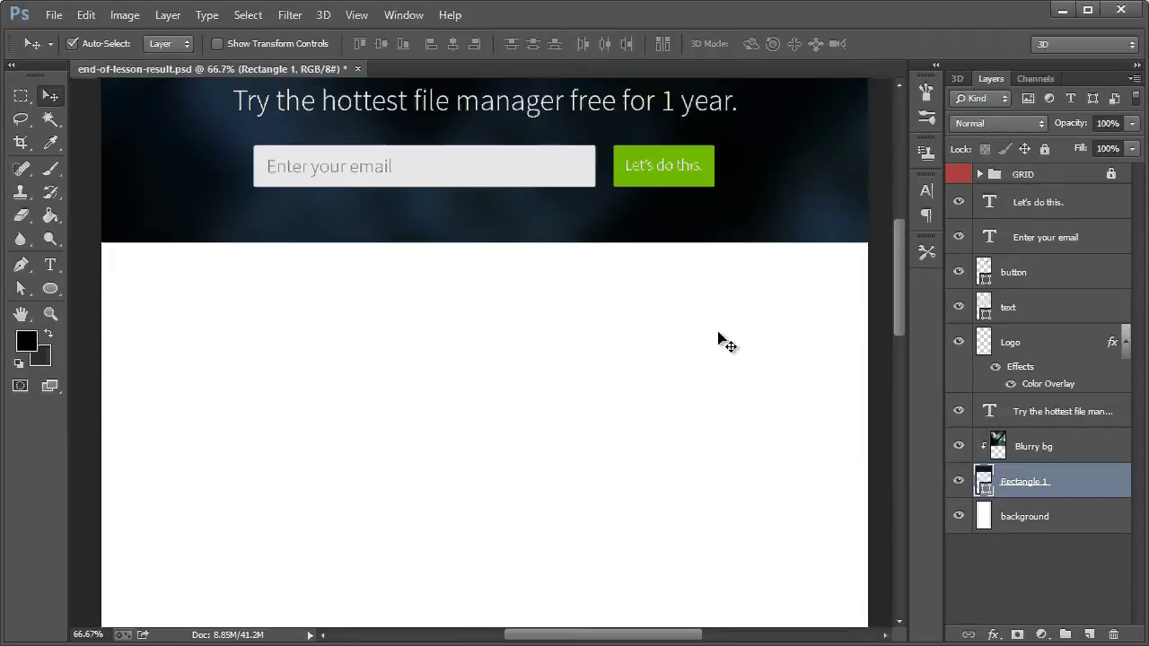
scroll(282, 393, "down", 1)
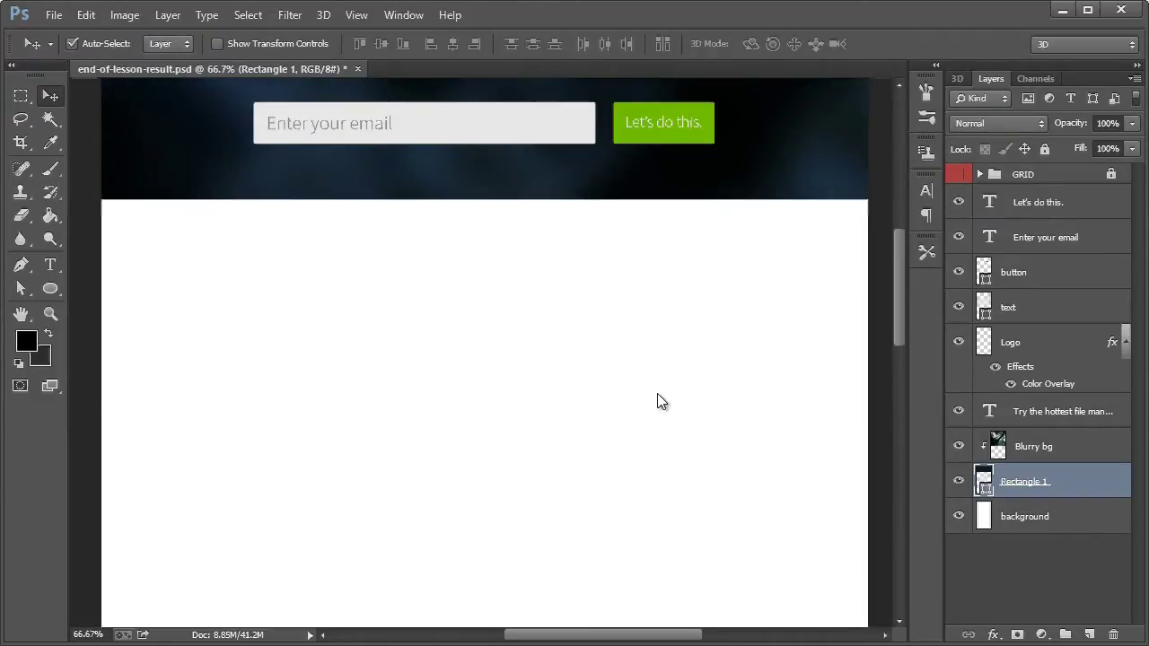
scroll(473, 387, "up", 1)
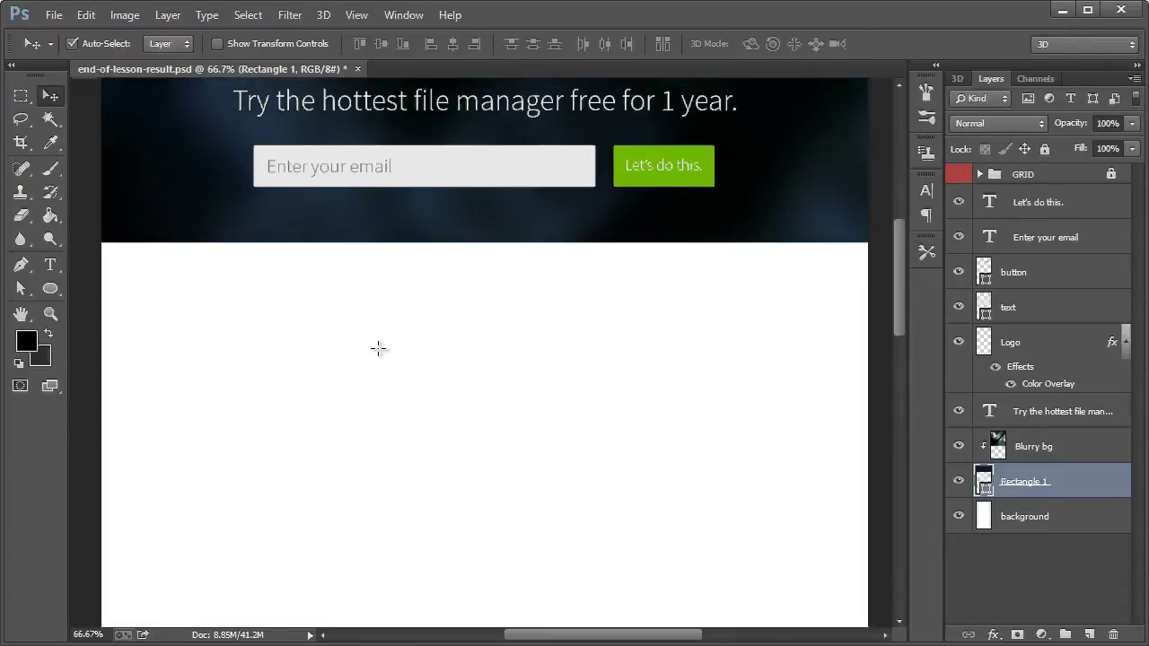
Step: Draw a full-width 1285 × 285 px rectangle directly beneath the dark header
scroll(378, 348, "down", 1)
left_click(51, 288)
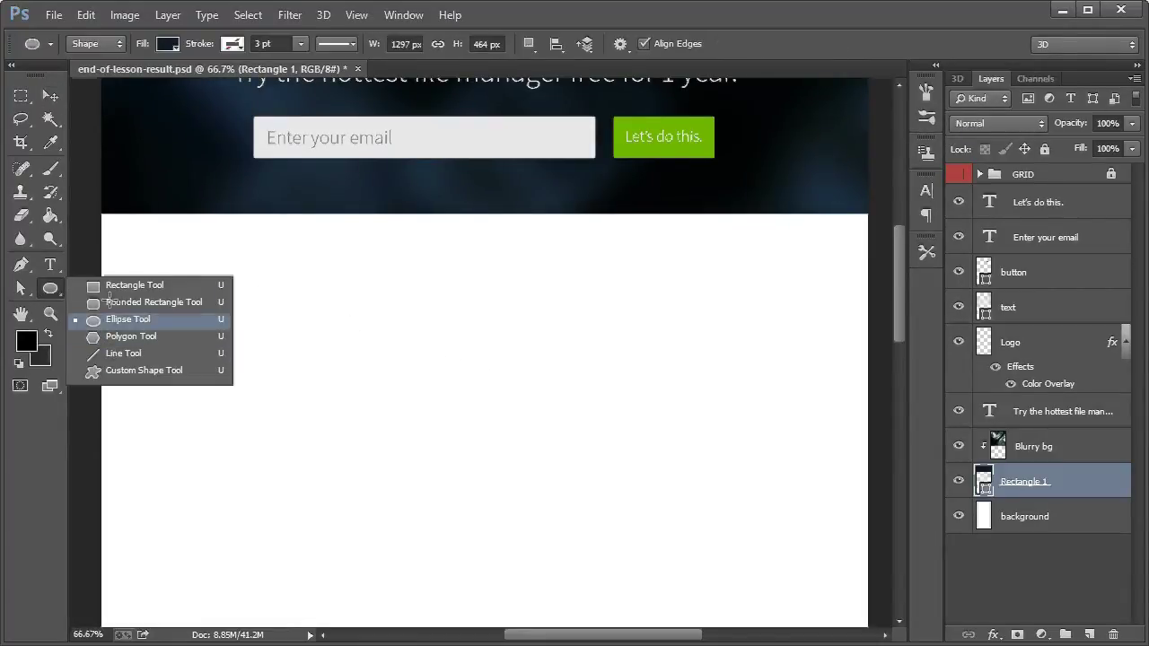
left_click(110, 287)
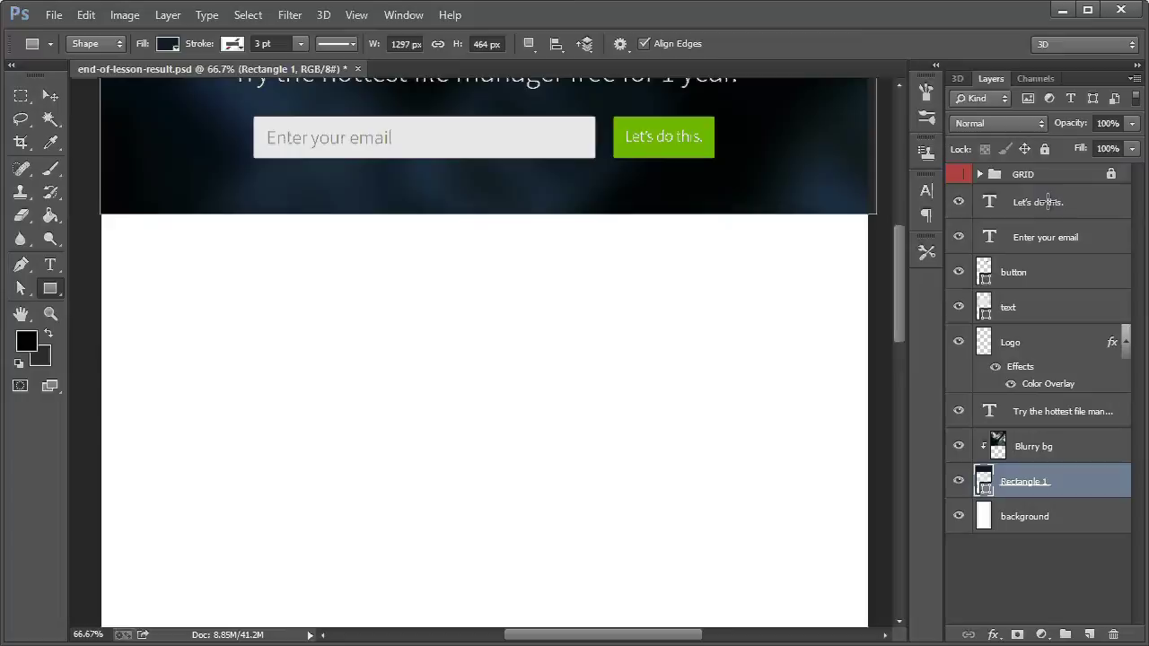
left_click(968, 214)
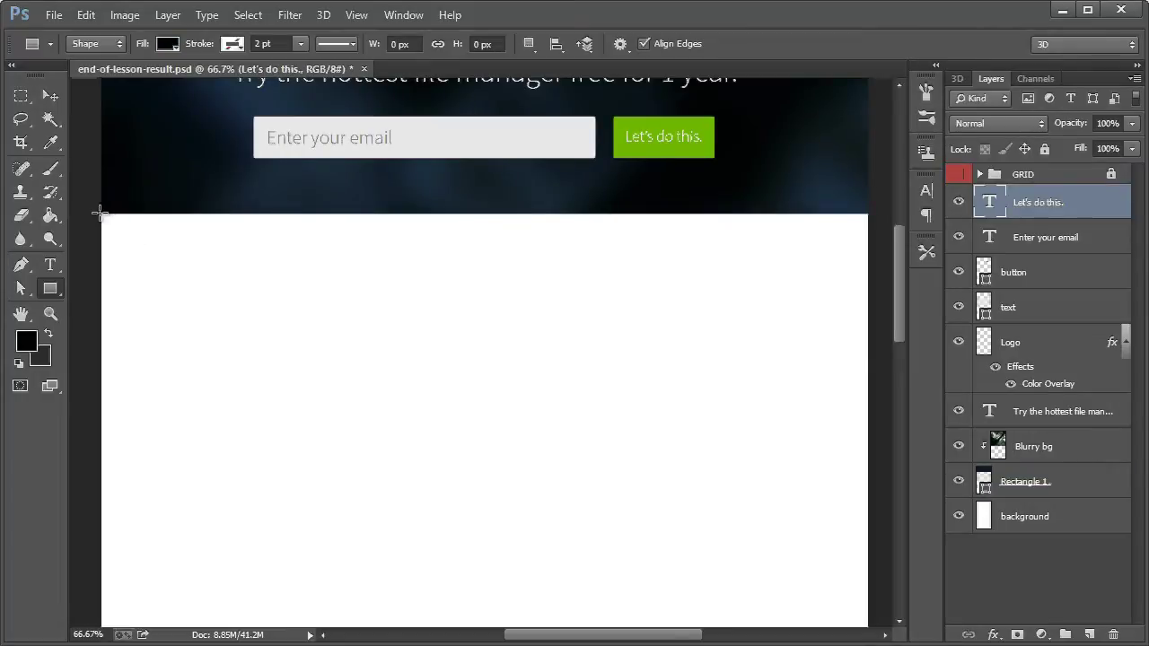
left_click_drag(100, 214, 871, 380)
Step: Fill the new Rectangle 2 band with light grey #efefef
double_click(984, 202)
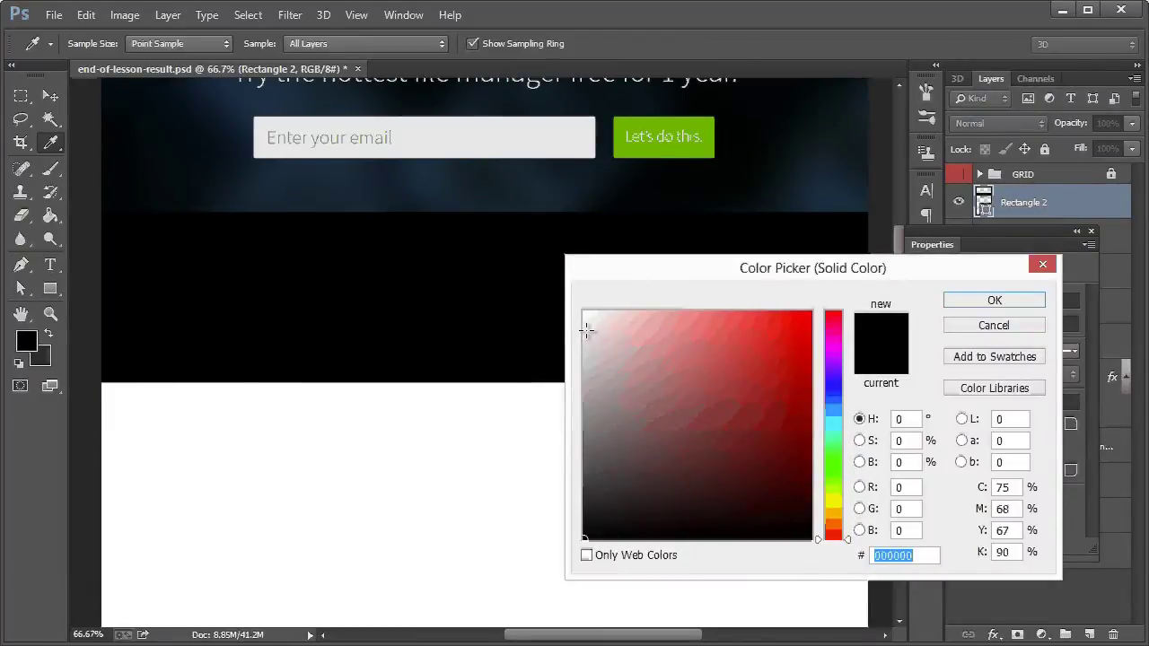
left_click(581, 326)
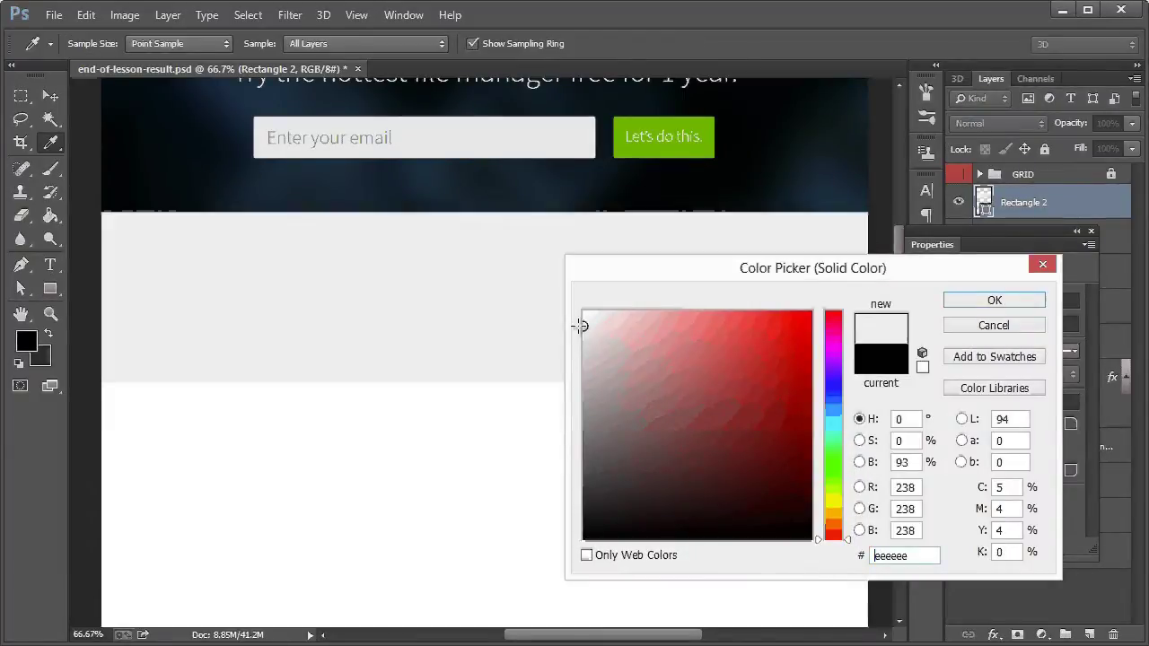
left_click(993, 300)
key("ctrl+semicolon")
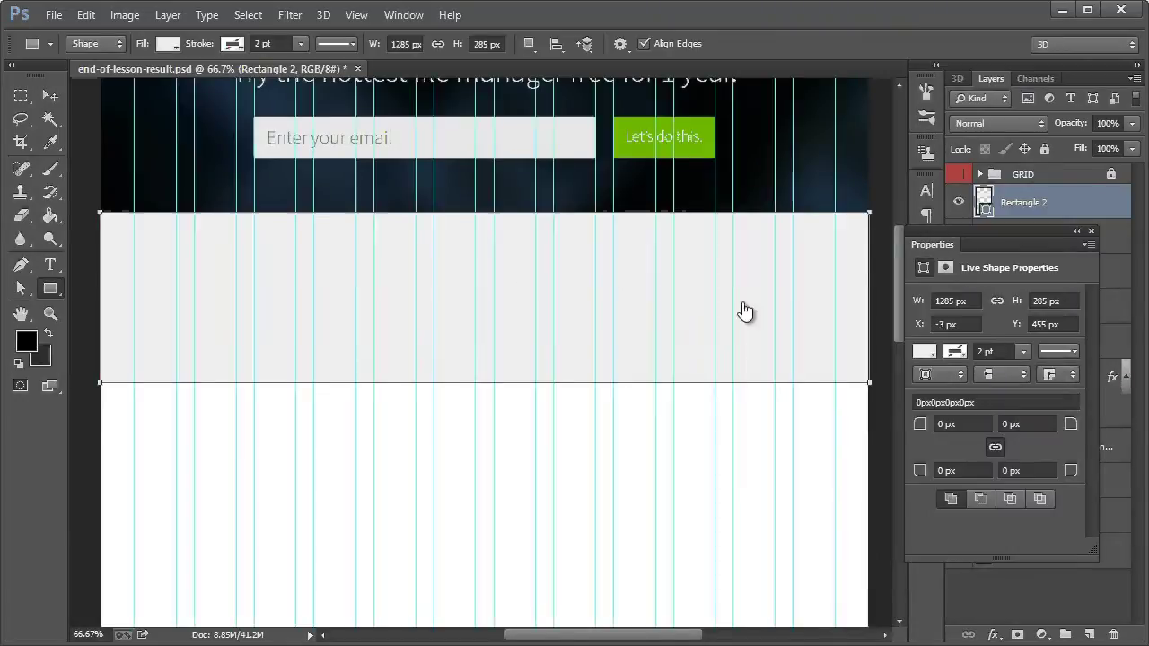
key("ctrl+h")
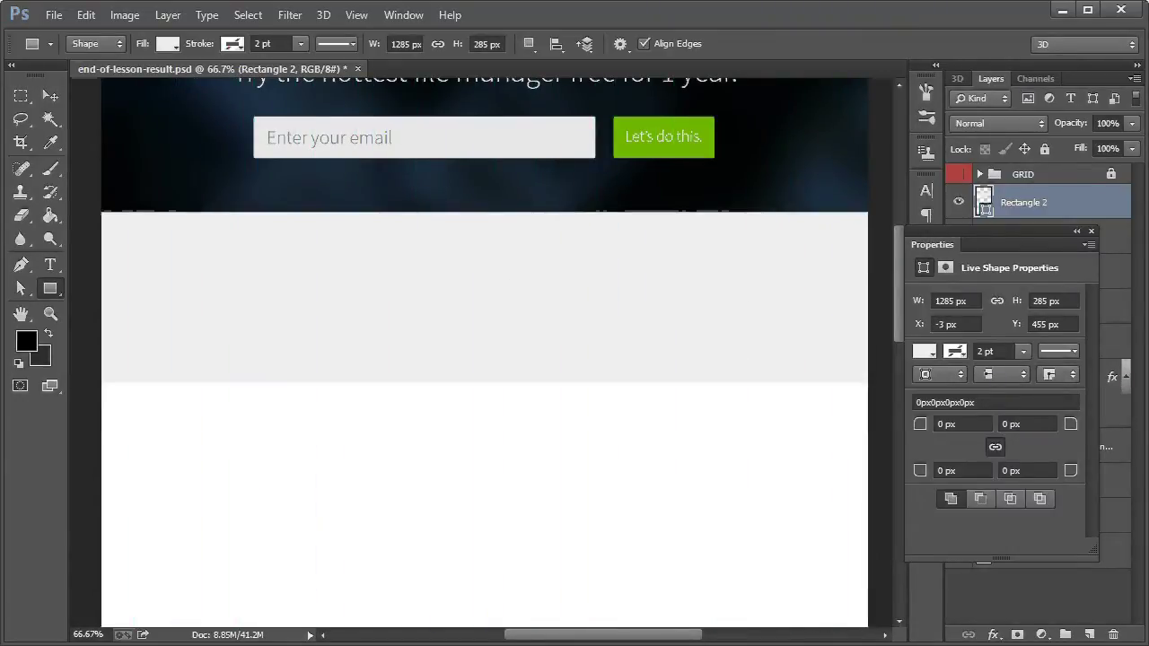
key("v")
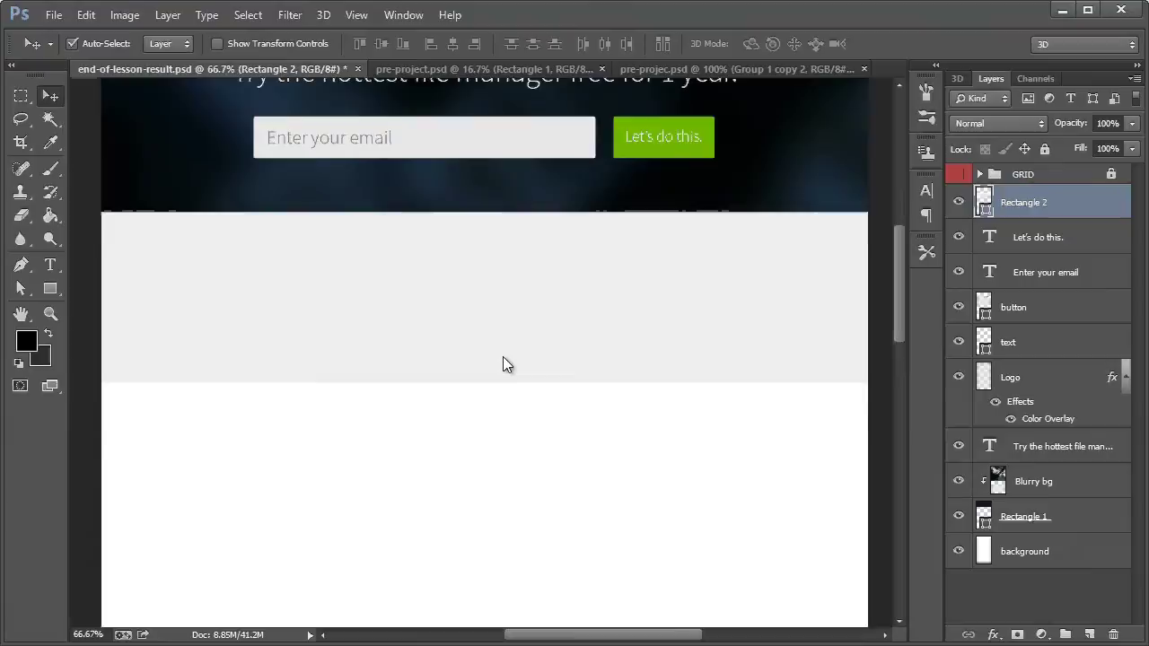
Step: Open icons.psd and select the file-stack icon's canvas for copying
left_click(54, 15)
left_click(72, 54)
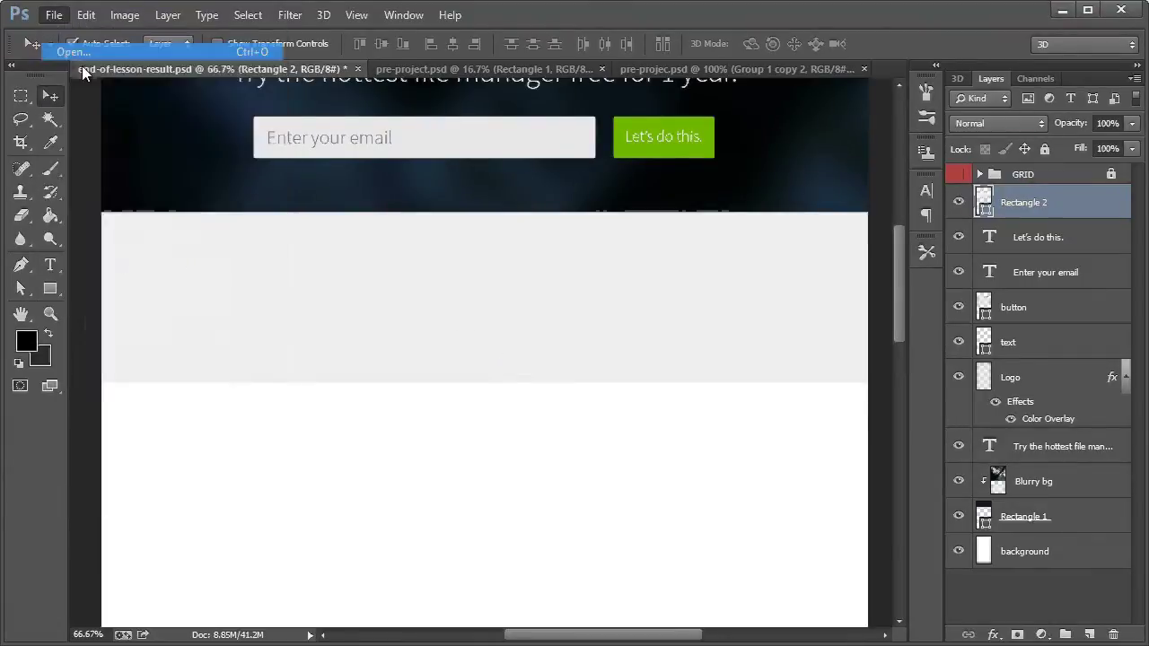
double_click(406, 190)
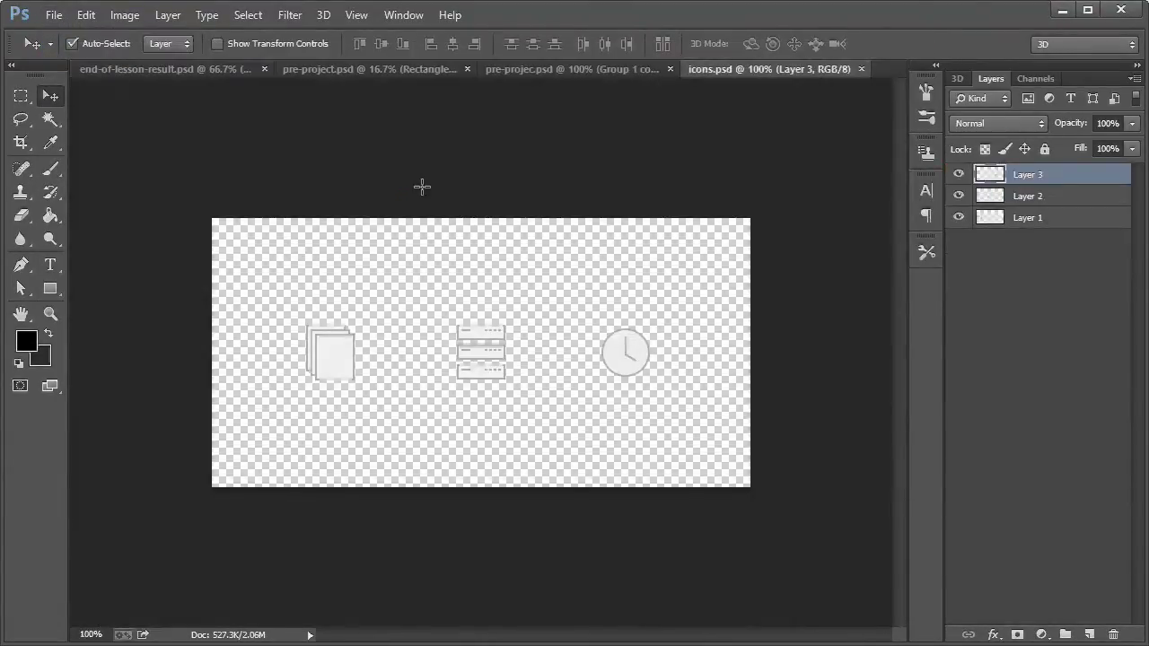
left_click(21, 95)
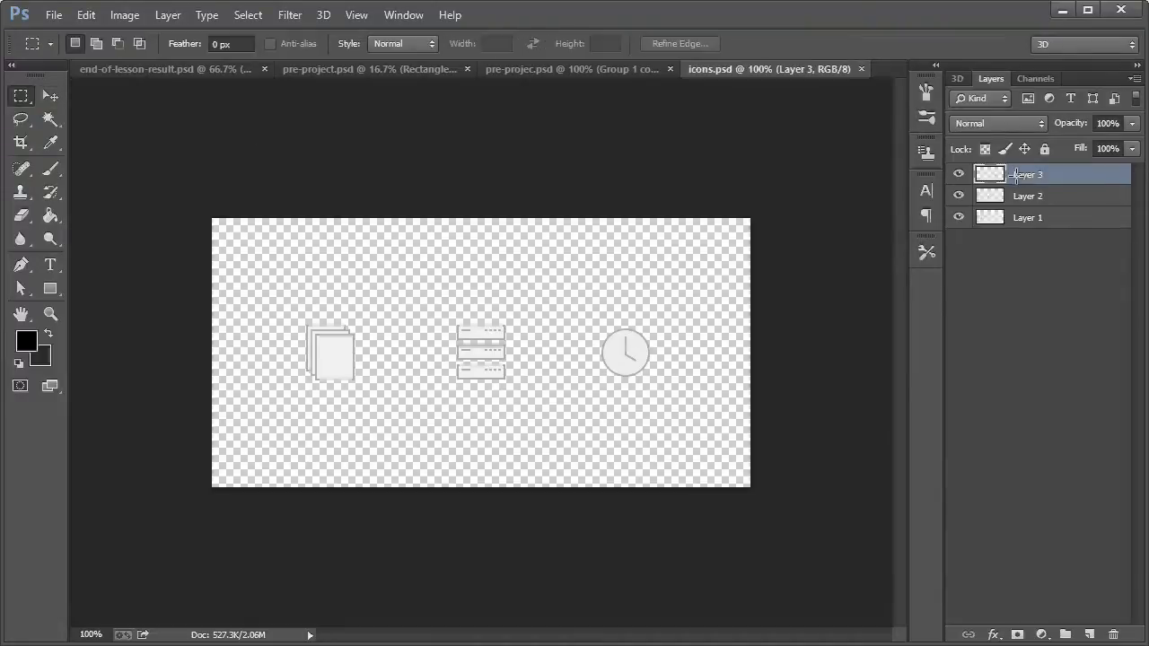
left_click(1028, 217)
left_click_drag(269, 289, 375, 409)
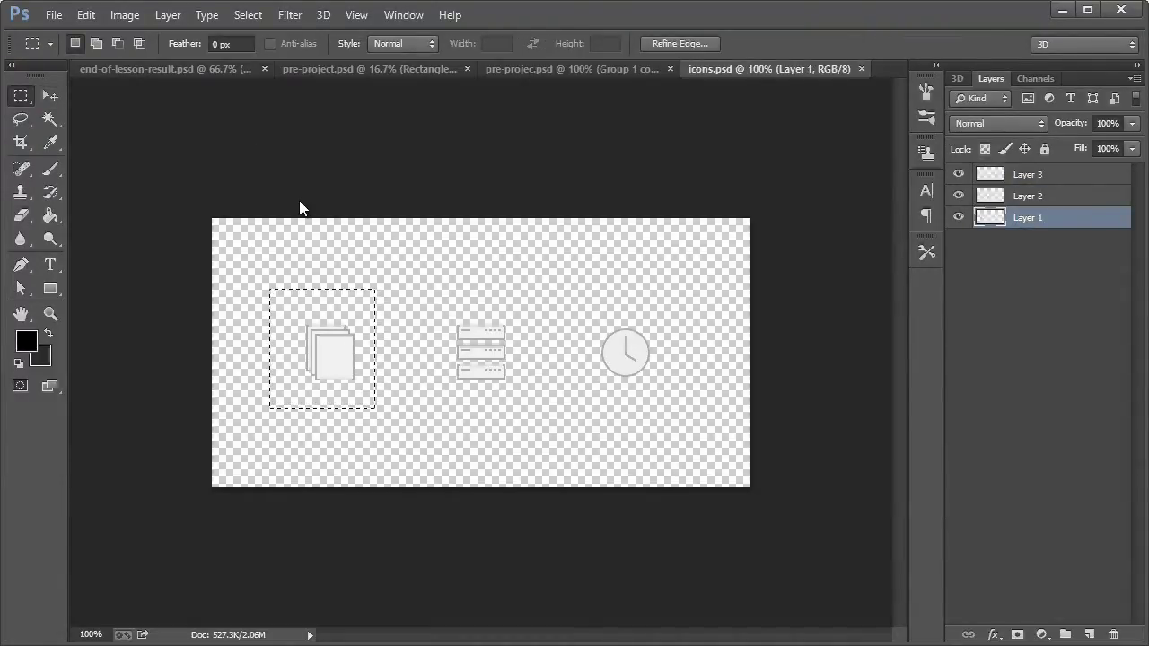
key("ctrl+d")
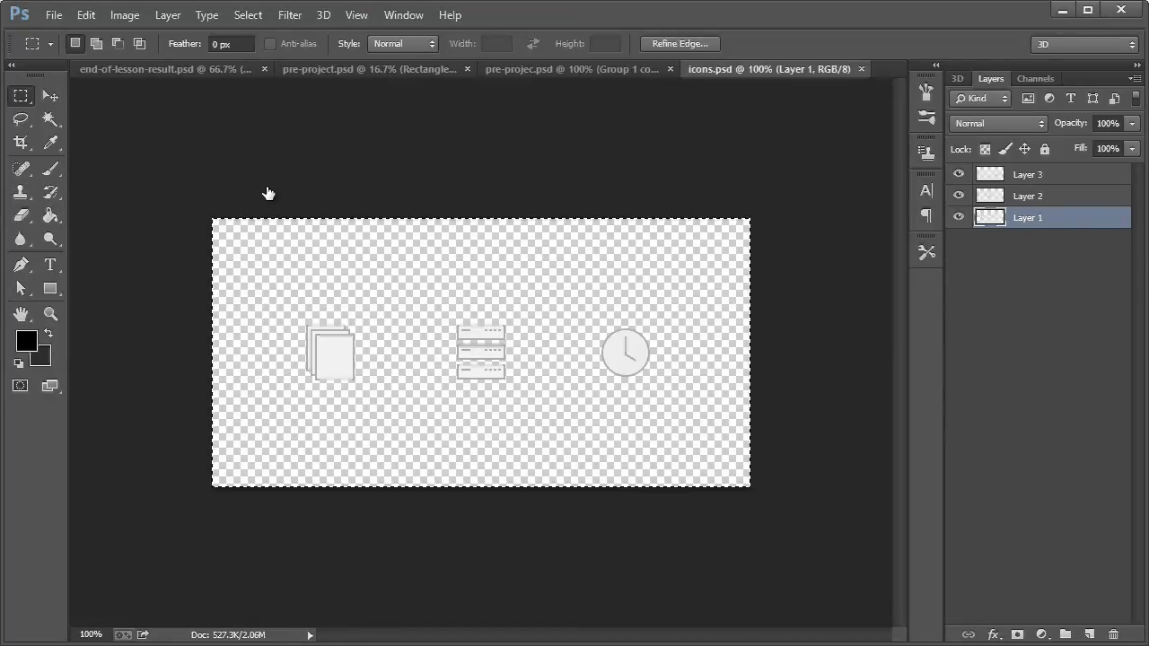
key("ctrl+a")
Step: With the GRID shown, paste the icon at the band's left and name its layer Files
left_click(161, 70)
left_click(59, 96)
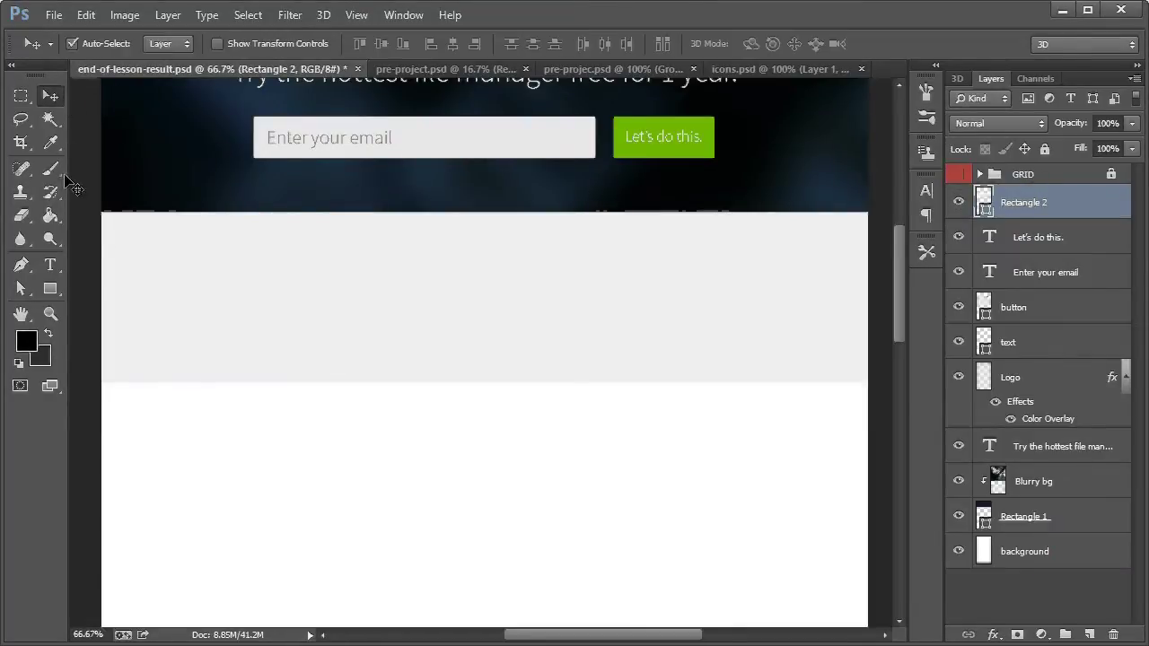
left_click(958, 174)
key("ctrl+v")
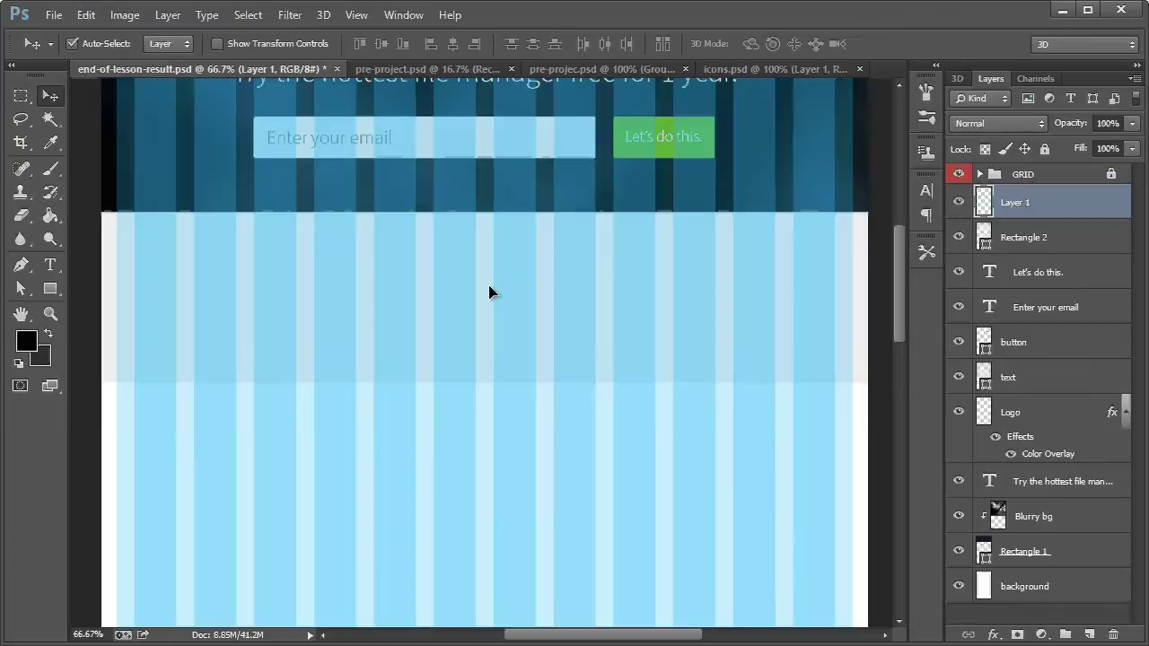
left_click_drag(484, 361, 155, 307)
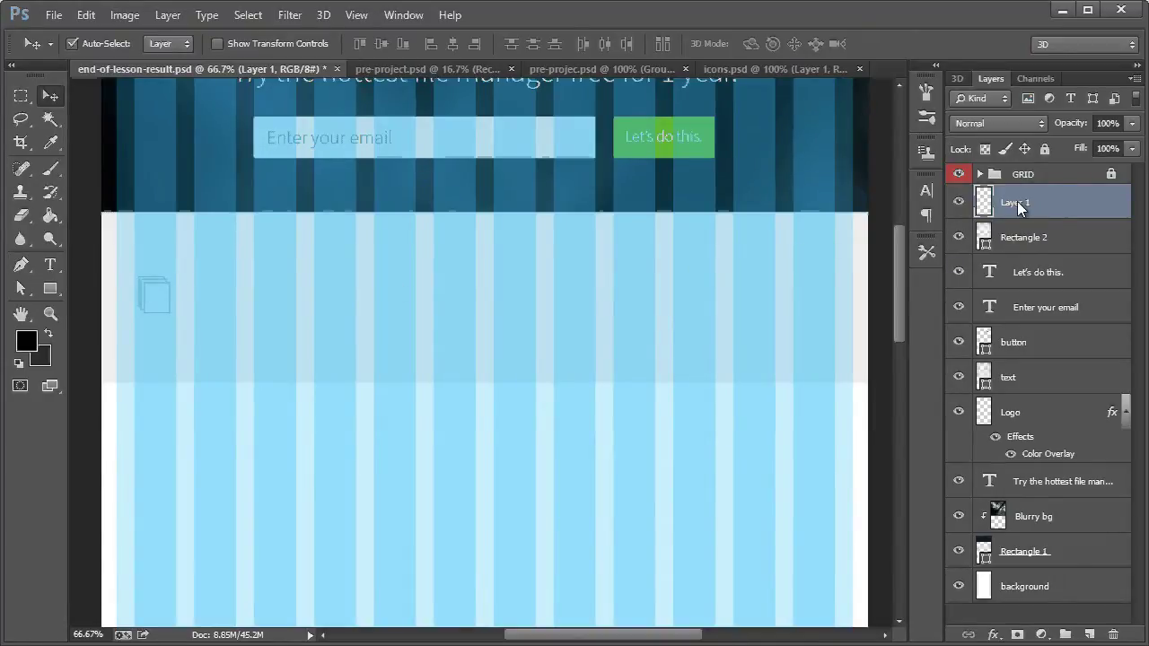
double_click(1017, 201)
type("Files")
key("Return")
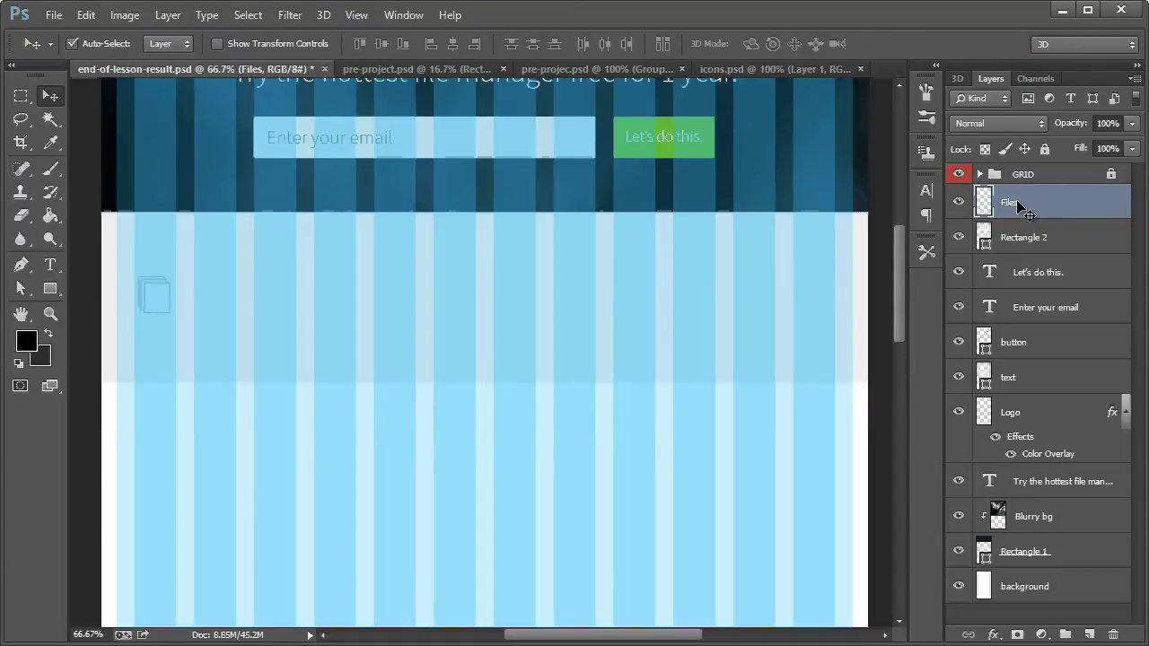
Step: Bring the server icon from icons.psd into the mockup's grey band
left_click(770, 69)
key("ctrl+d")
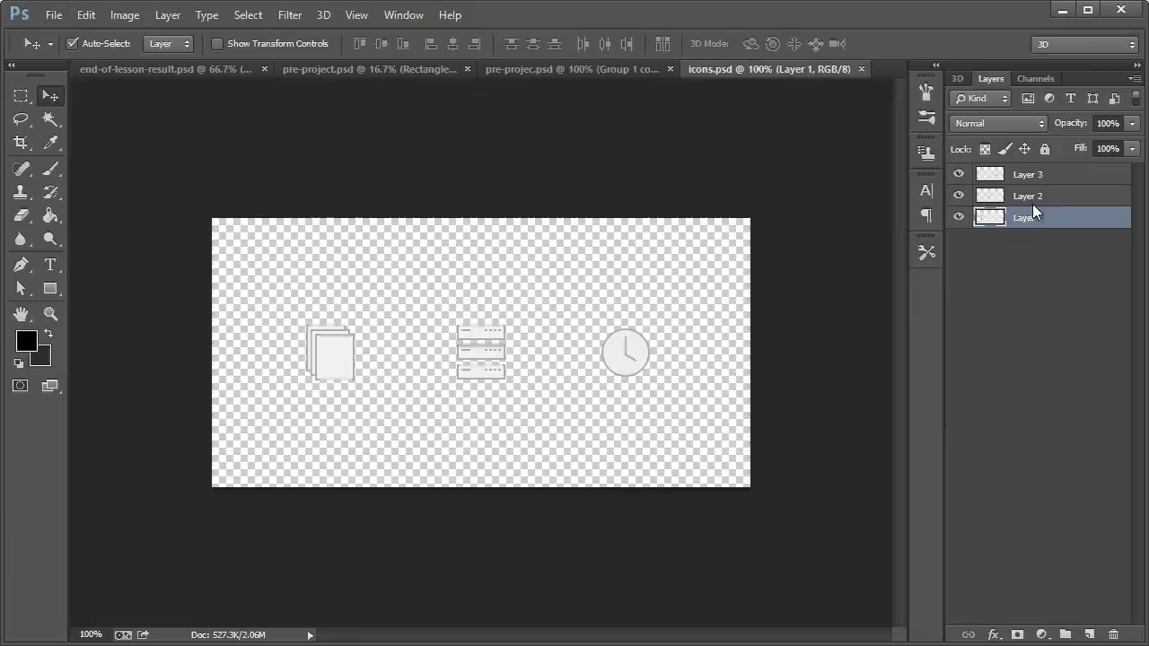
left_click(1023, 199)
left_click(959, 195)
left_click(959, 196)
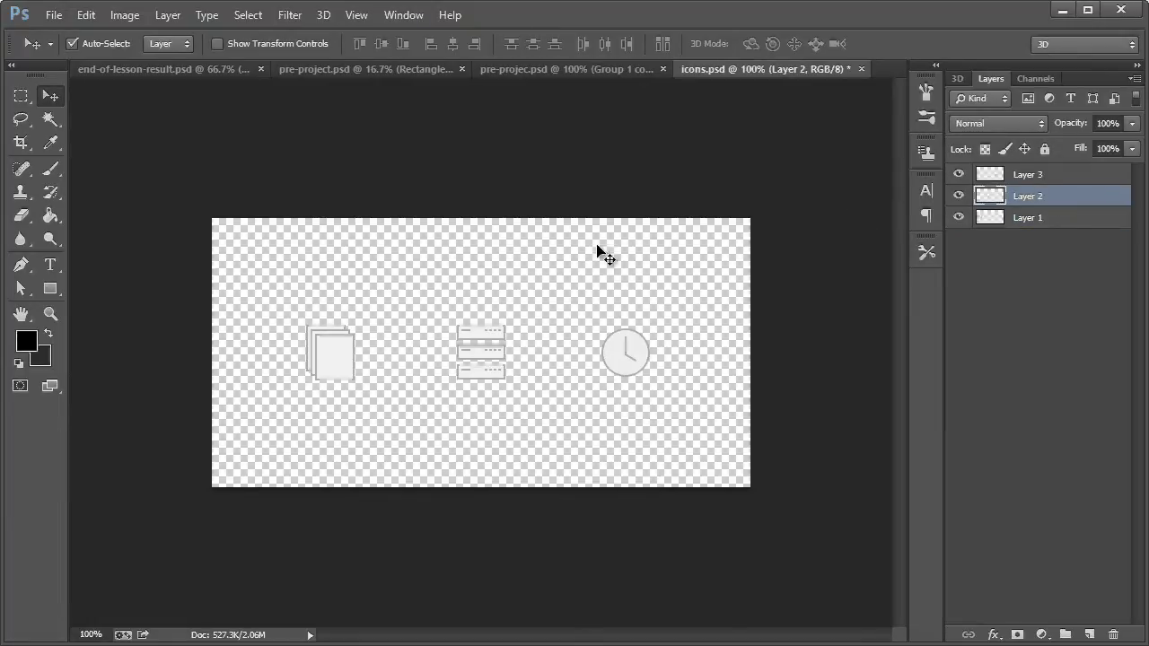
left_click(162, 69)
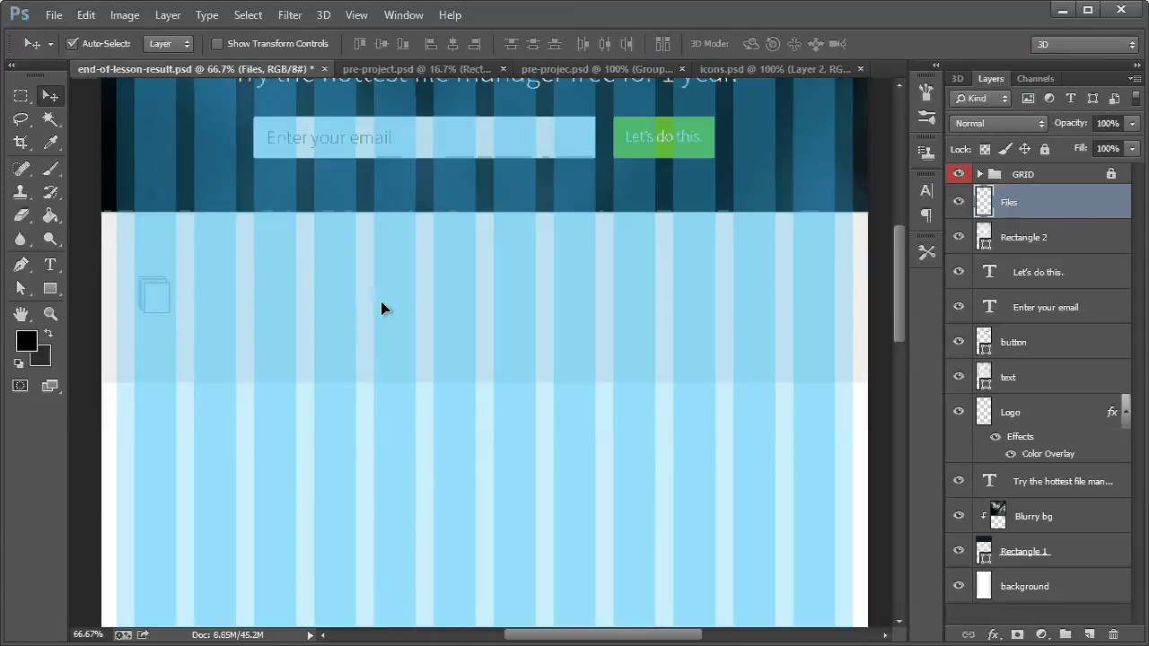
mouse_move(397, 290)
left_mouse_down()
mouse_move(442, 331)
mouse_move(395, 292)
left_mouse_up()
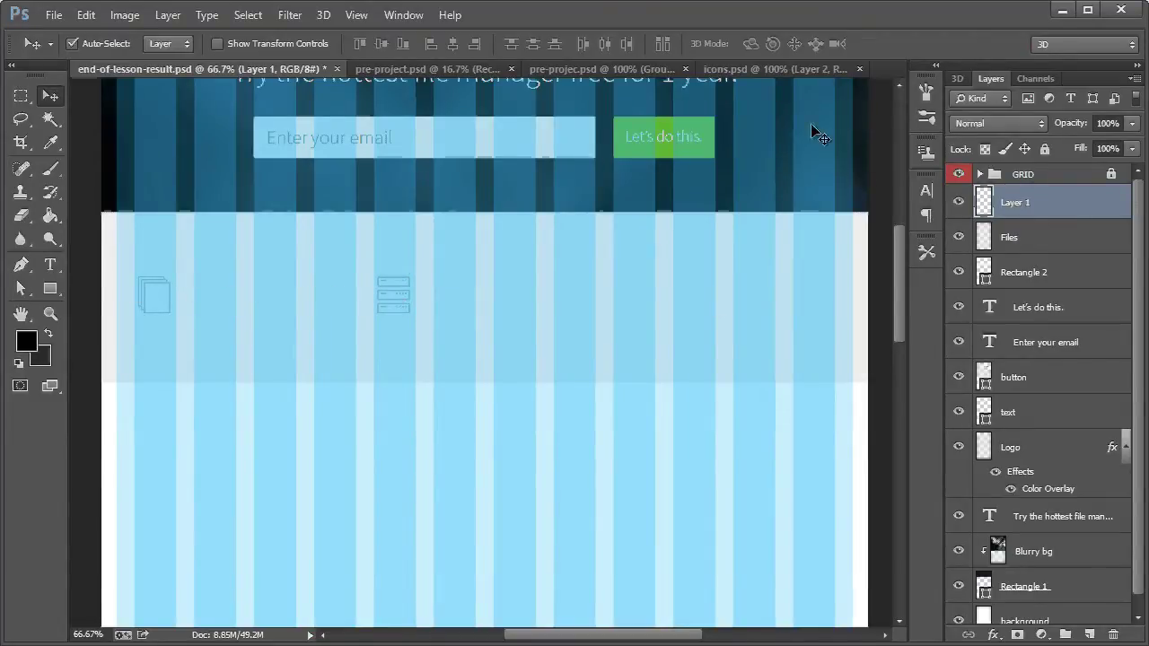
Step: Paste the clock icon from icons.psd and position it in the band's right third
left_click(777, 69)
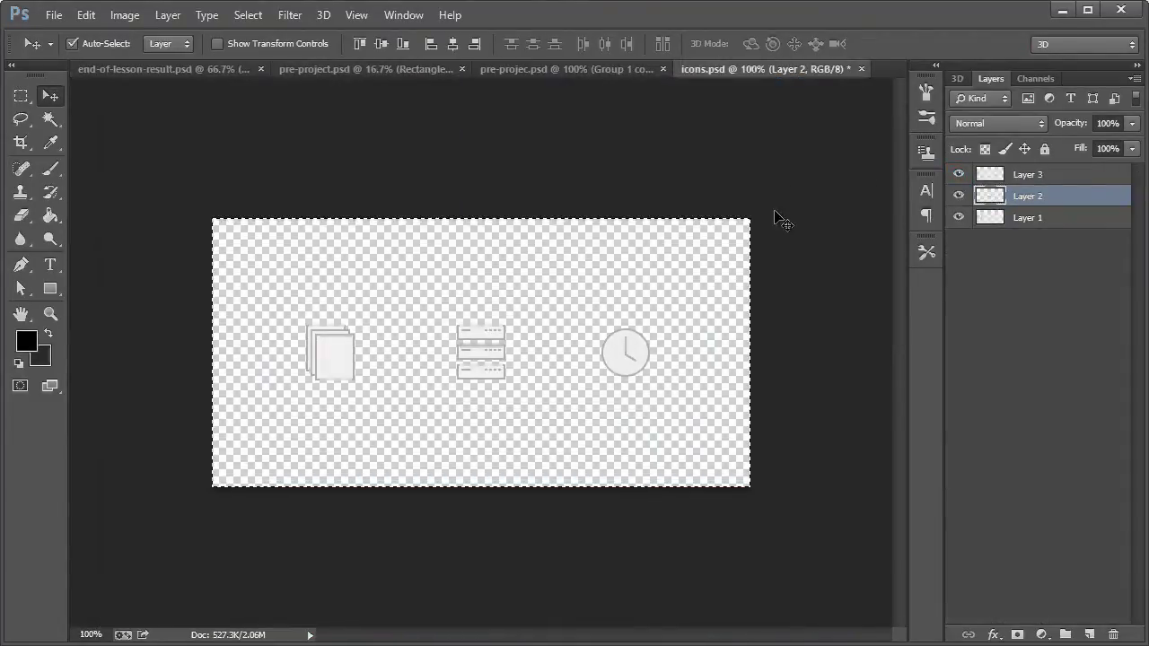
left_click(1018, 178)
left_click(196, 71)
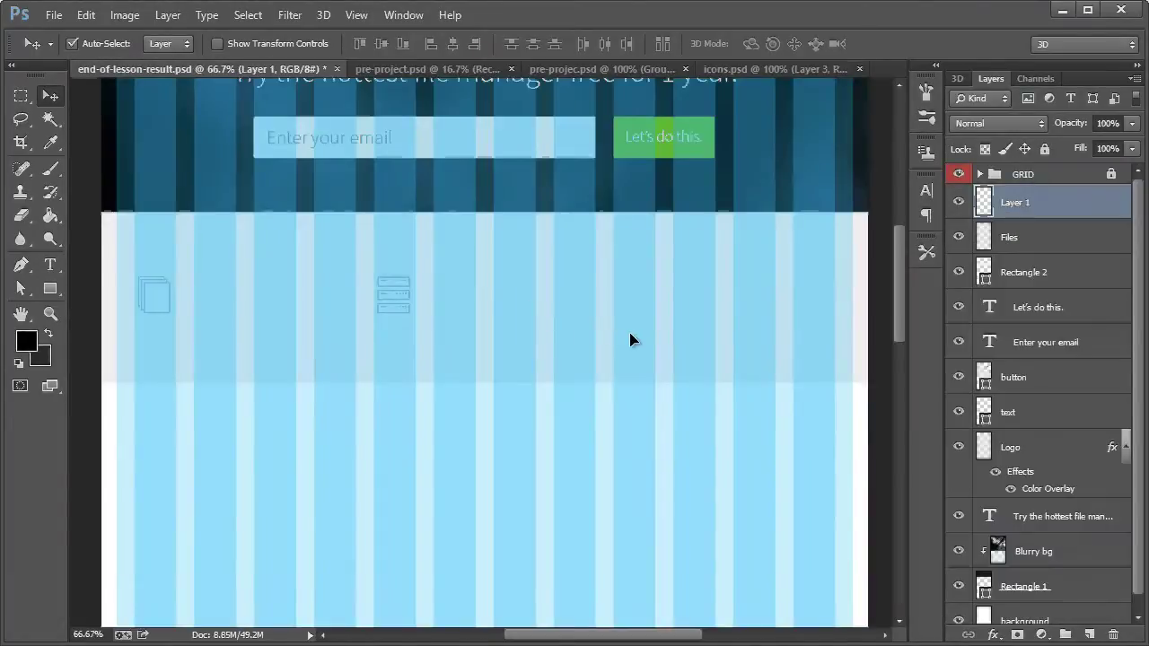
key("ctrl+v")
left_click_drag(478, 357, 399, 302)
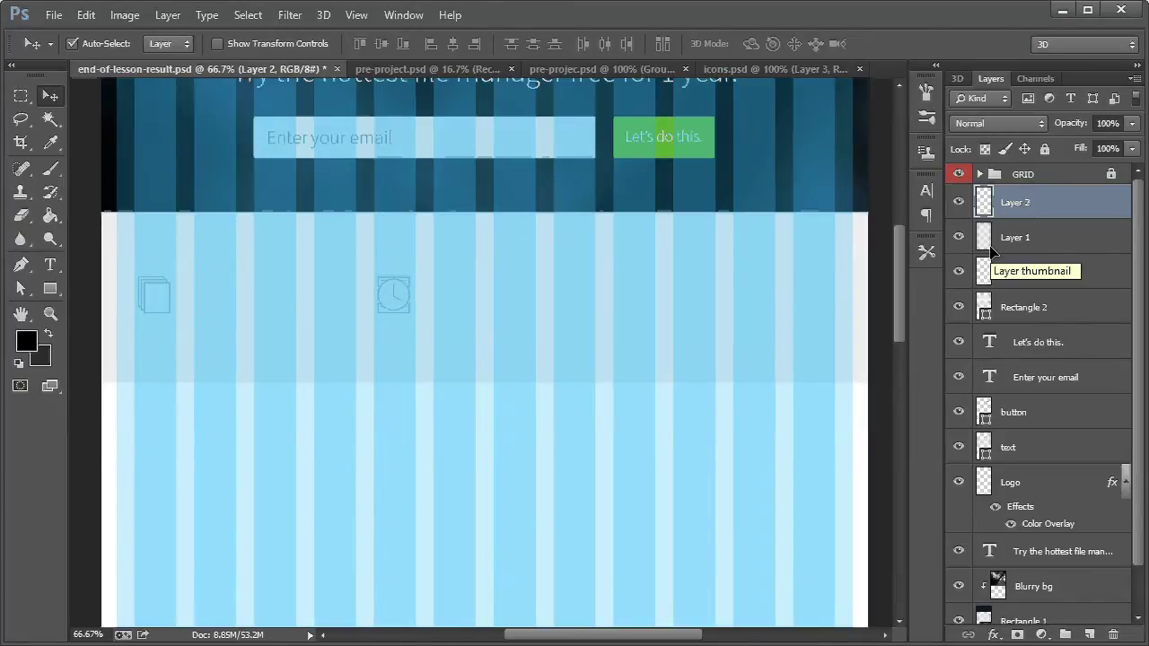
left_click(1050, 240, "shift")
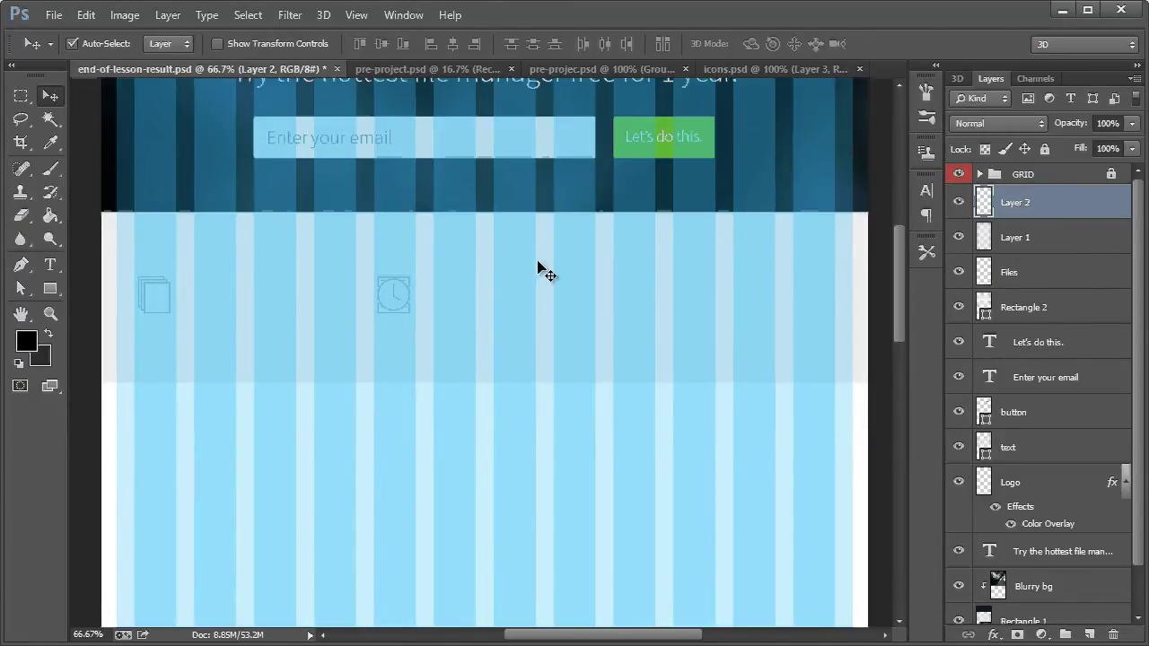
left_click_drag(384, 301, 145, 303)
key("ctrl+z")
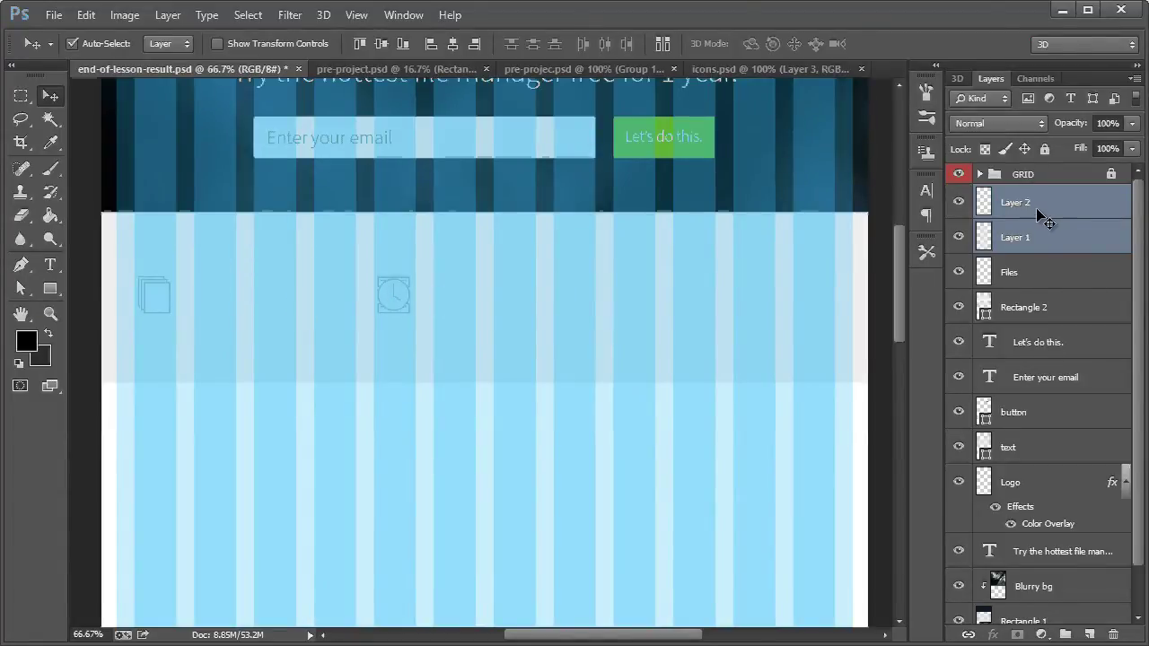
left_click(399, 301)
left_click_drag(432, 308, 638, 303)
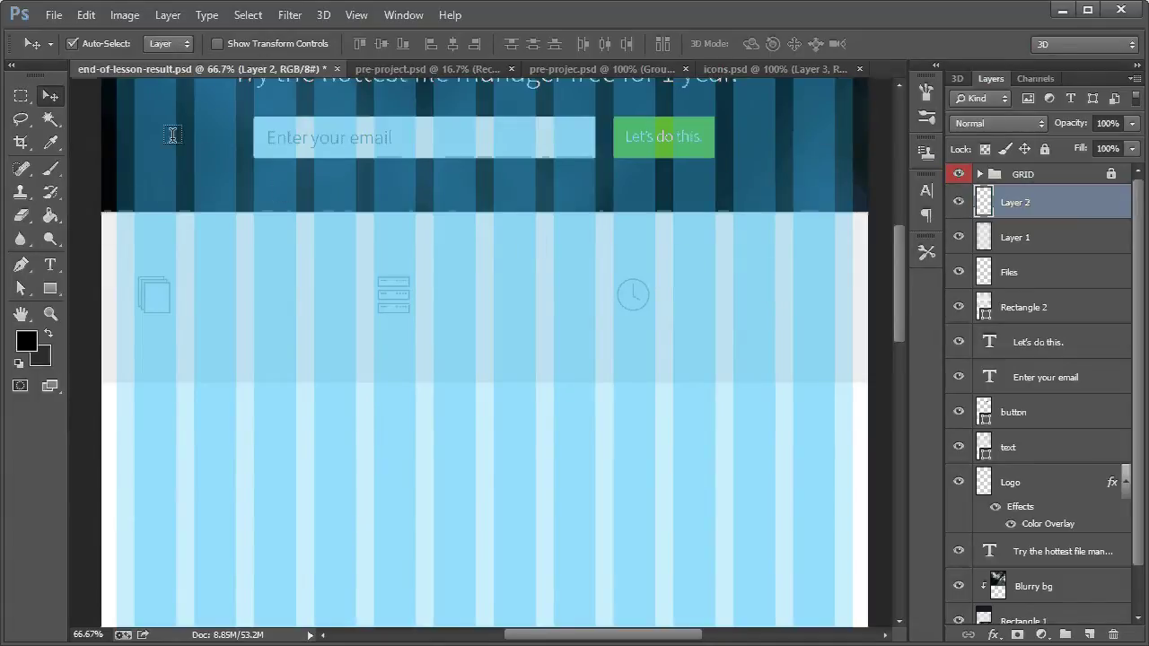
Step: Add the paragraph caption 'Upload any type of file, any time you wish.' aligned beside the files icon
left_click(50, 264)
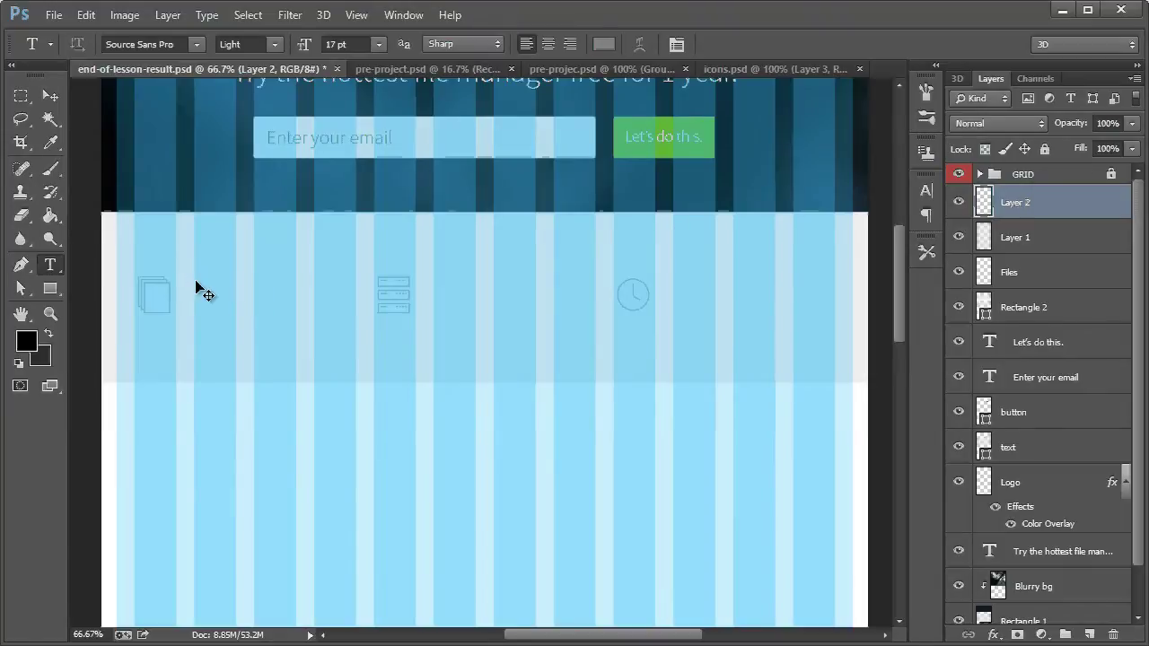
left_click_drag(197, 282, 356, 316)
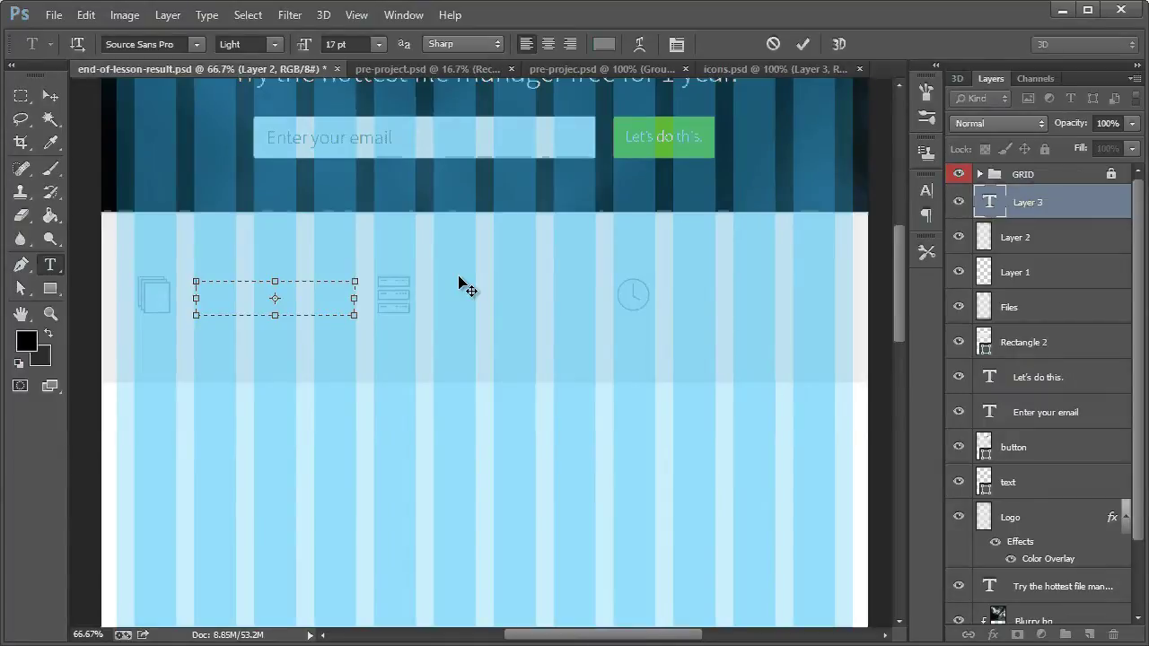
type("Drop any type of file")
type(", any time you wish.")
left_click(54, 97)
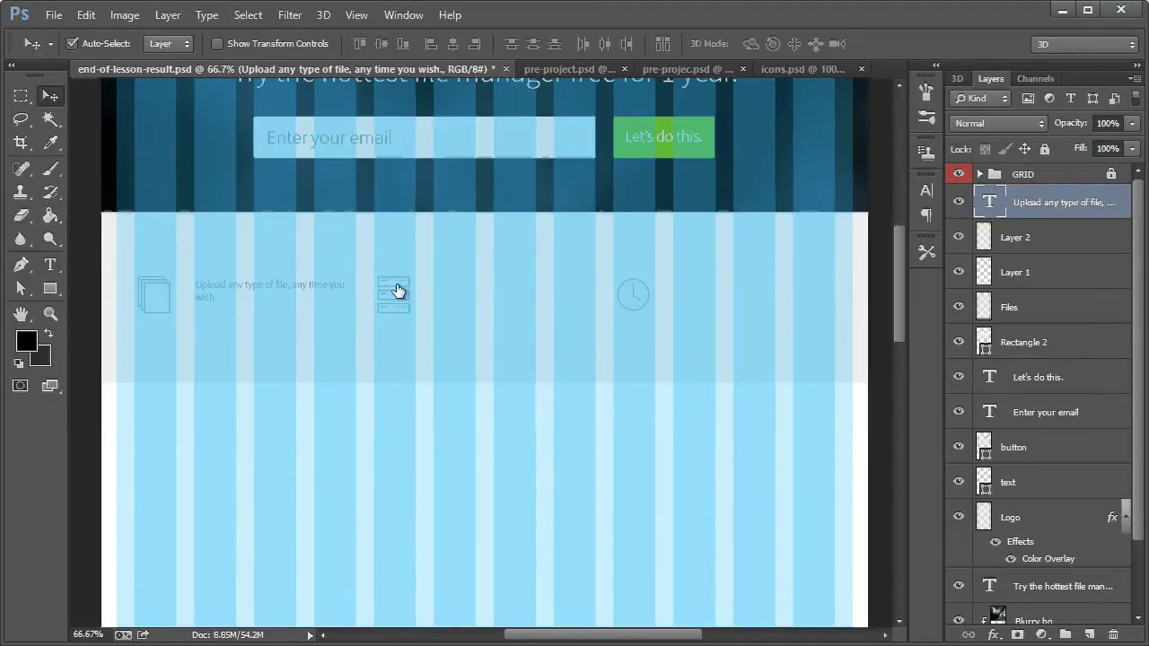
left_click_drag(300, 294, 300, 297)
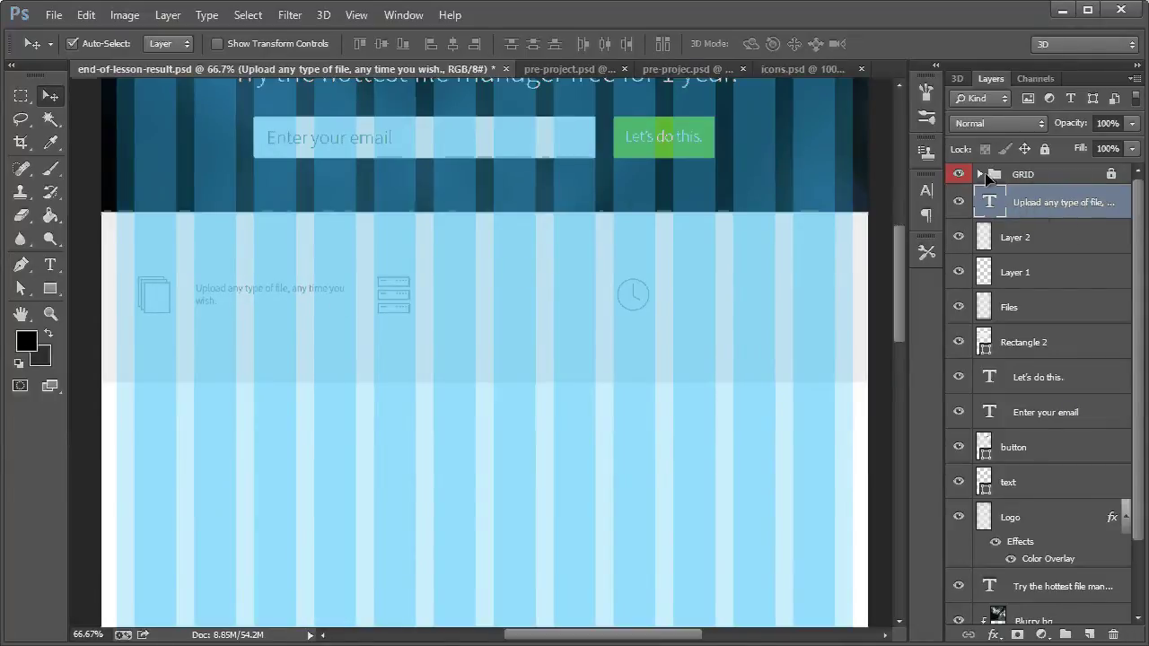
Step: Duplicate the caption beside the server icon and rewrite it about 1TB free storage
right_click(1039, 207)
left_click(822, 1)
left_click(737, 122)
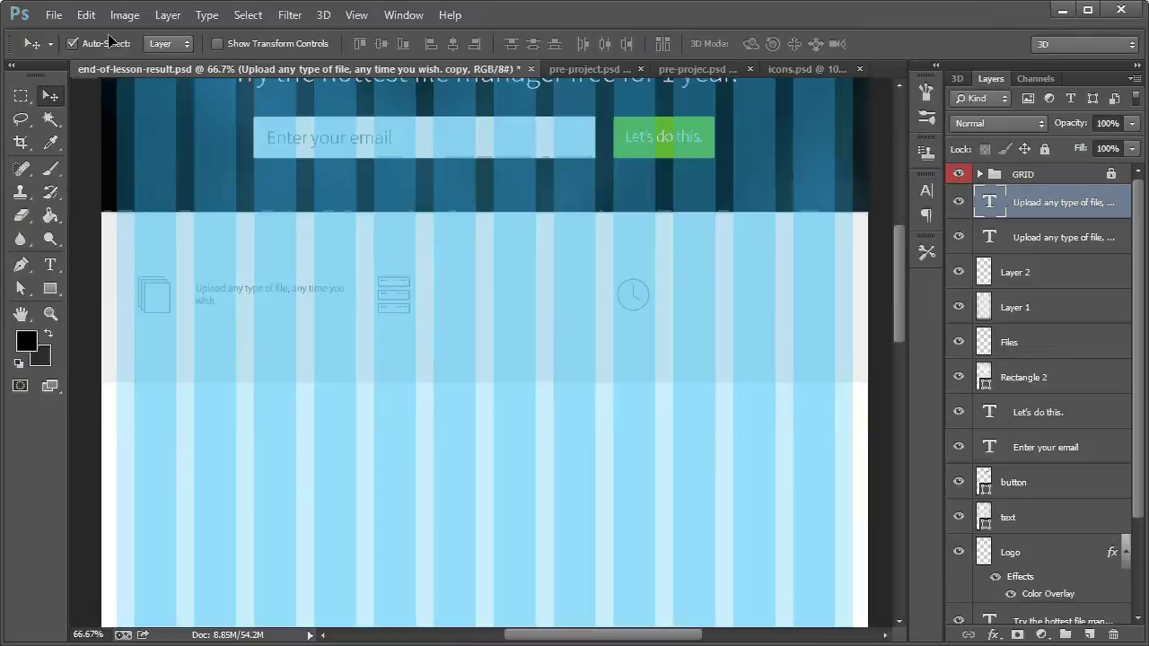
left_click(110, 44)
left_click_drag(319, 286, 534, 293)
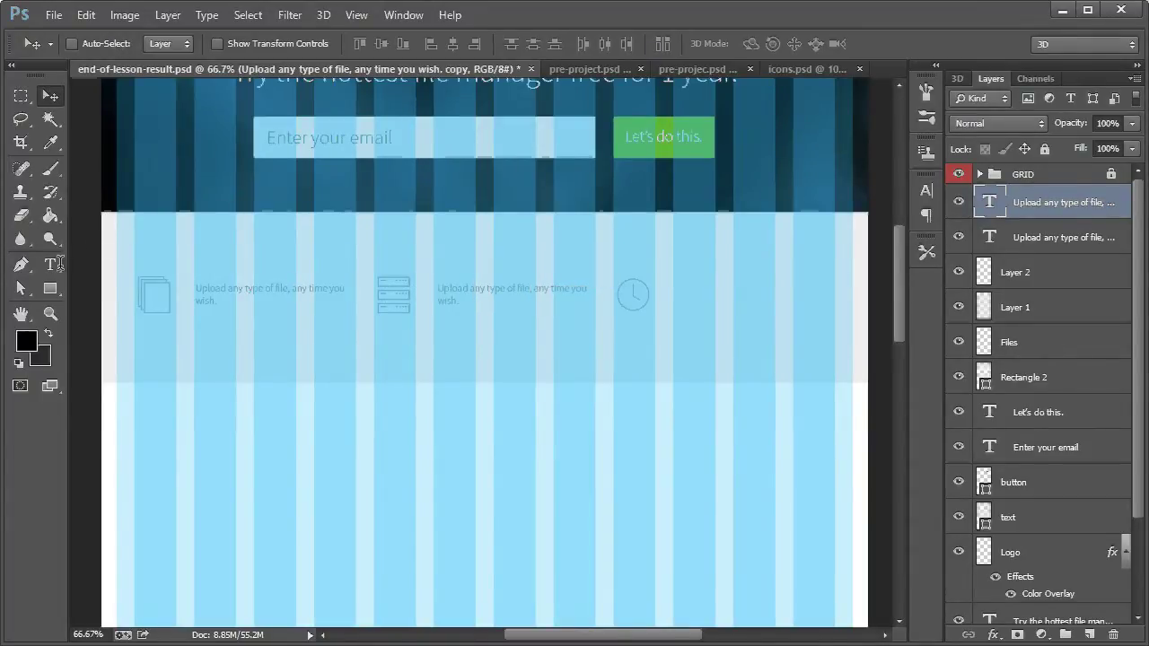
key("t")
triple_click(467, 289)
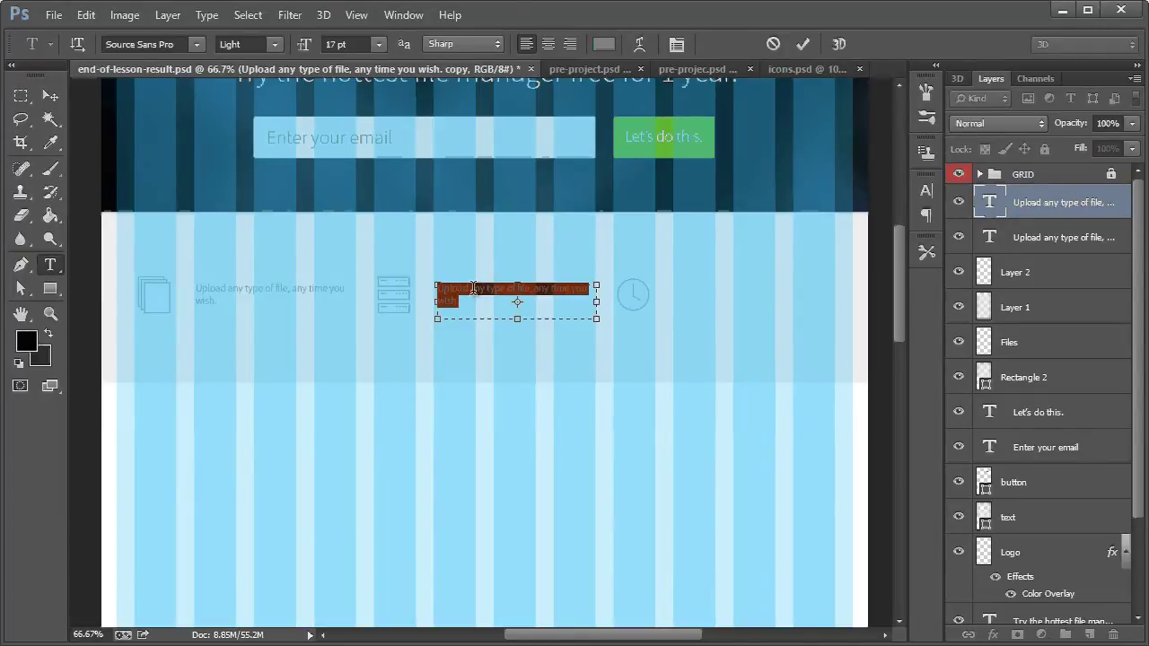
type("Sto")
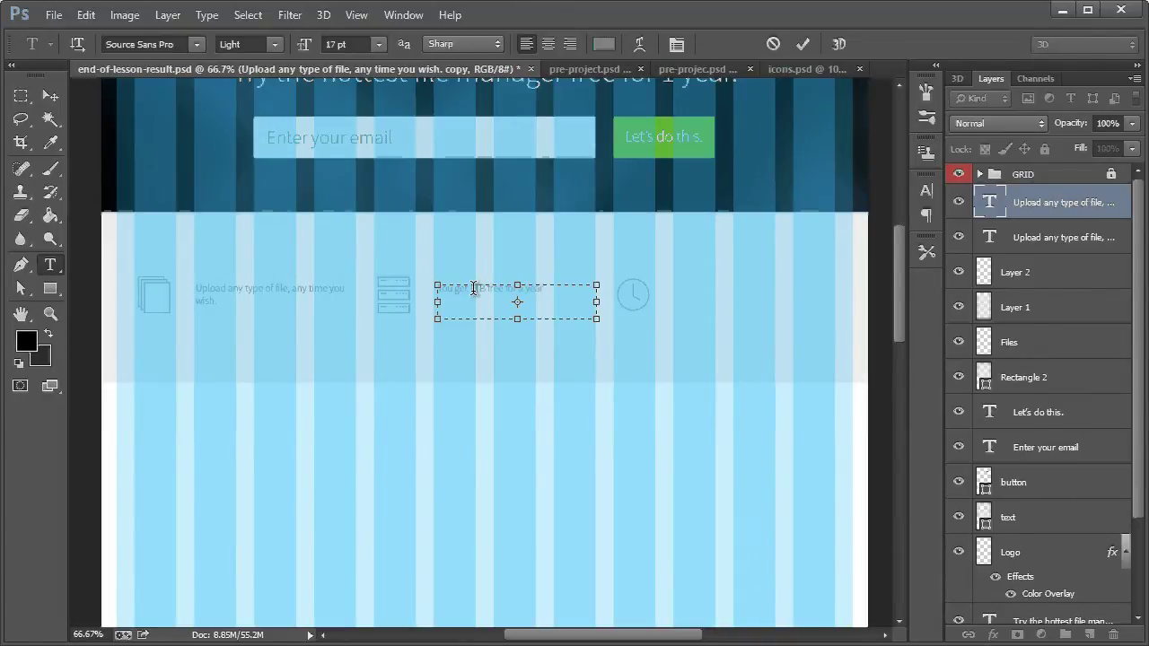
type(", and then it's only $2 per mo")
left_click(50, 95)
Step: Duplicate the caption beside the clock icon and rewrite it about controlling when files are backed up
right_click(1012, 202)
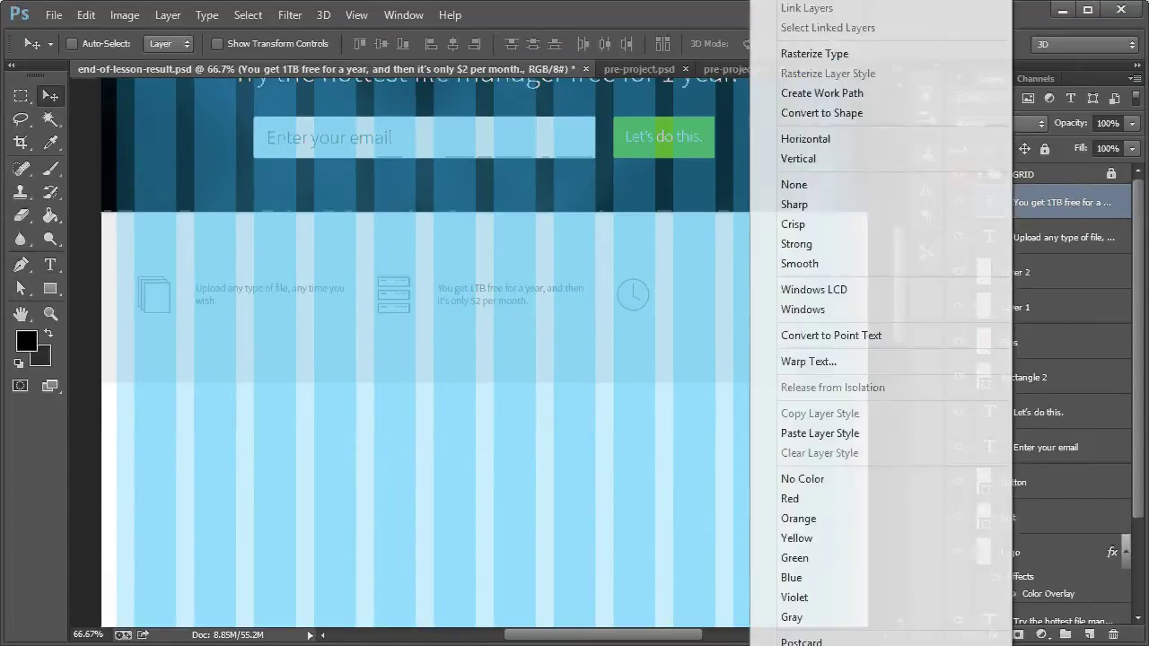
left_click(835, 94)
key("Return")
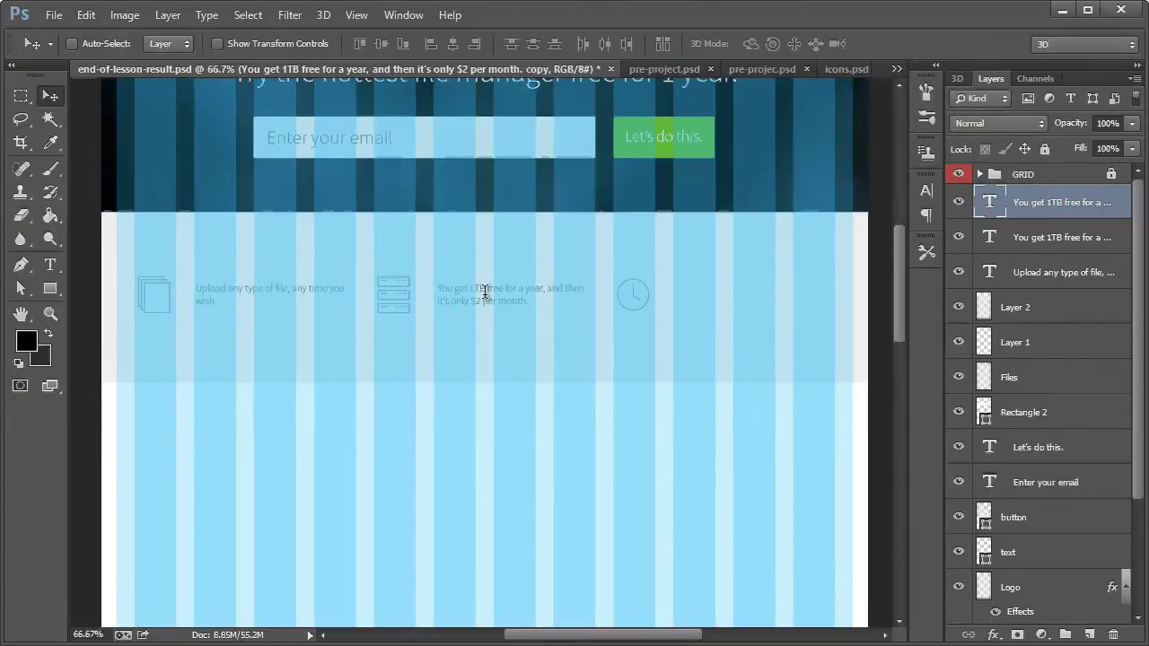
left_click_drag(484, 290, 775, 308)
left_click(50, 263)
left_click(729, 301)
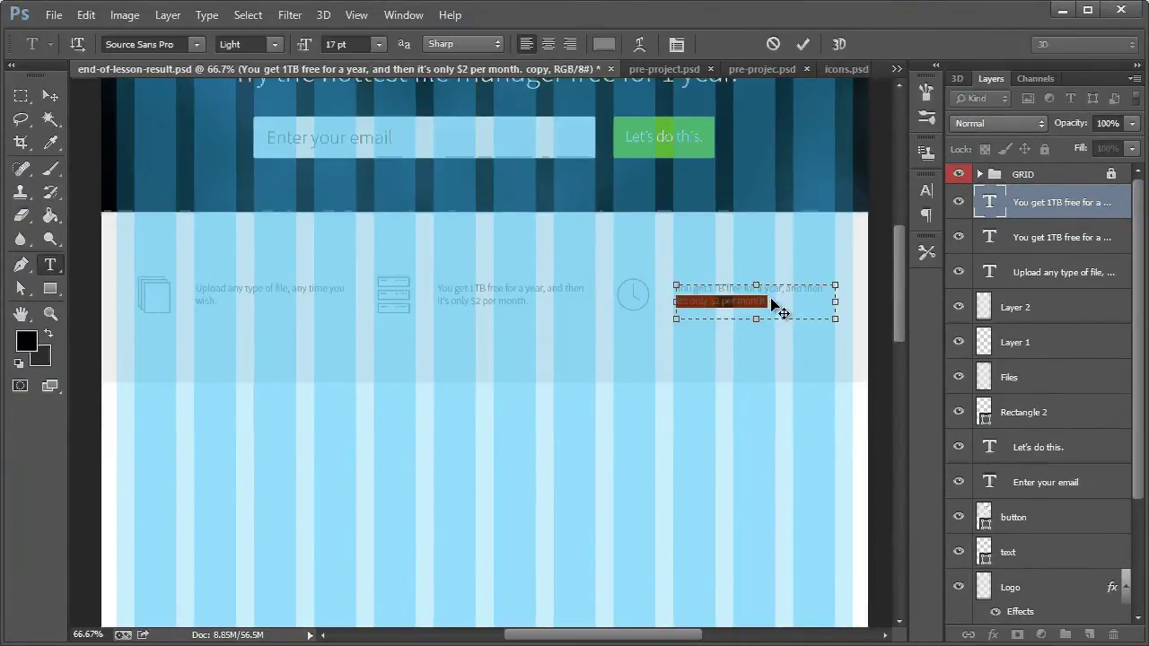
key("ctrl+a")
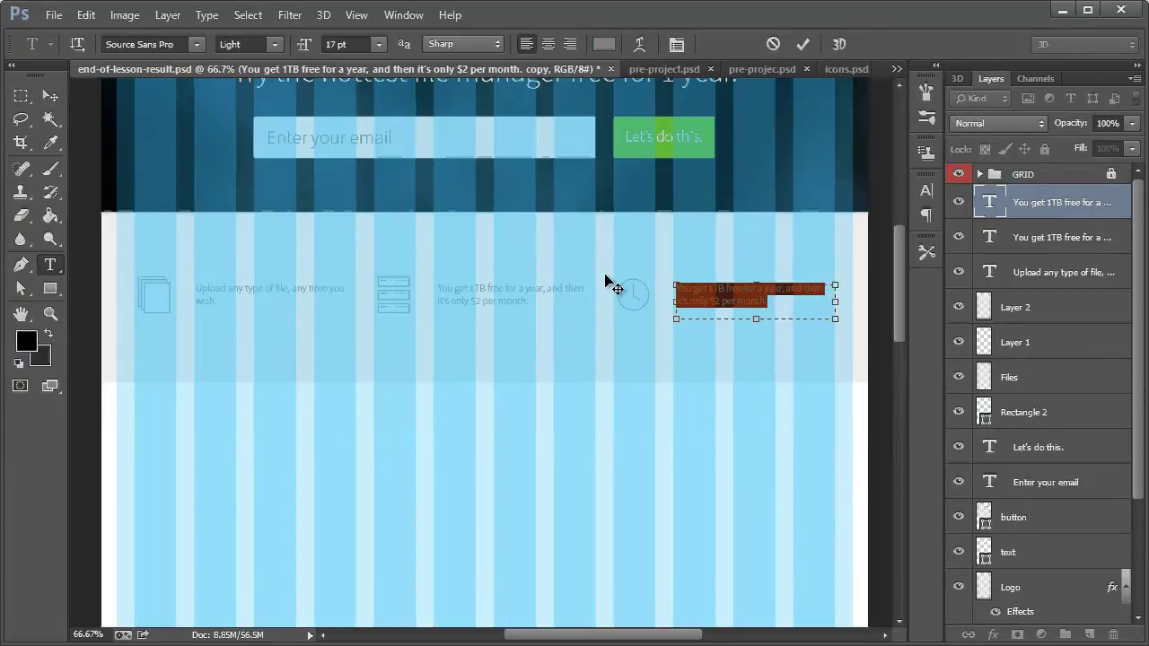
type("Sim")
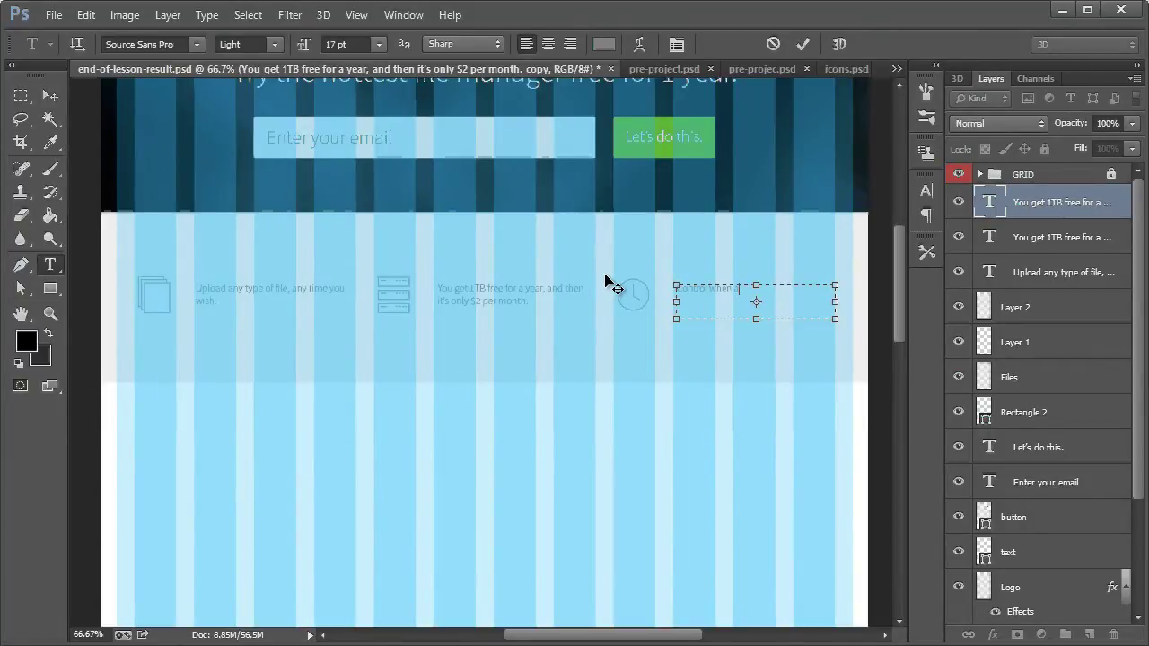
type("trol when and where your files are locked up.")
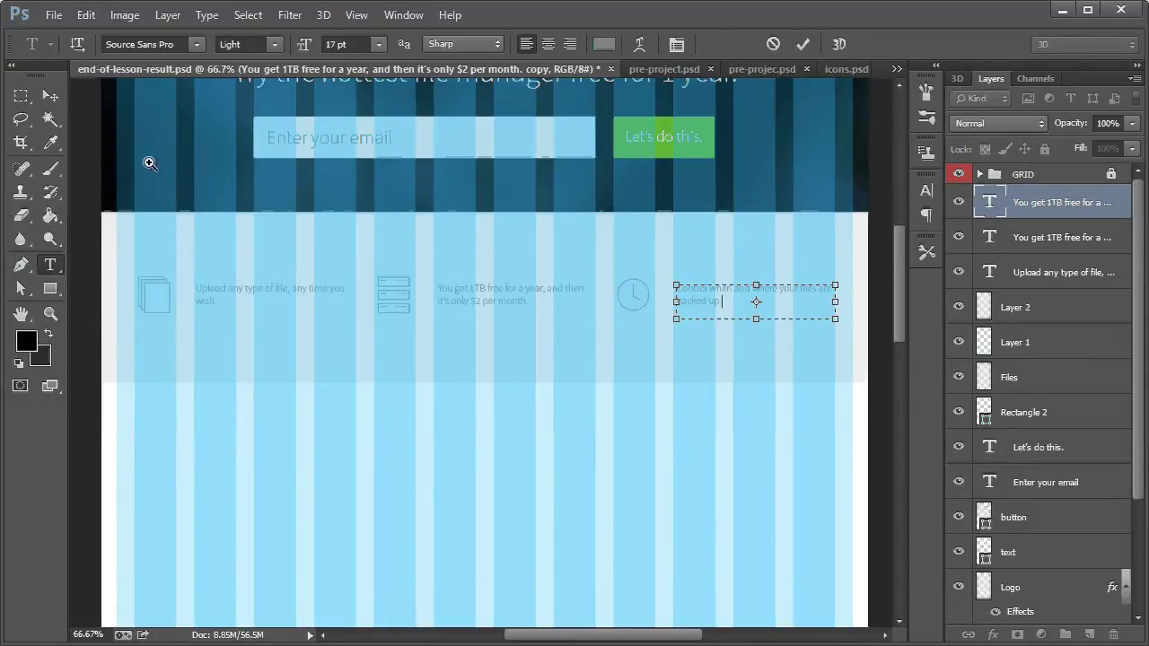
left_click(50, 96)
Step: Hide the GRID overlay, inspect the captions at 100% zoom, then return to 66.7%
left_click(957, 174)
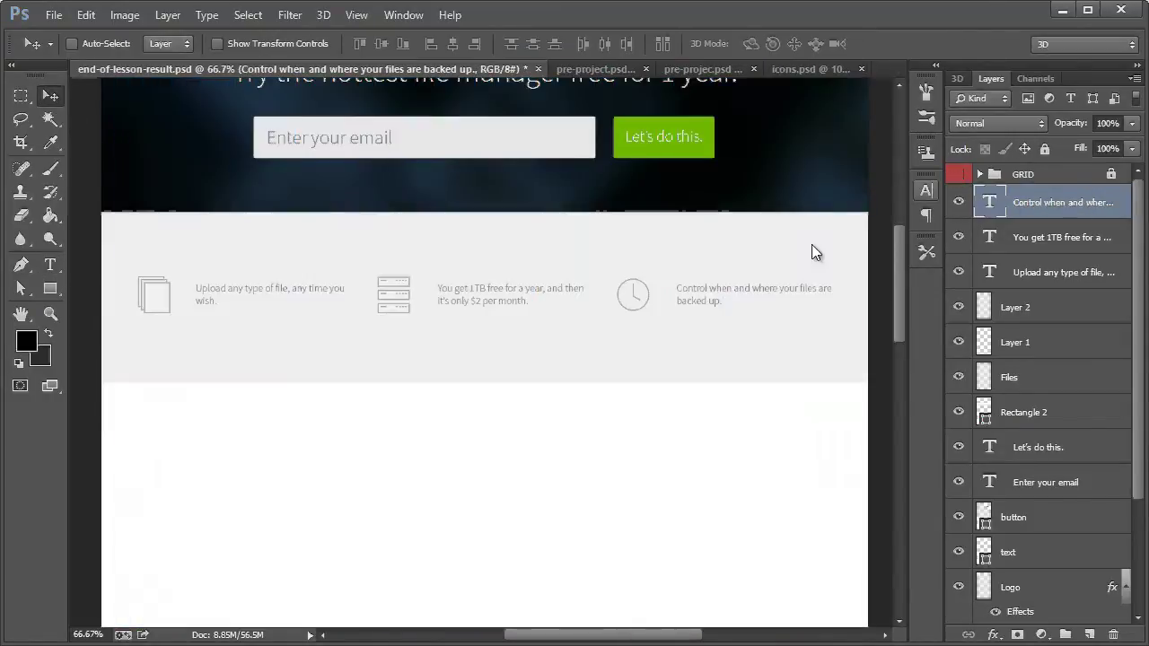
left_click(50, 315)
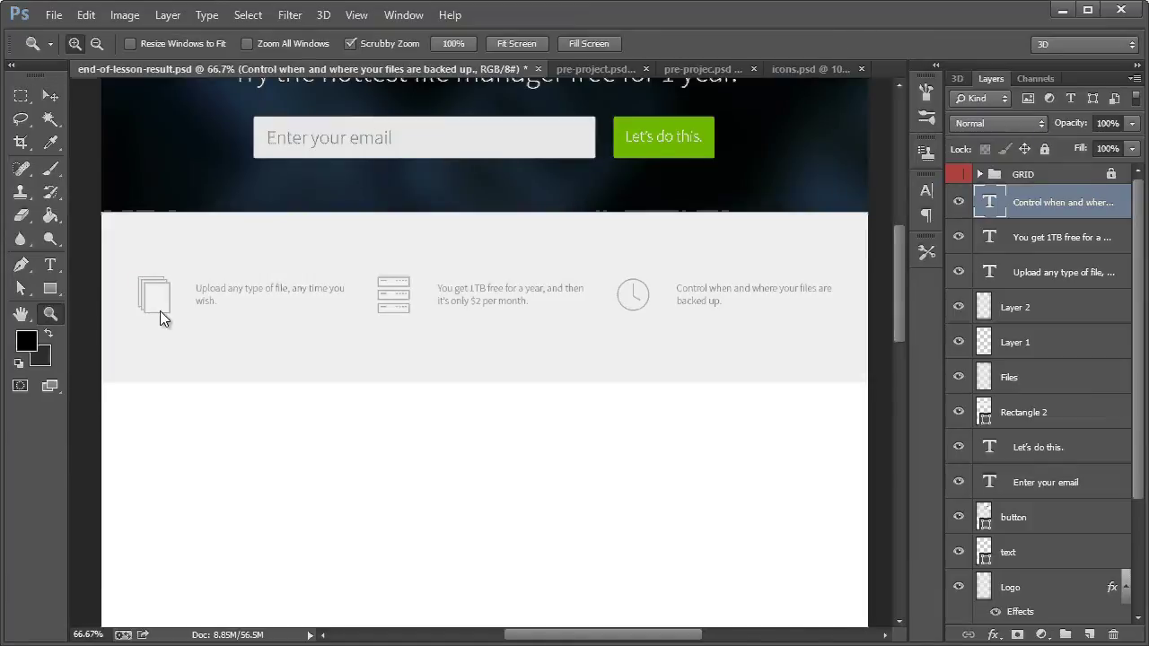
left_click(278, 327)
mouse_move(538, 638)
left_mouse_down()
mouse_move(516, 638)
mouse_move(620, 638)
mouse_move(536, 636)
left_mouse_up()
right_click(268, 289)
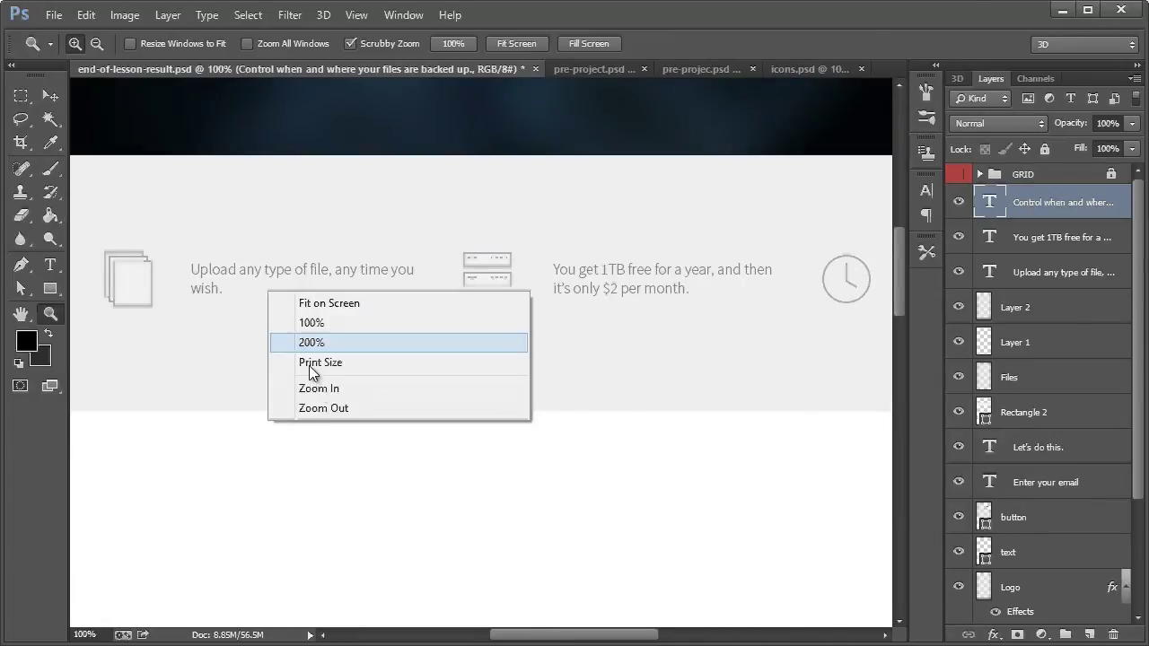
left_click(328, 408)
left_click(52, 95)
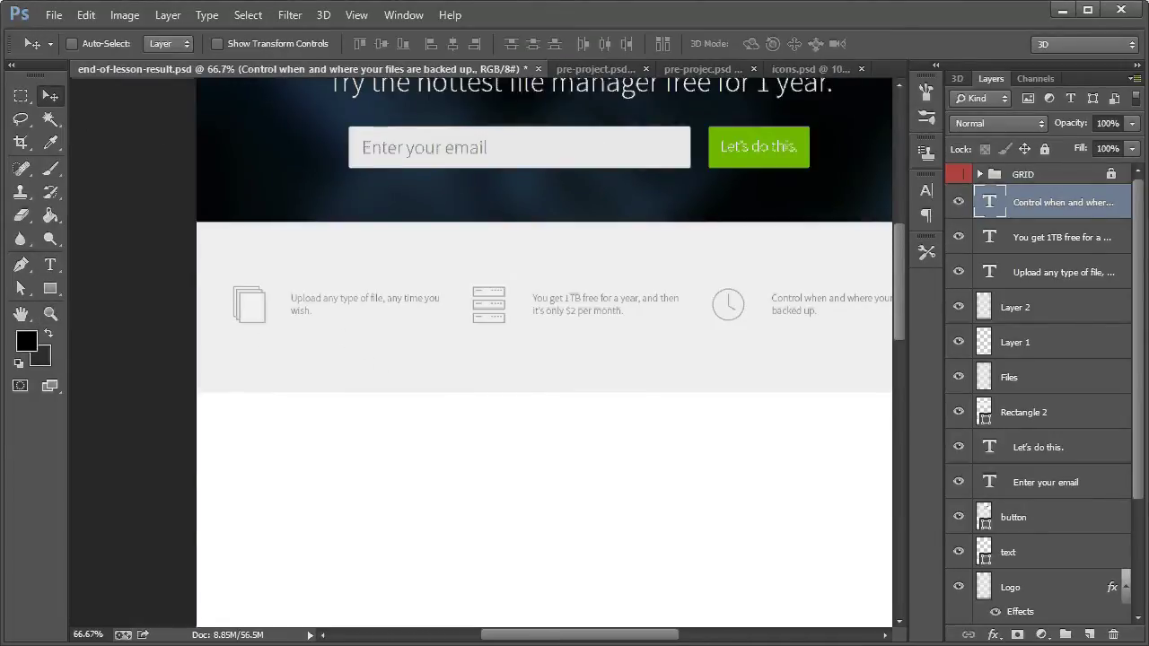
left_click_drag(551, 637, 576, 637)
scroll(549, 412, "up", 2)
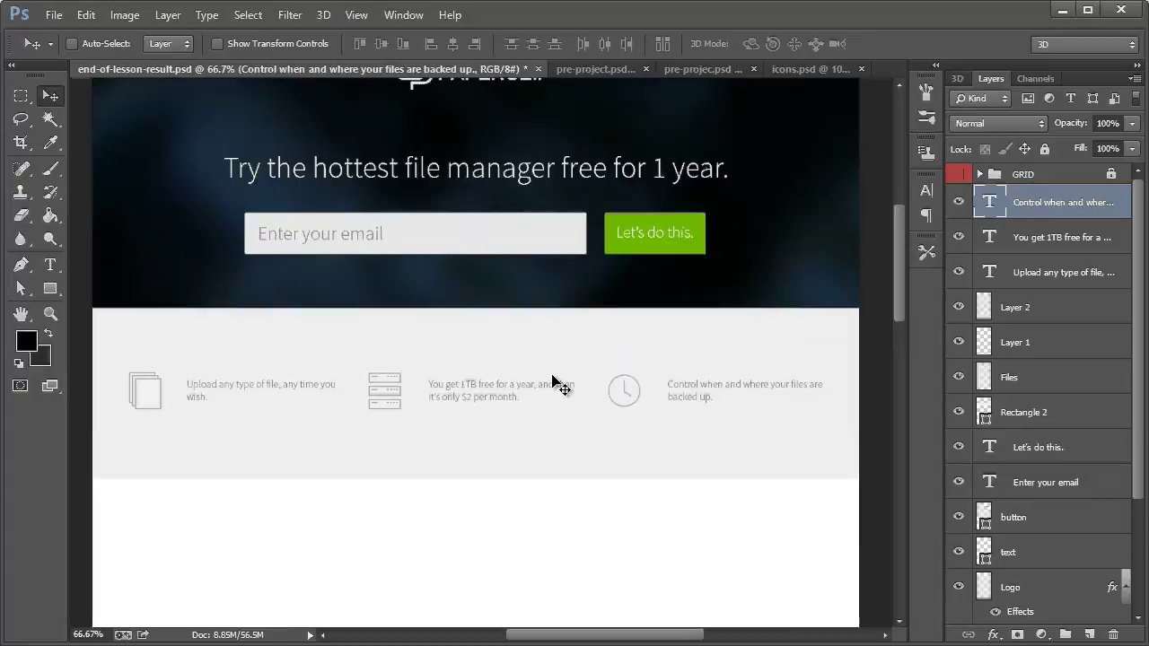
scroll(569, 379, "up", 2)
scroll(573, 378, "down", 4)
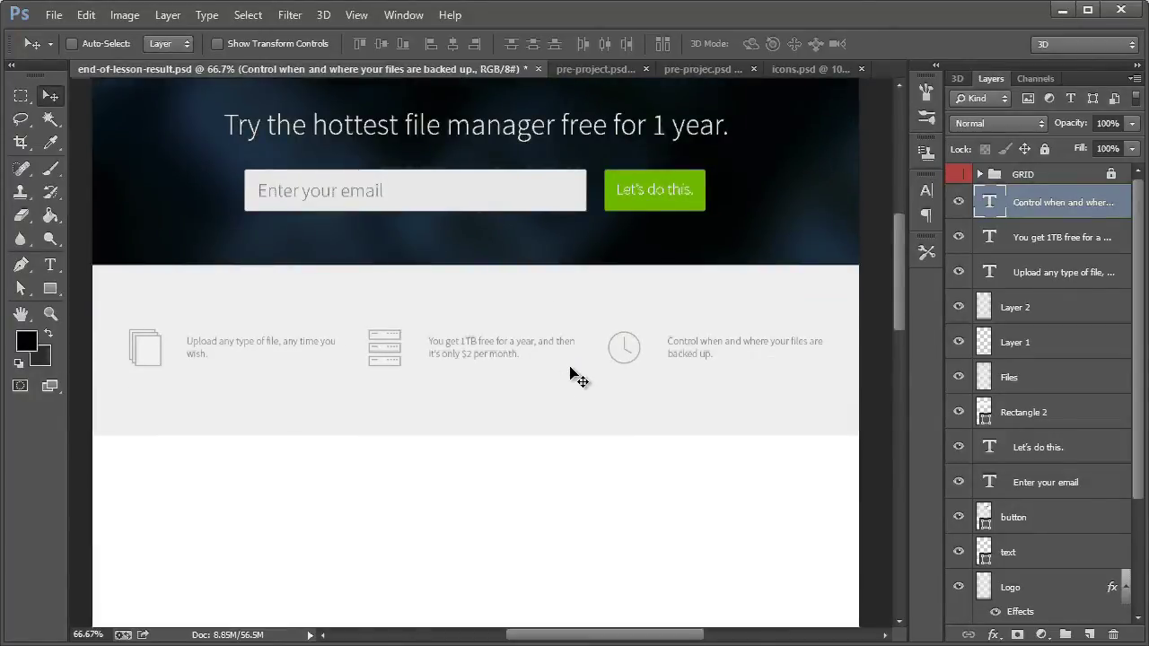
left_click(363, 385, "ctrl")
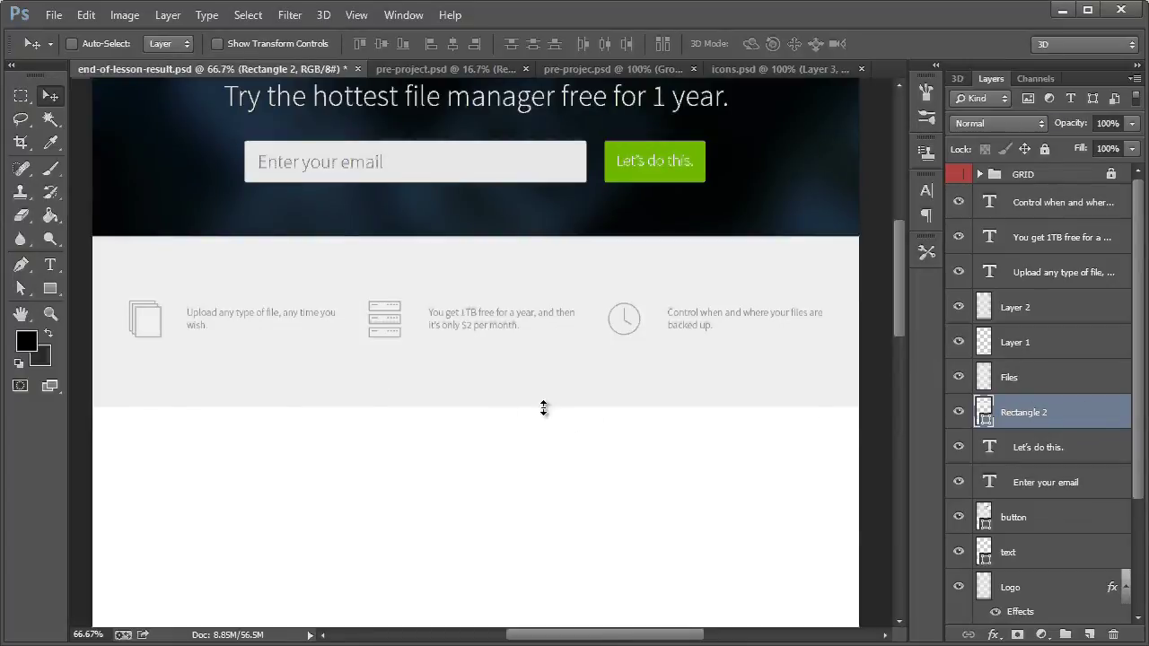
Step: Shorten the grey Rectangle 2 band from its bottom edge
key("ctrl+t")
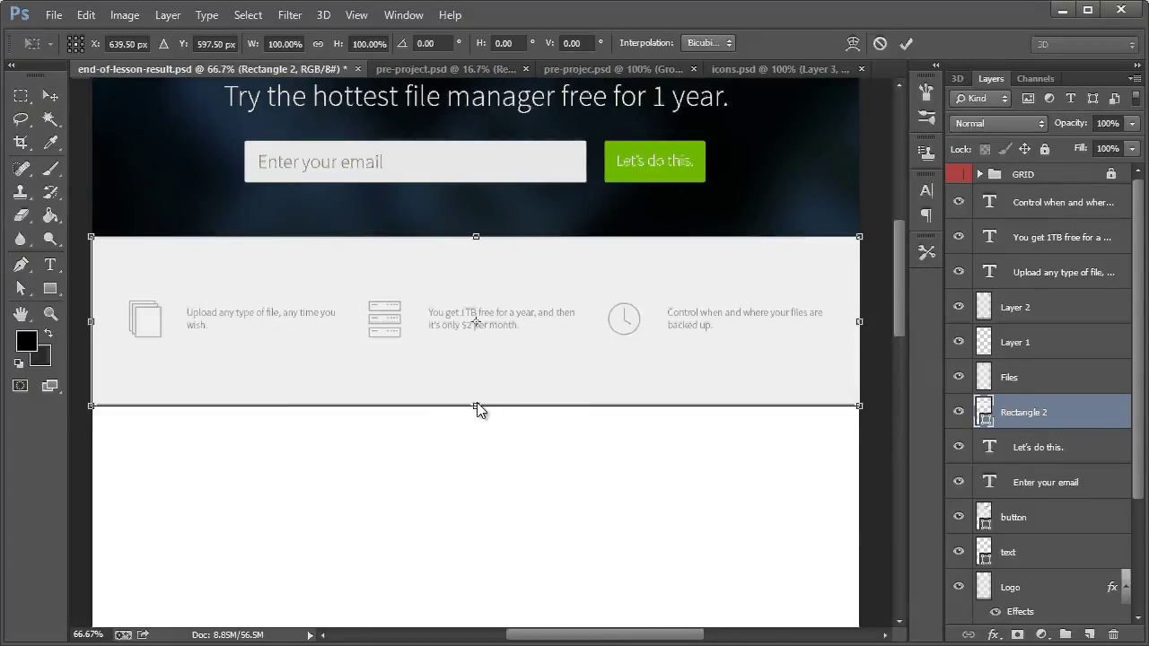
left_click_drag(476, 405, 476, 382)
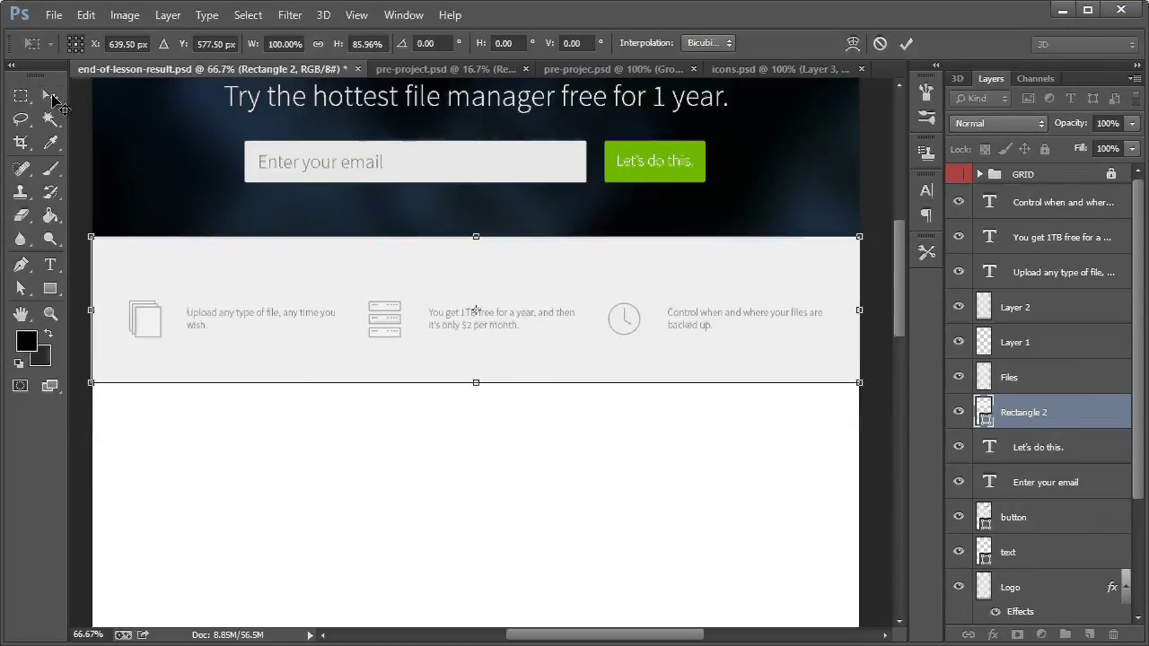
left_click(50, 96)
key("Return")
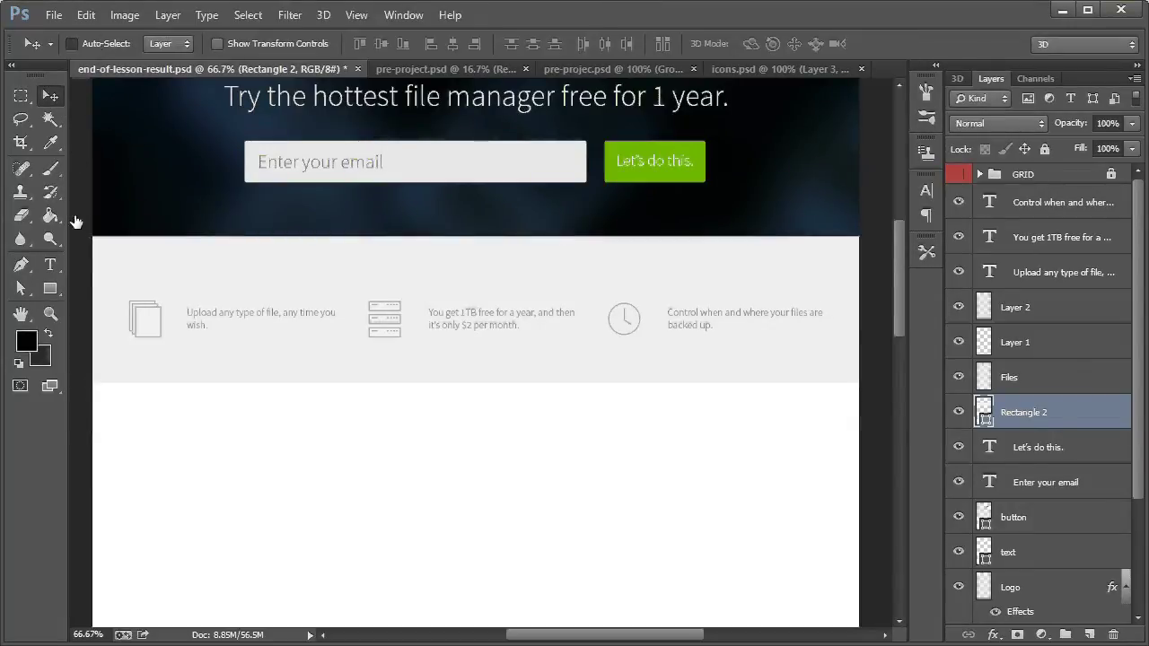
Step: Move the three icons and captions up about 12 px to centre them in the band
left_click_drag(79, 299, 816, 341)
left_click_drag(1134, 323, 1145, 513)
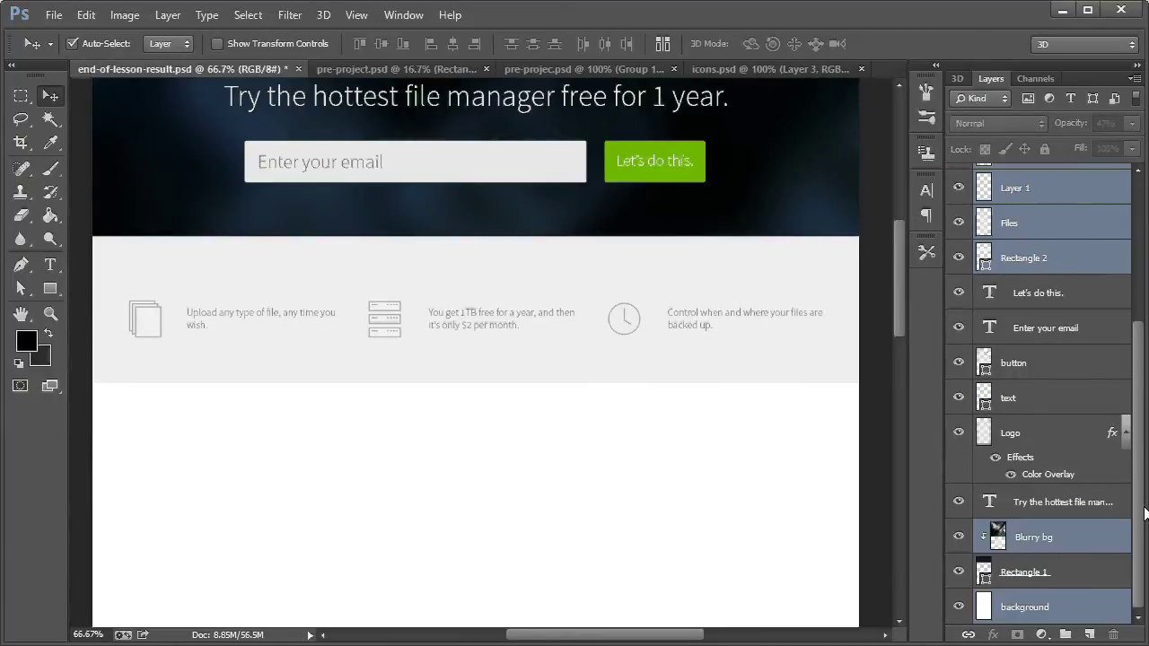
left_click(1059, 602, "ctrl")
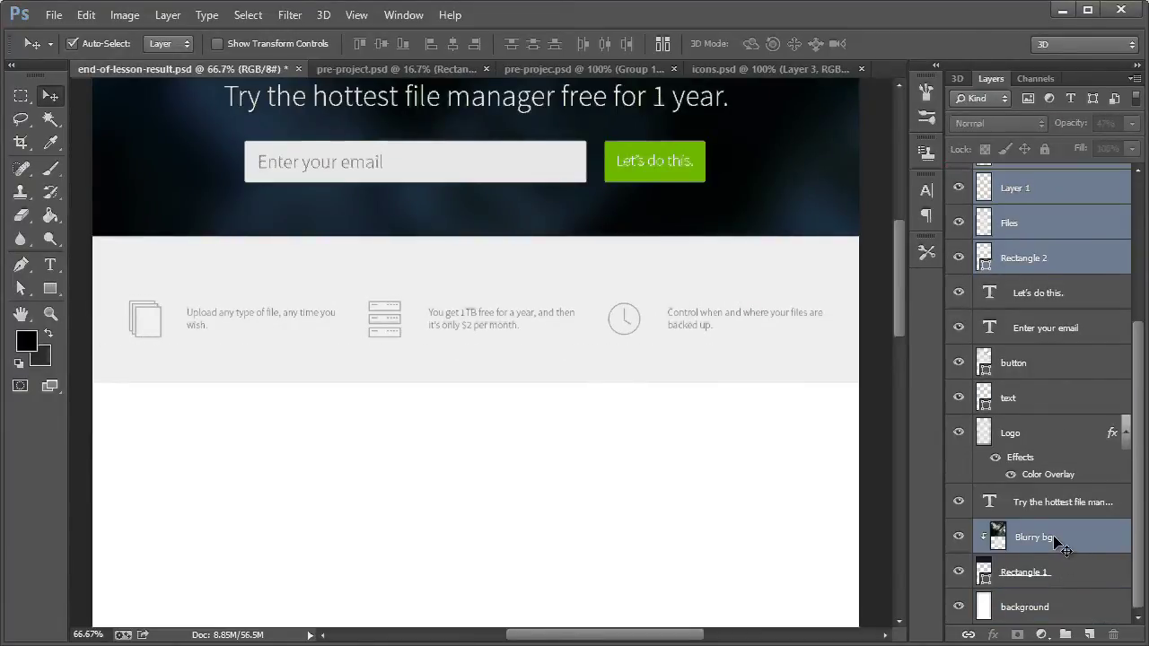
left_click(1060, 542, "ctrl")
left_click_drag(1145, 336, 1059, 225)
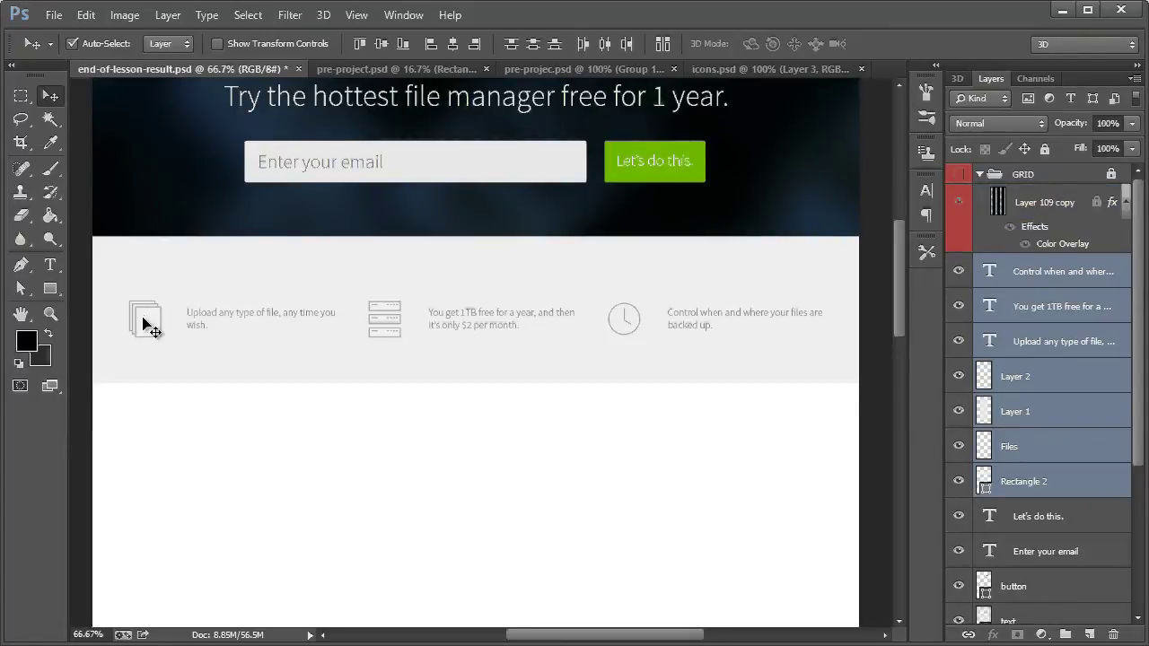
left_click_drag(148, 321, 153, 310)
key("ctrl+z")
key("ctrl+z")
key("ctrl+z")
left_click(205, 335, "shift")
left_click_drag(149, 320, 147, 311)
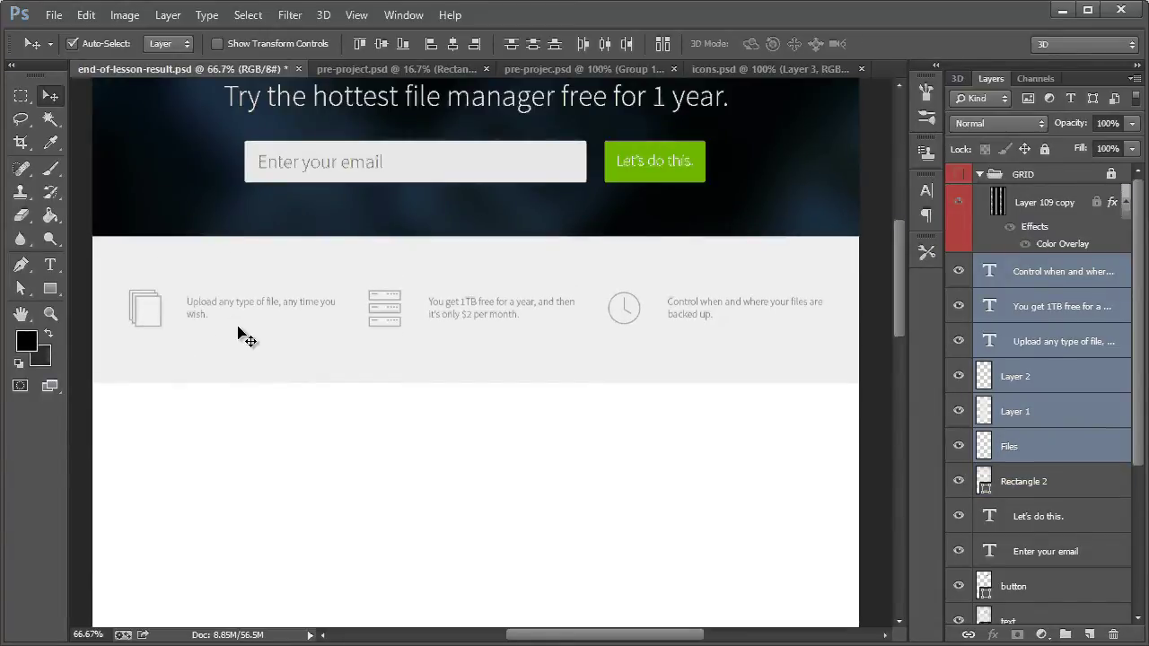
key("Up")
mouse_move(894, 235)
left_mouse_down()
mouse_move(900, 207)
mouse_move(893, 253)
left_mouse_up()
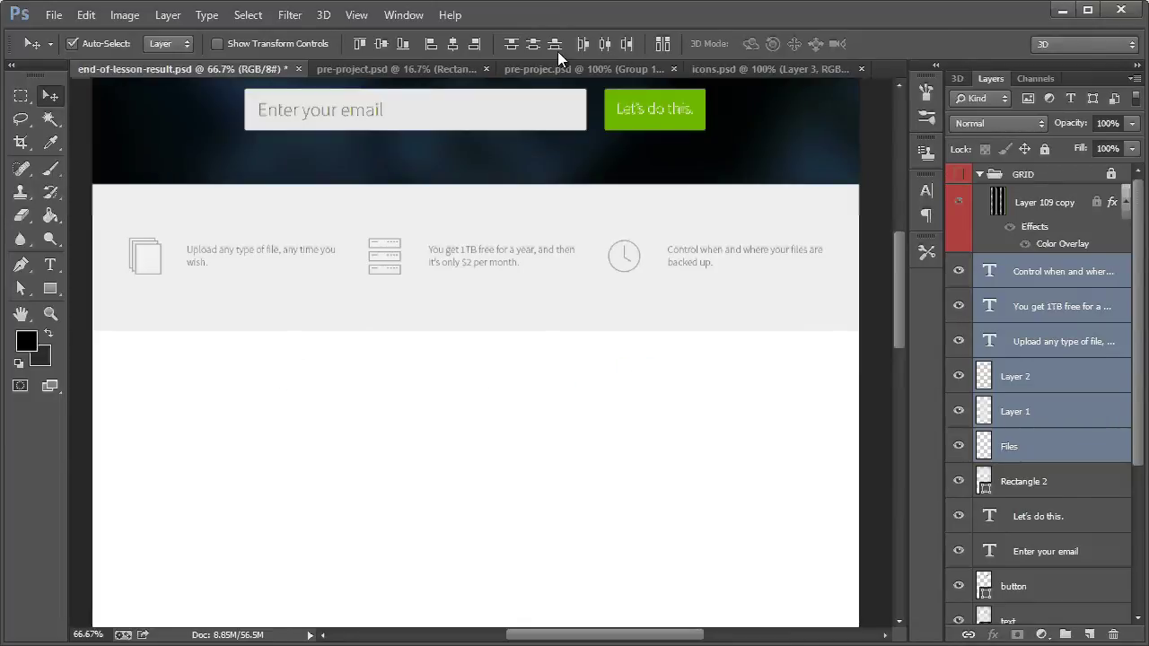
Step: Open both portrait JPGs and select all of the first portrait
left_click(54, 15)
left_click(63, 51)
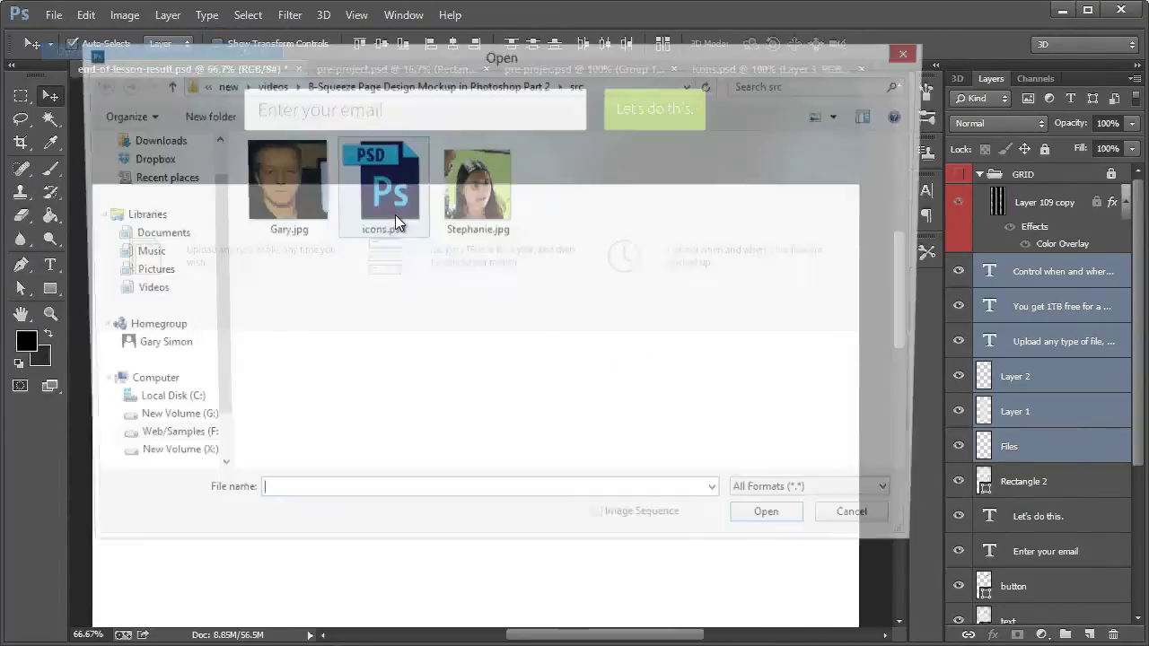
left_click(494, 202, "ctrl")
left_click(775, 534)
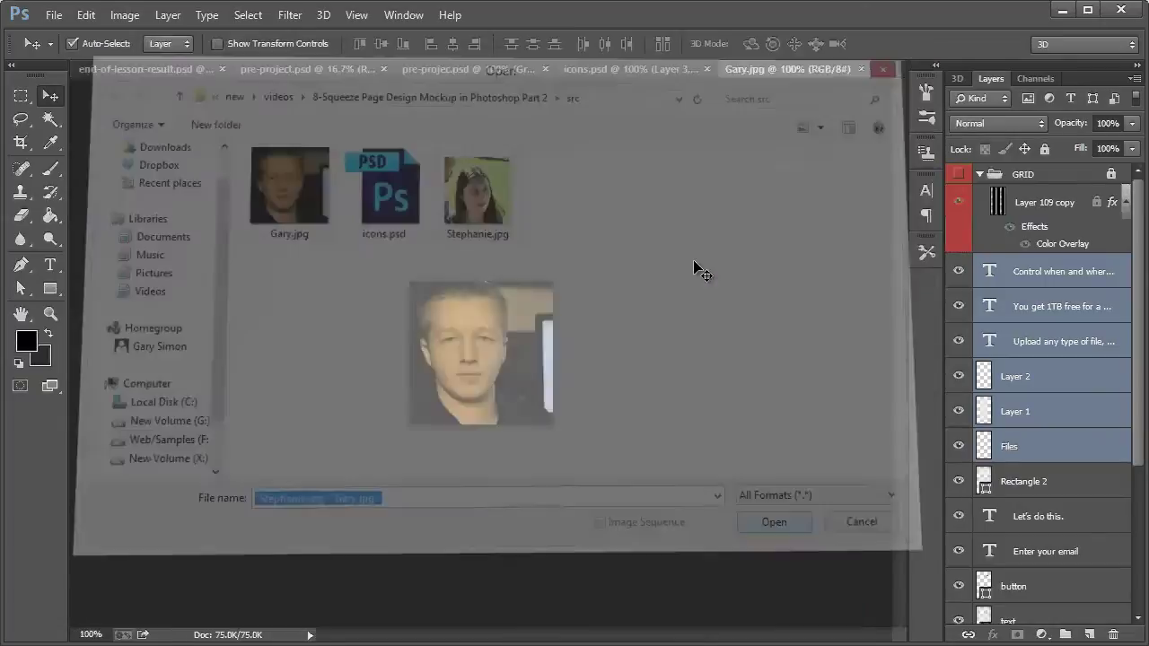
left_click(653, 70)
key("ctrl+a")
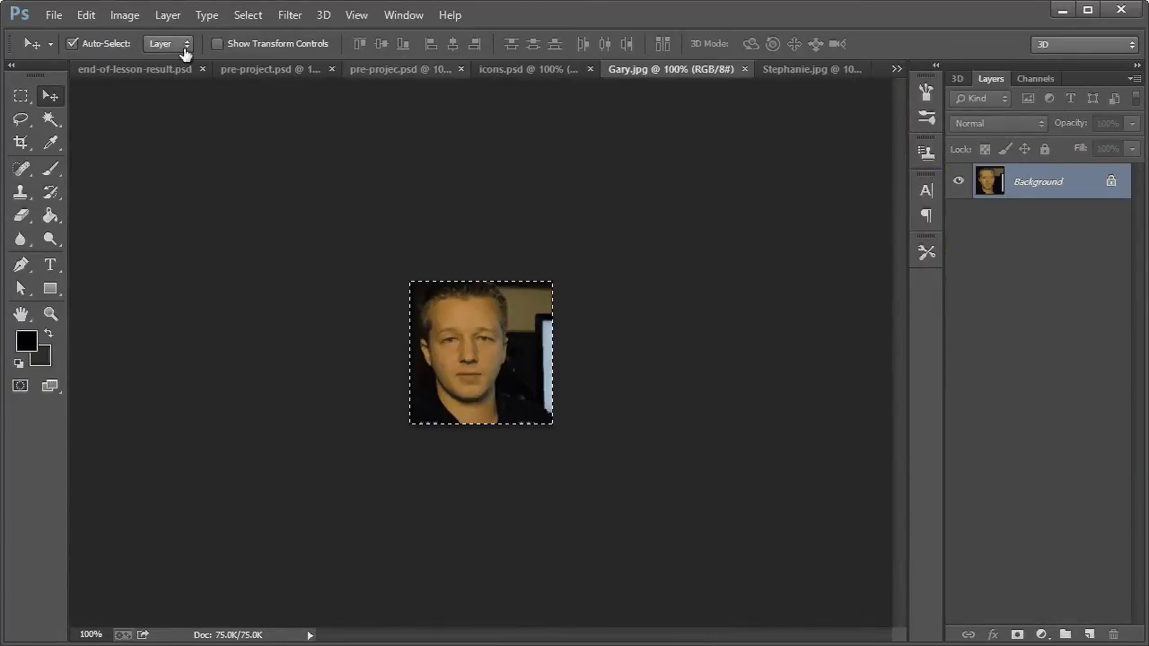
left_click(152, 70)
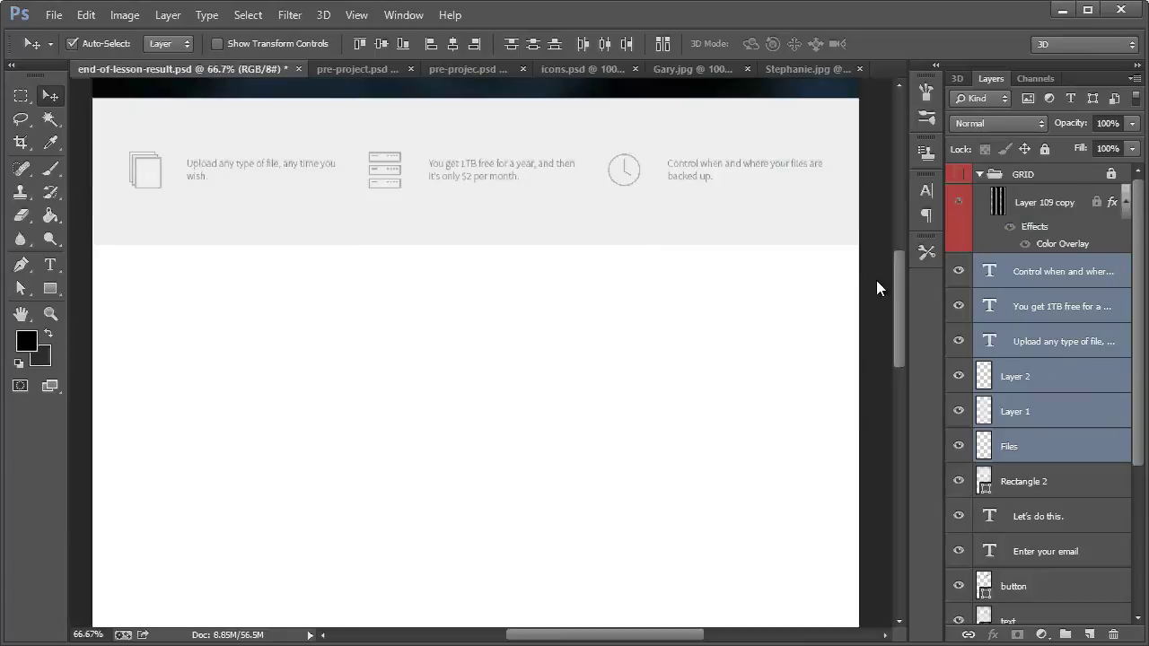
Step: Draw a 67 × 67 px black circle, Ellipse 1, below the features band at the left
left_click(958, 173)
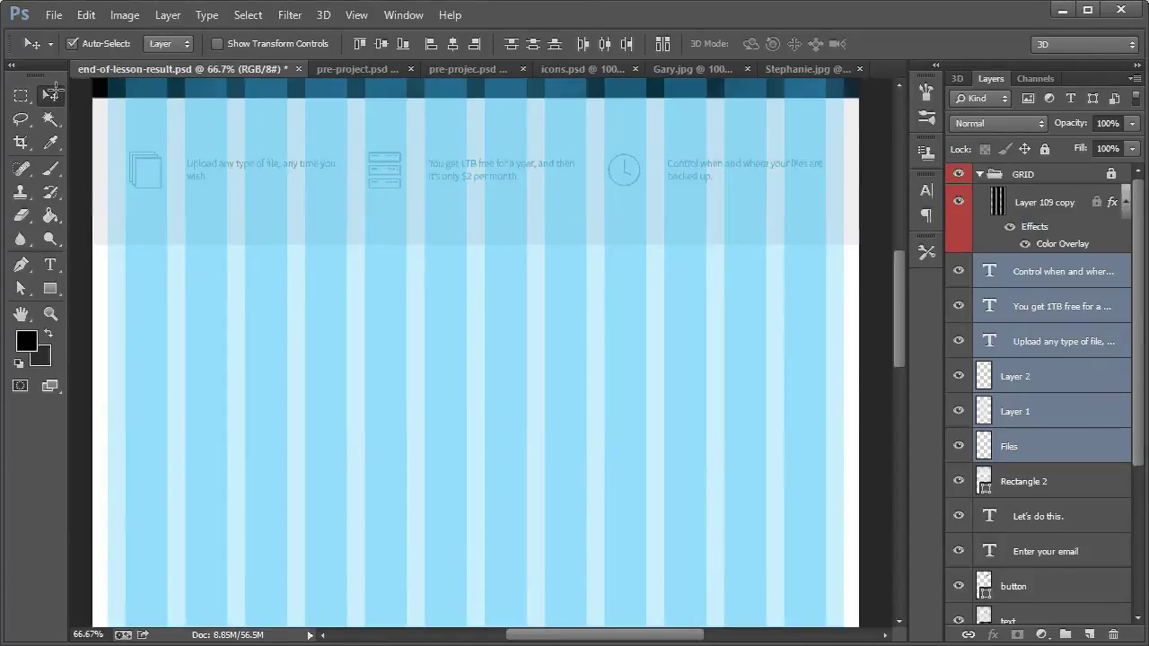
mouse_move(51, 288)
left_mouse_down()
mouse_move(114, 318)
mouse_move(148, 319)
mouse_move(166, 338)
left_mouse_up()
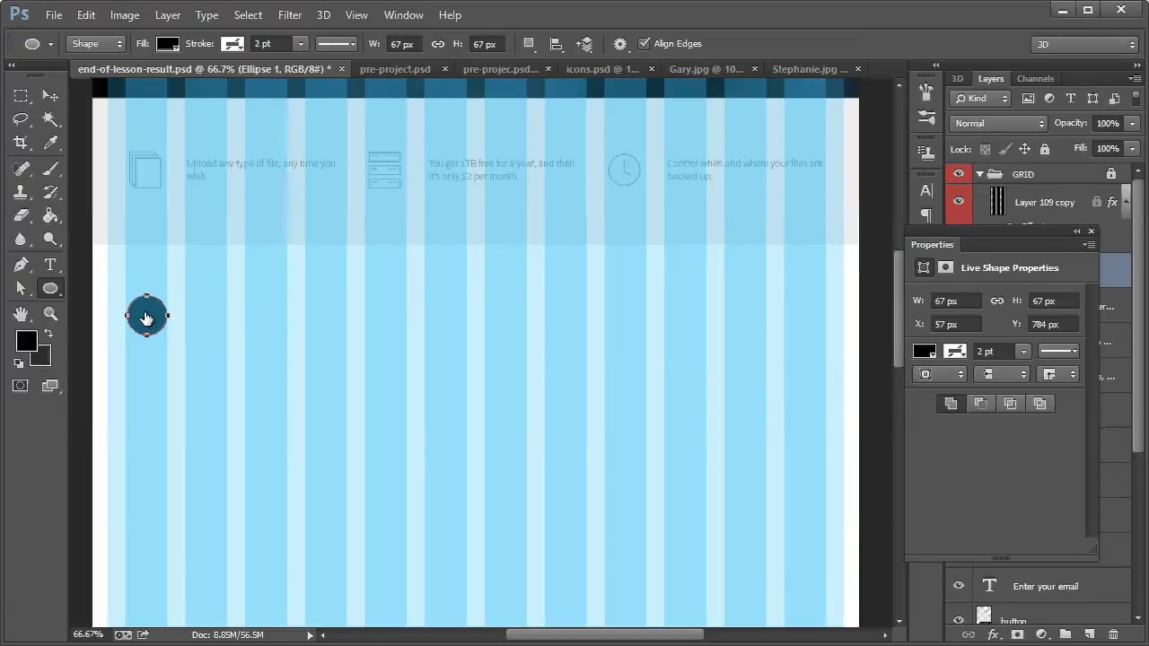
left_click(1093, 234)
left_click(959, 174)
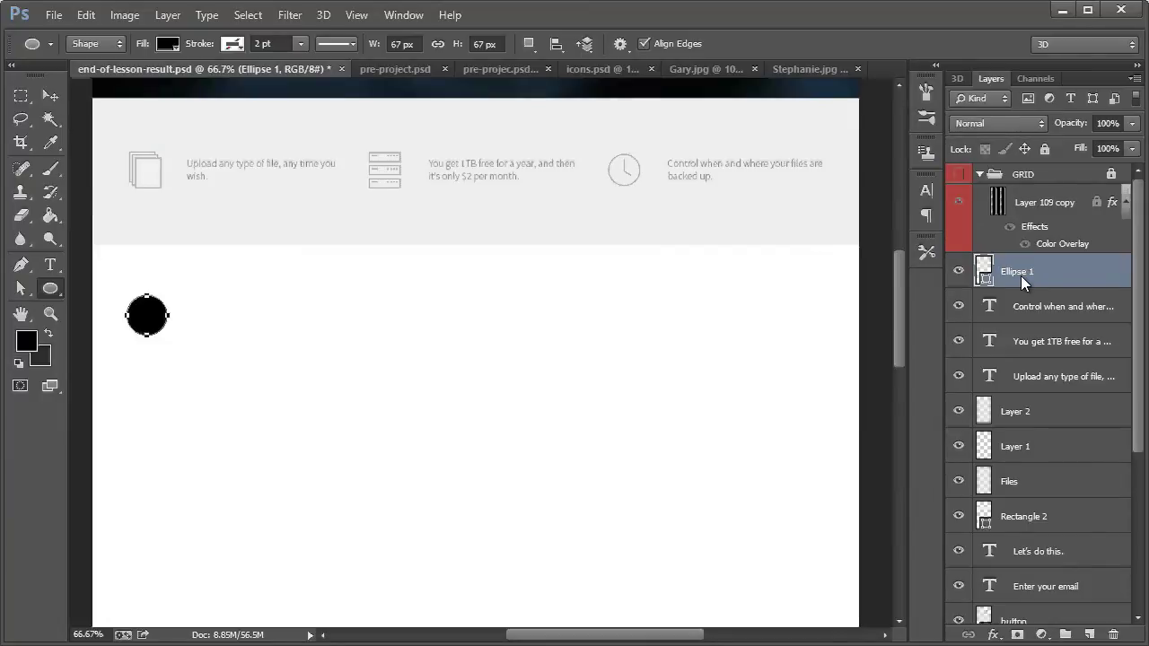
Step: Create a new layer clipped to the circle
key("ctrl+shift+n")
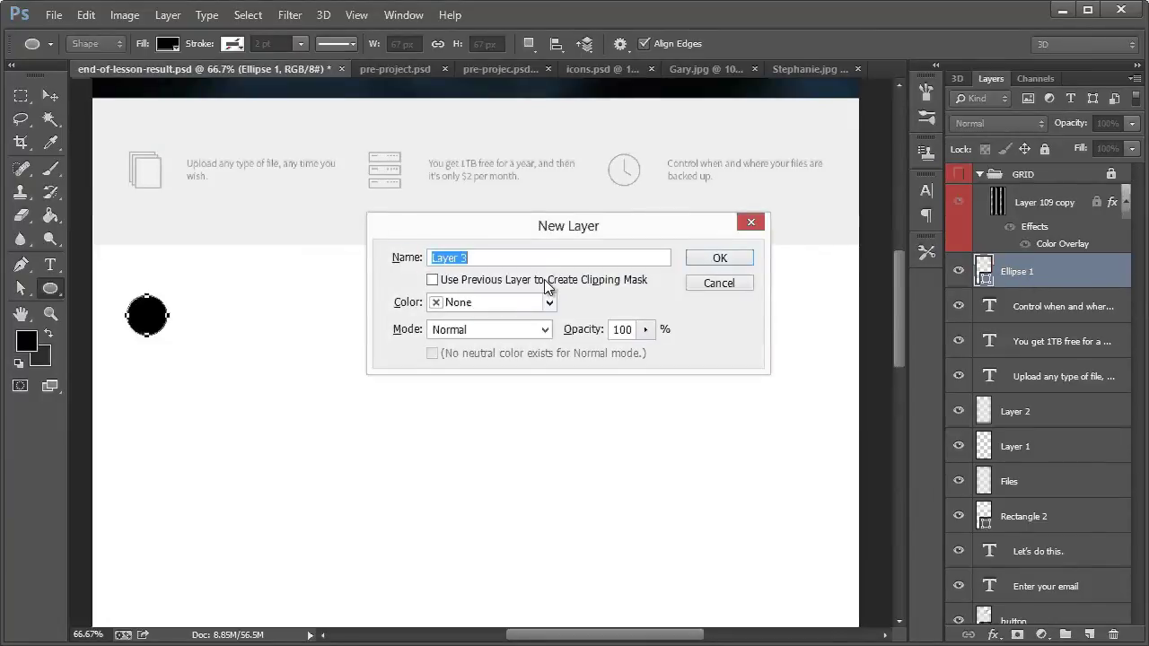
left_click(544, 280)
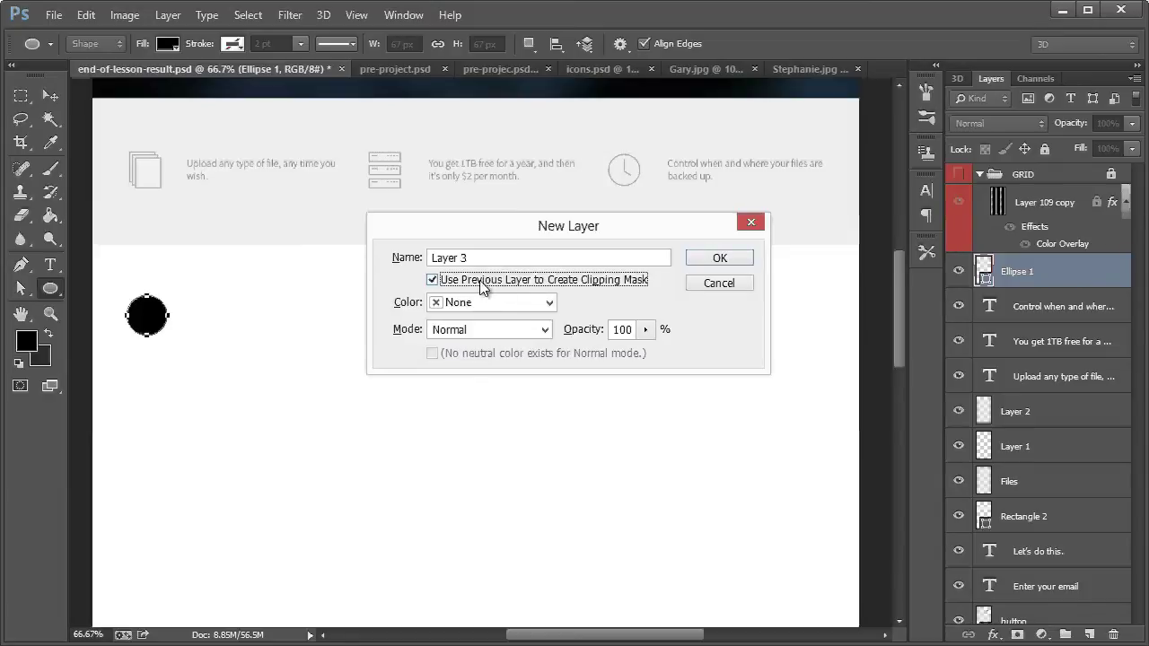
left_click(720, 258)
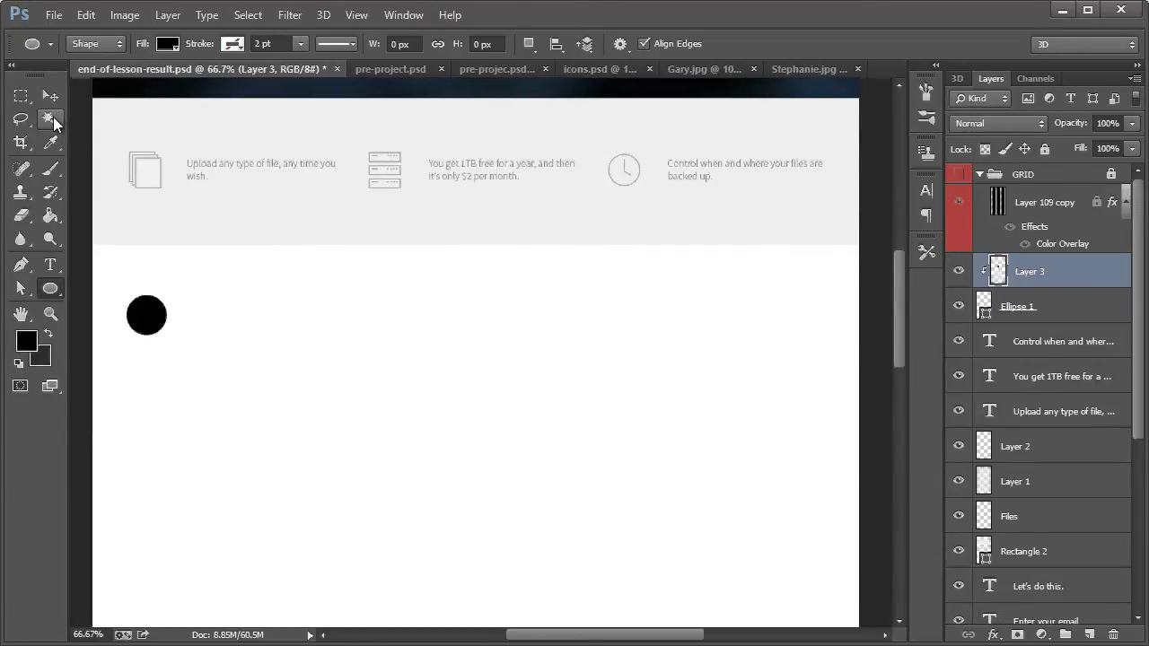
left_click(52, 120)
left_click(346, 249)
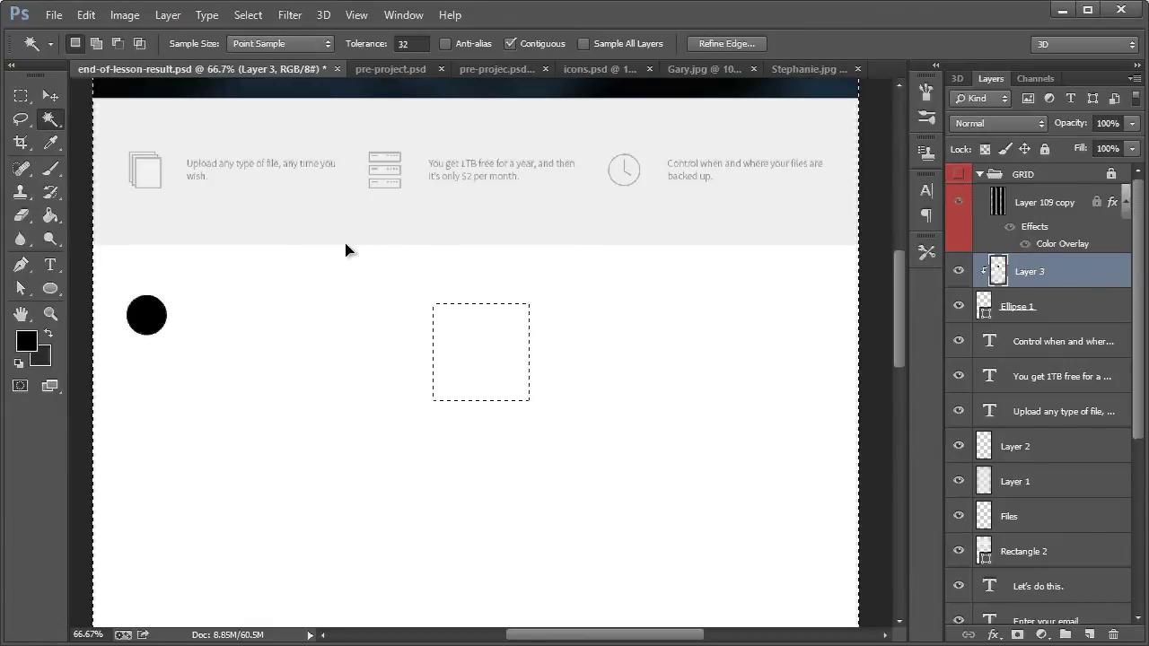
key("ctrl+d")
key("v")
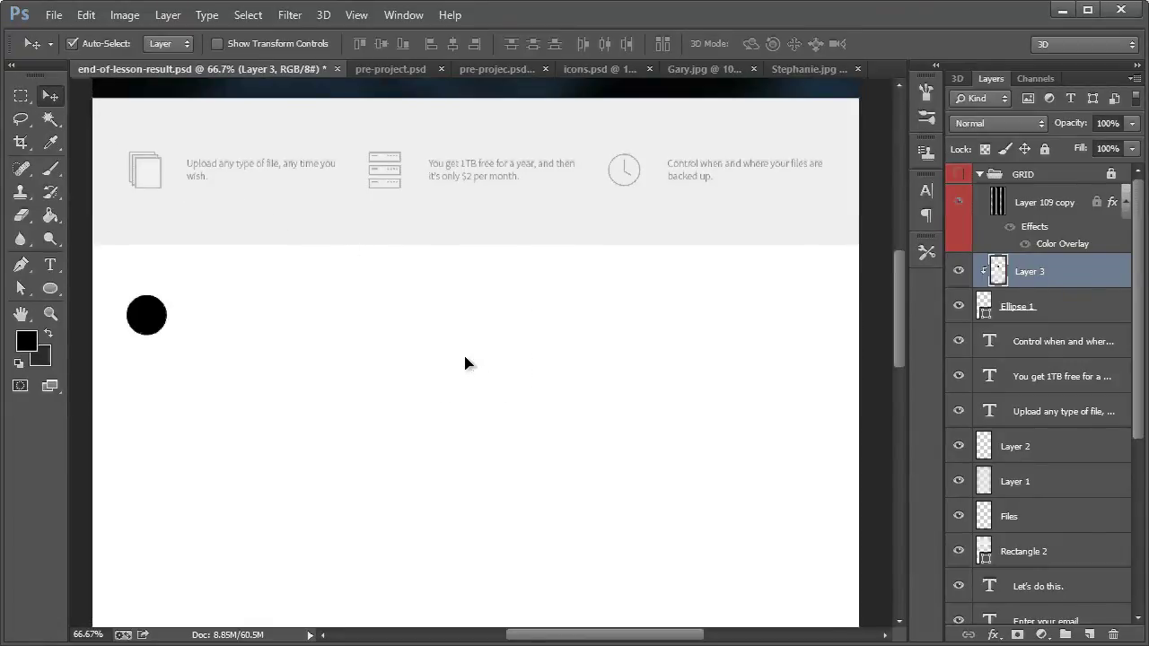
left_click_drag(464, 362, 181, 319)
key("ctrl+z")
left_click(97, 43)
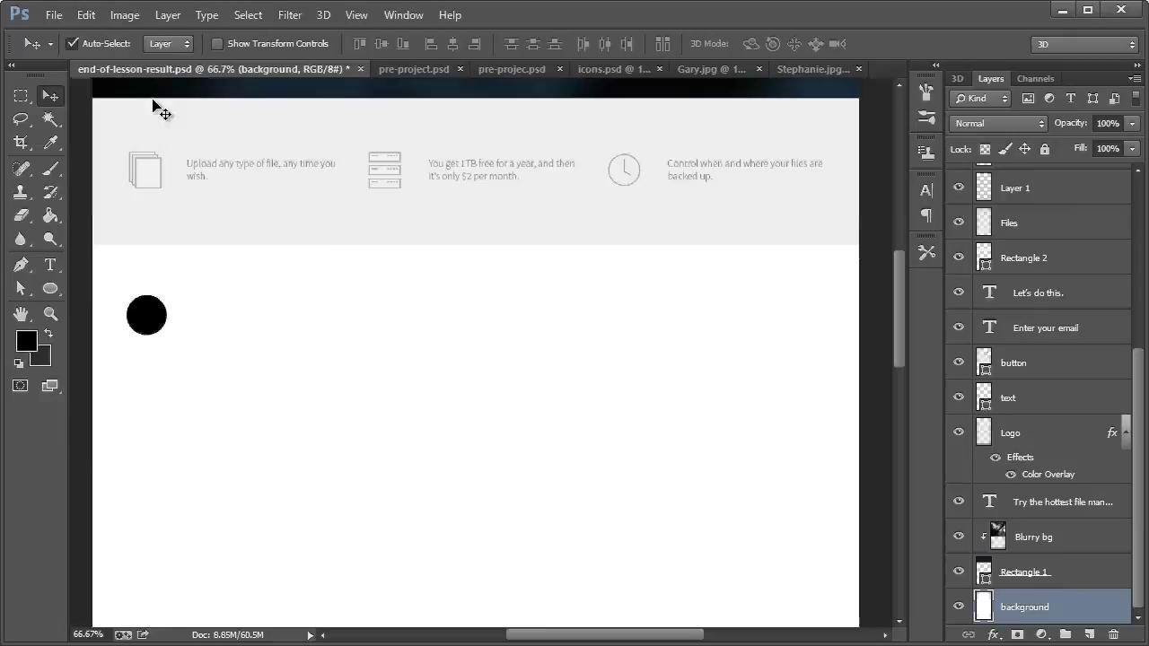
left_click_drag(498, 362, 190, 296)
key("ctrl+z")
Step: Paste the portrait, clip it to Ellipse 1, and scale it to 48% over the circle
left_click(149, 314, "ctrl")
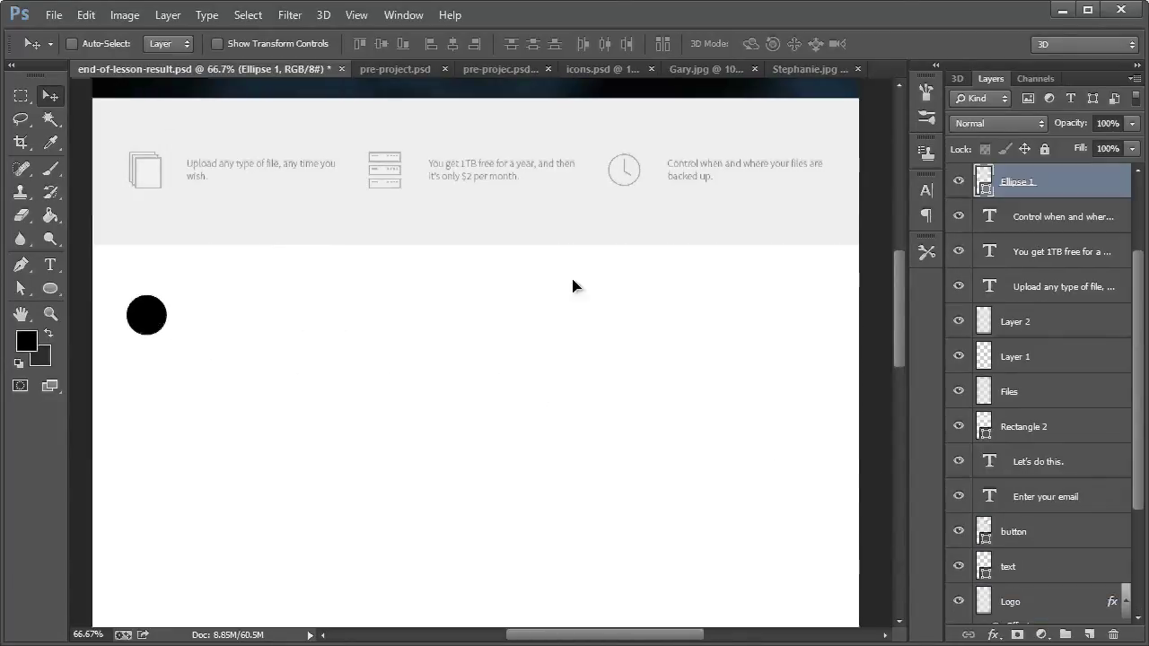
key("ctrl+v")
key("ctrl+alt+g")
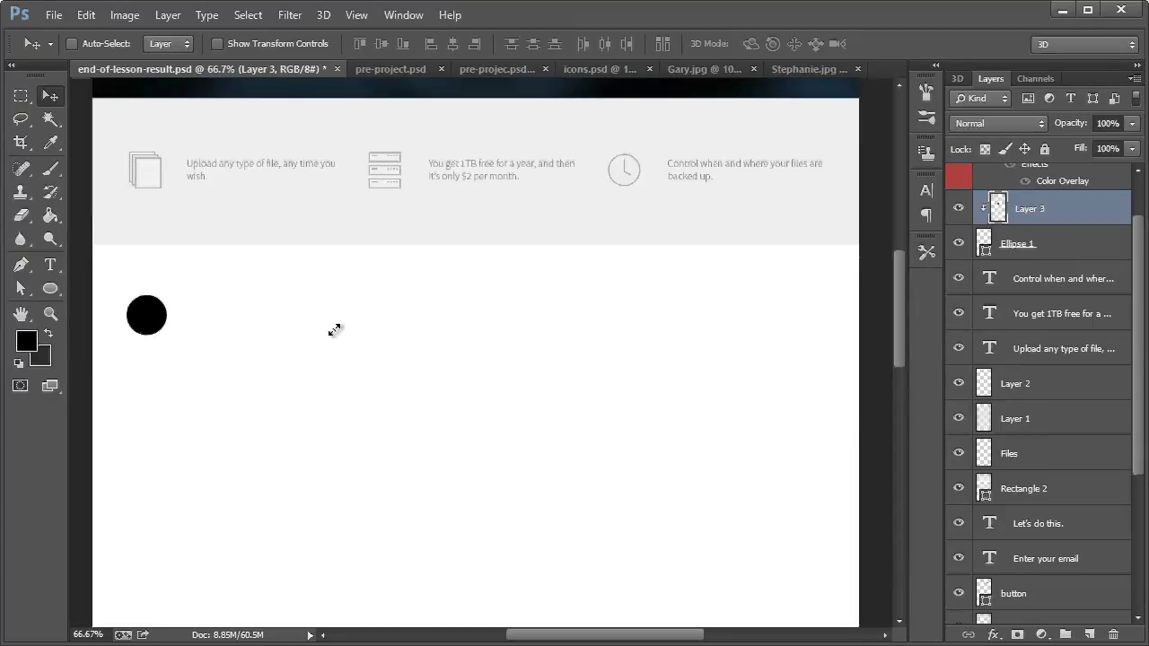
left_click_drag(336, 329, 169, 295)
key("ctrl+t")
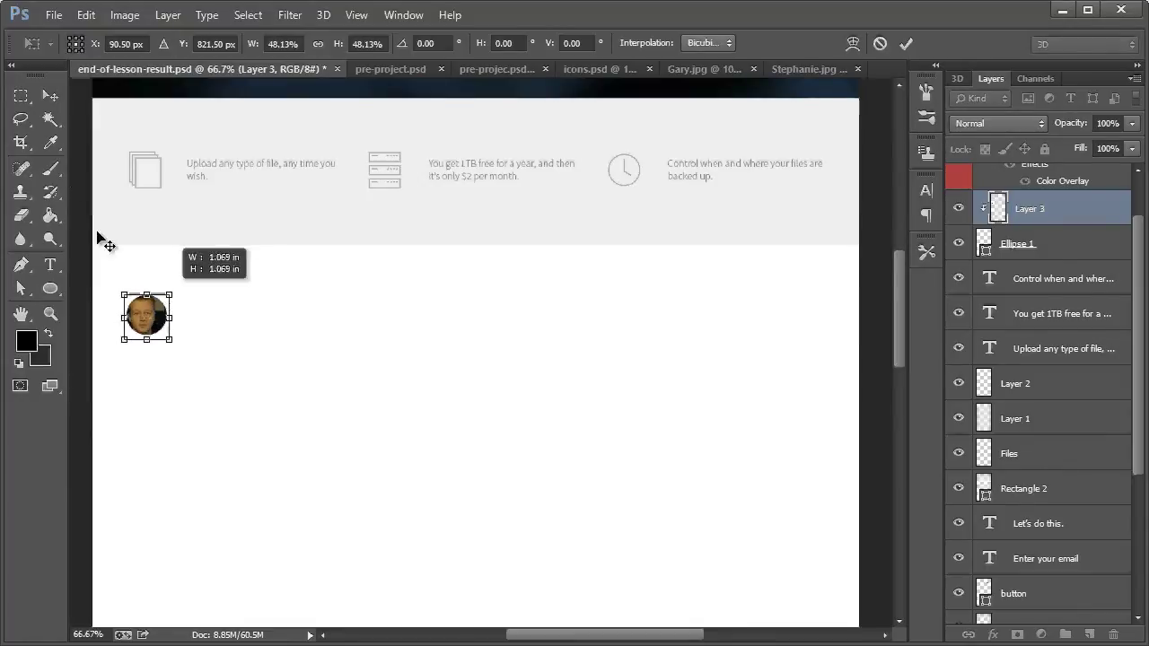
left_click(50, 95)
key("Return")
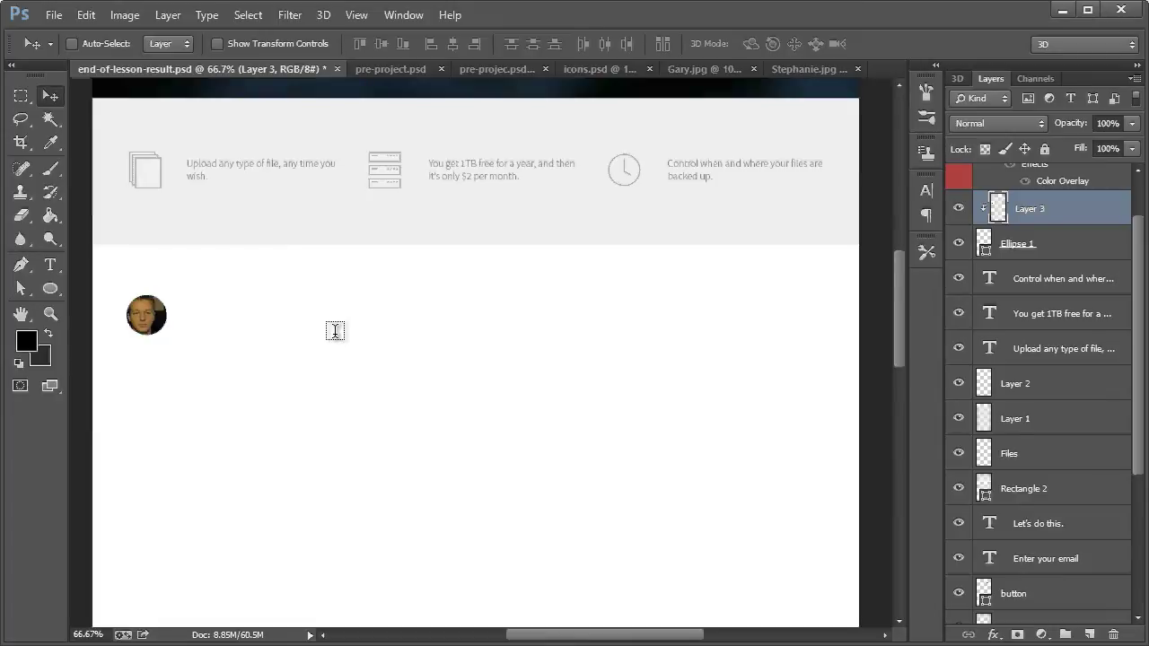
Step: Duplicate the 'Upload any type of file' text layer, show the grid, and move the copy beside the circular photo
left_click(50, 265)
scroll(1050, 216, "up", 2)
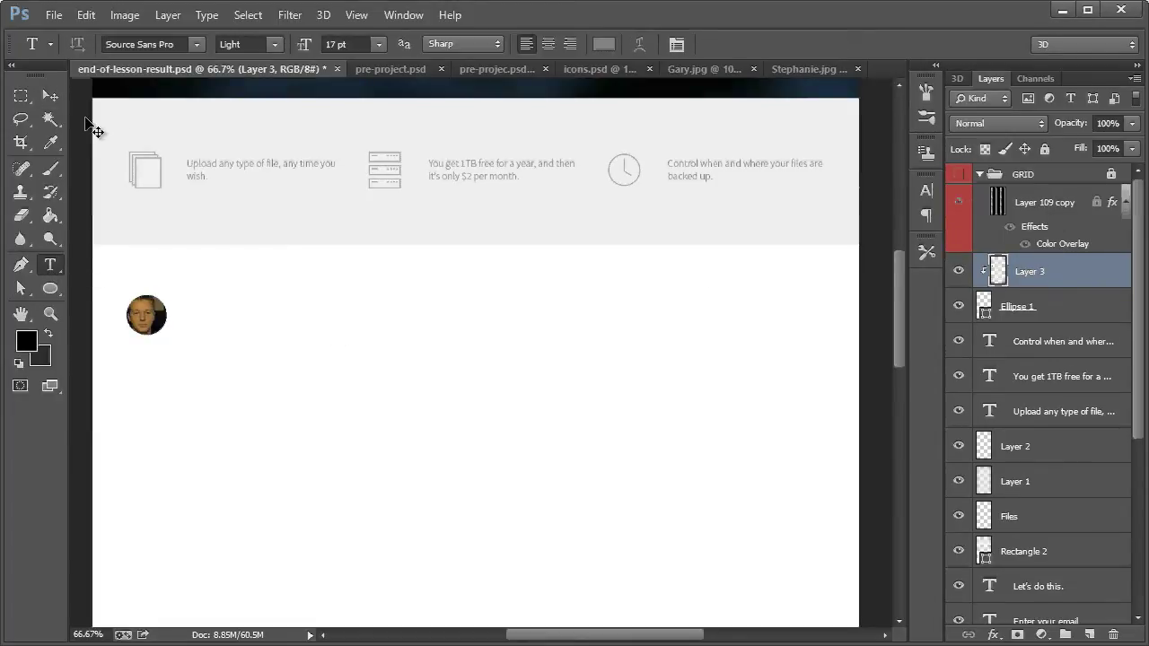
left_click(47, 94)
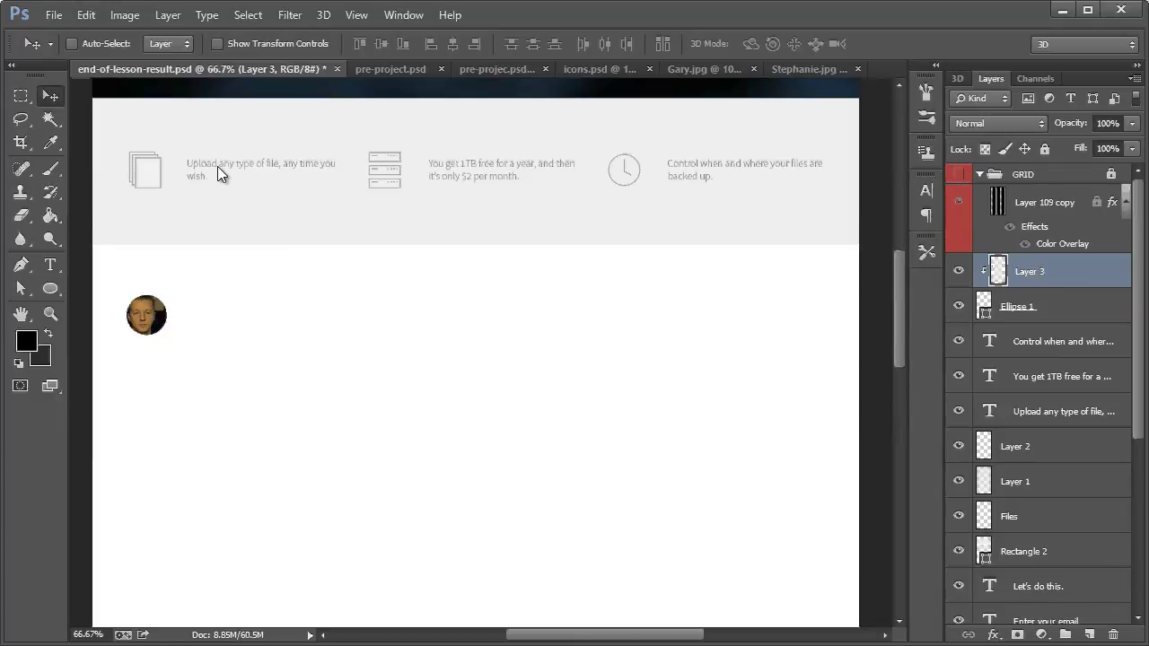
left_click(217, 166, "ctrl")
right_click(1025, 412)
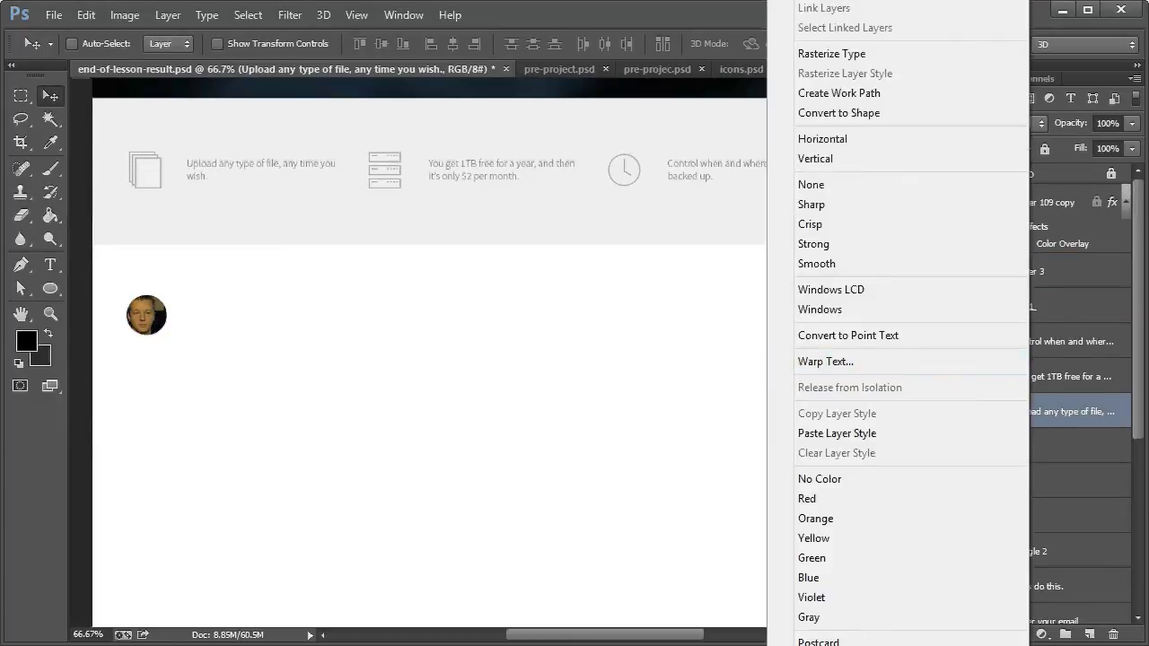
left_click(834, 9)
left_click(746, 127)
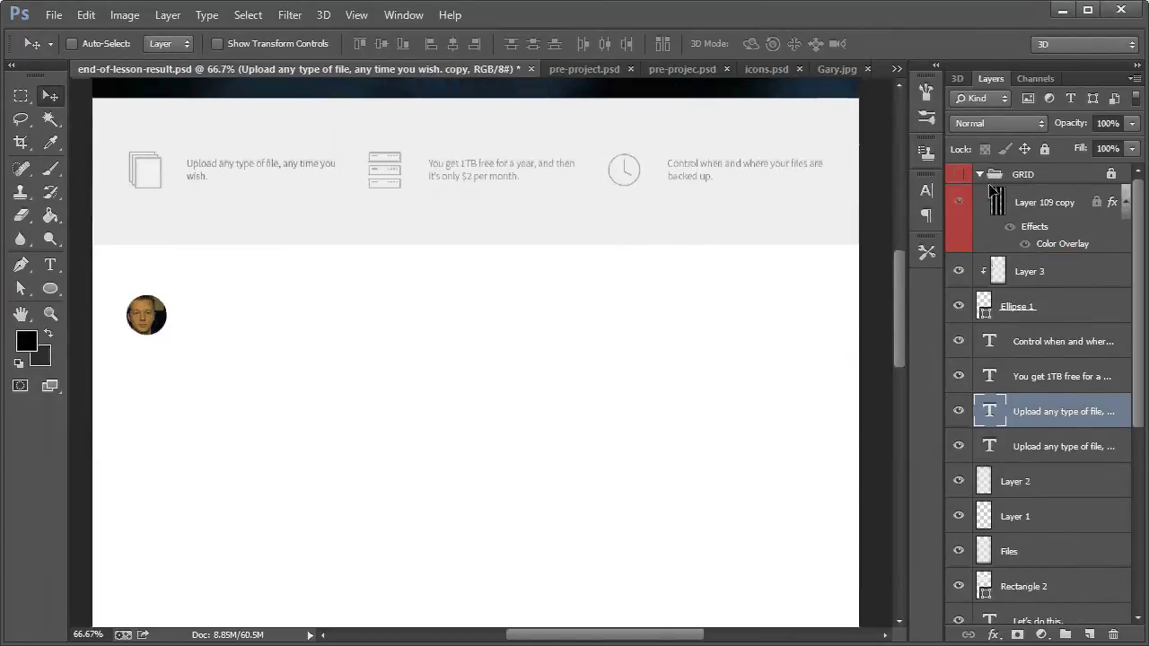
left_click(957, 171)
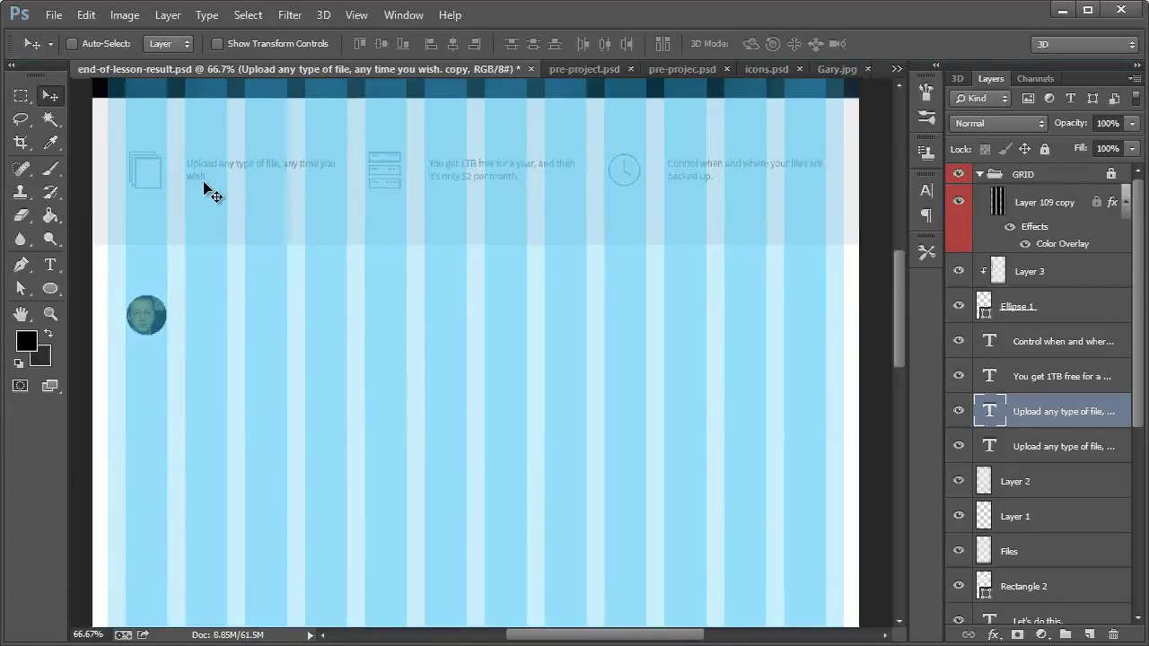
left_click_drag(205, 189, 205, 332)
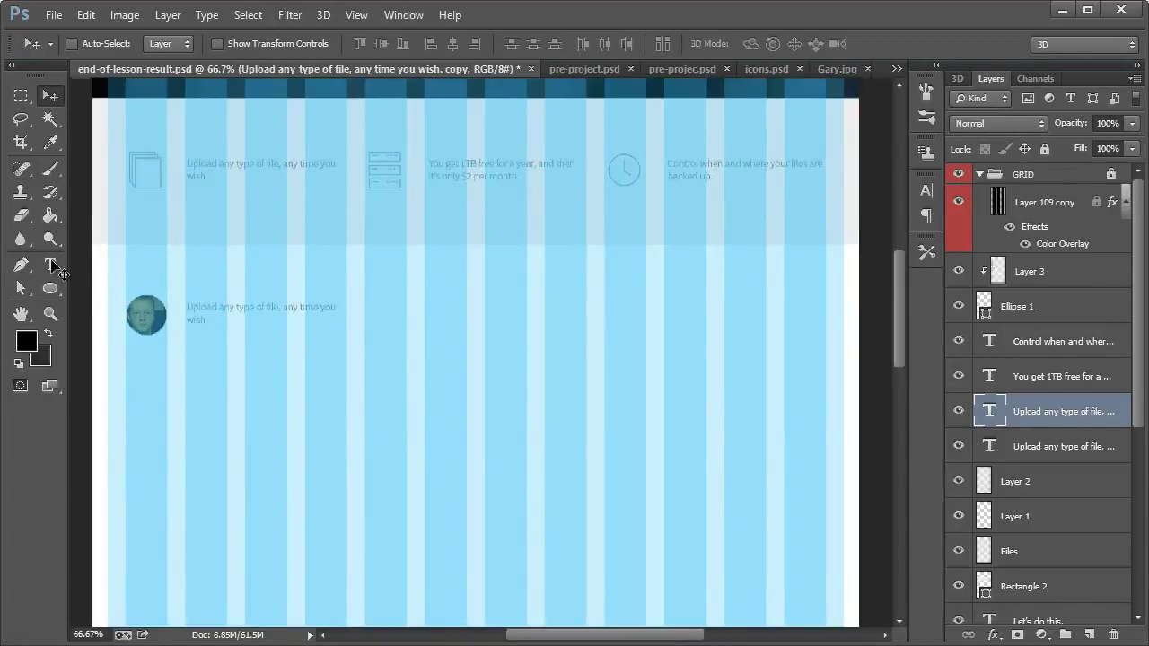
Step: Widen the copied text box so its text fits on one line
left_click(50, 265)
left_click(206, 315)
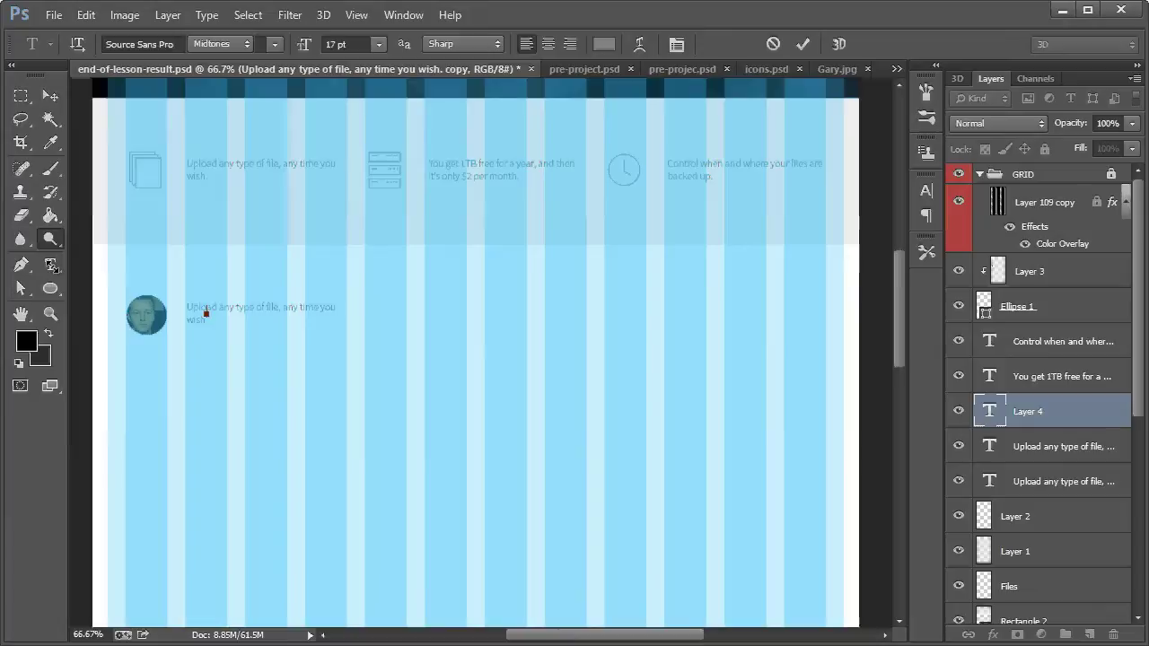
key("Escape")
left_click(215, 308)
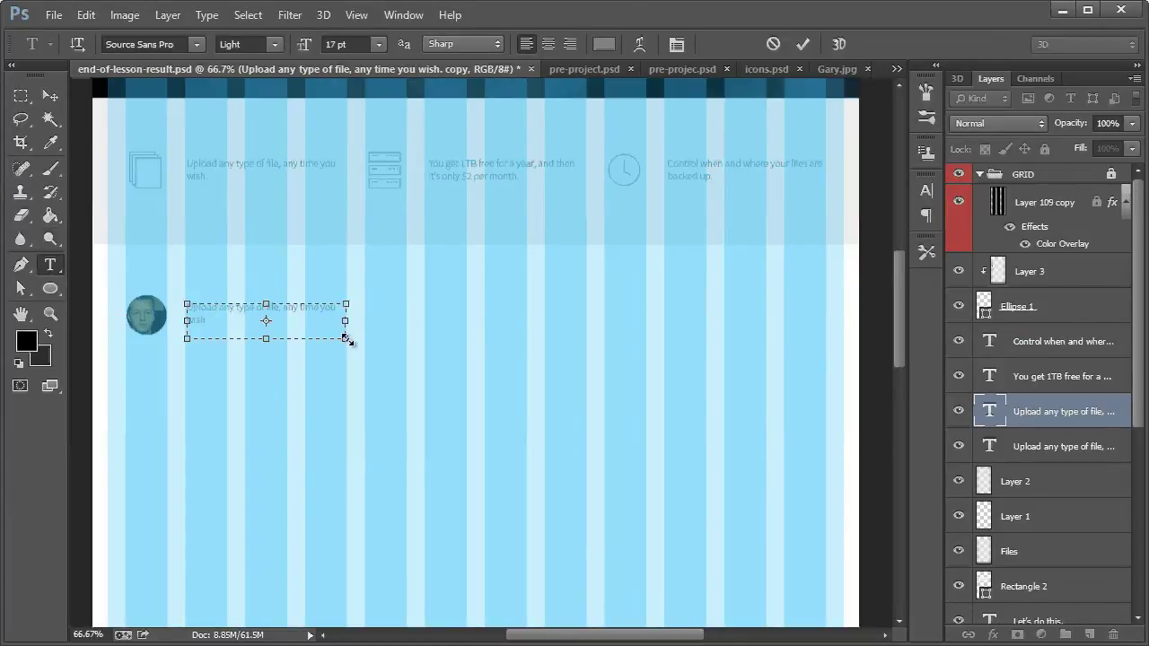
left_click_drag(395, 341, 464, 335)
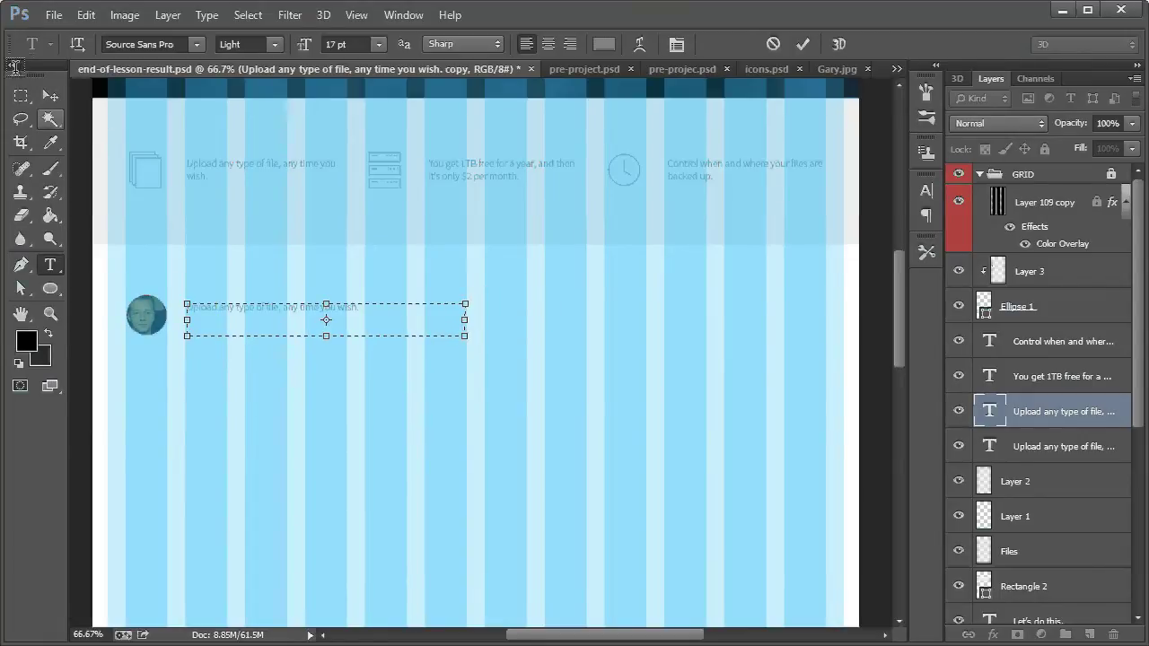
left_click(51, 96)
Step: Replace the copied text with the quote ending 'organizes them as well.' and add the person's name and site as the attribution line
left_click(50, 264)
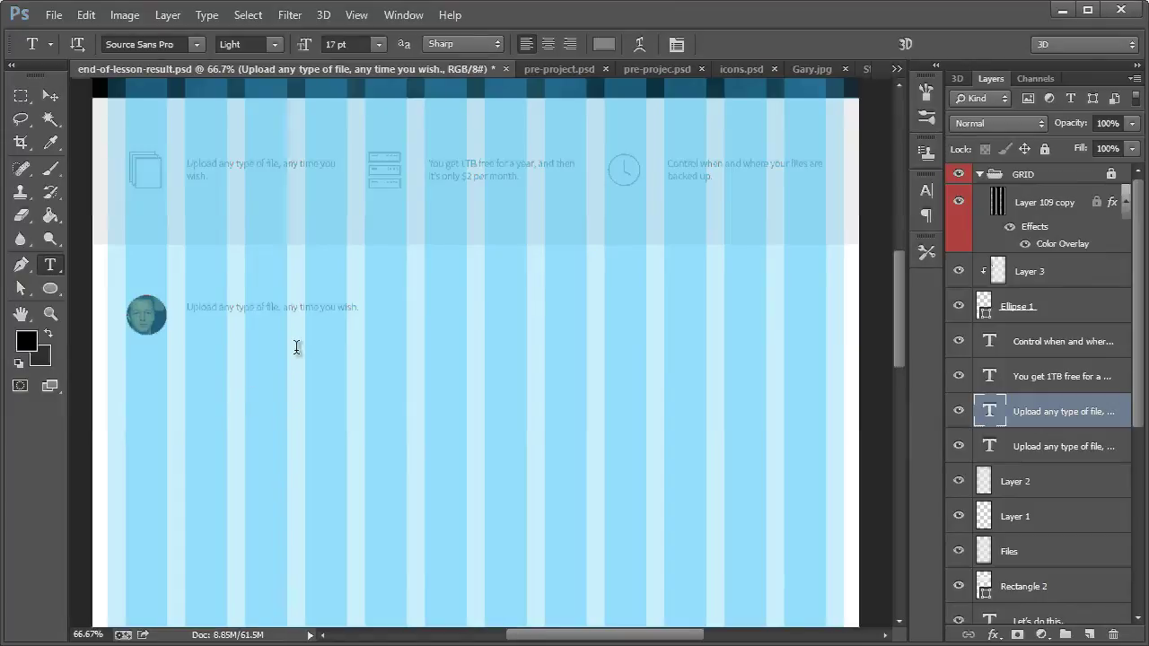
triple_click(297, 307)
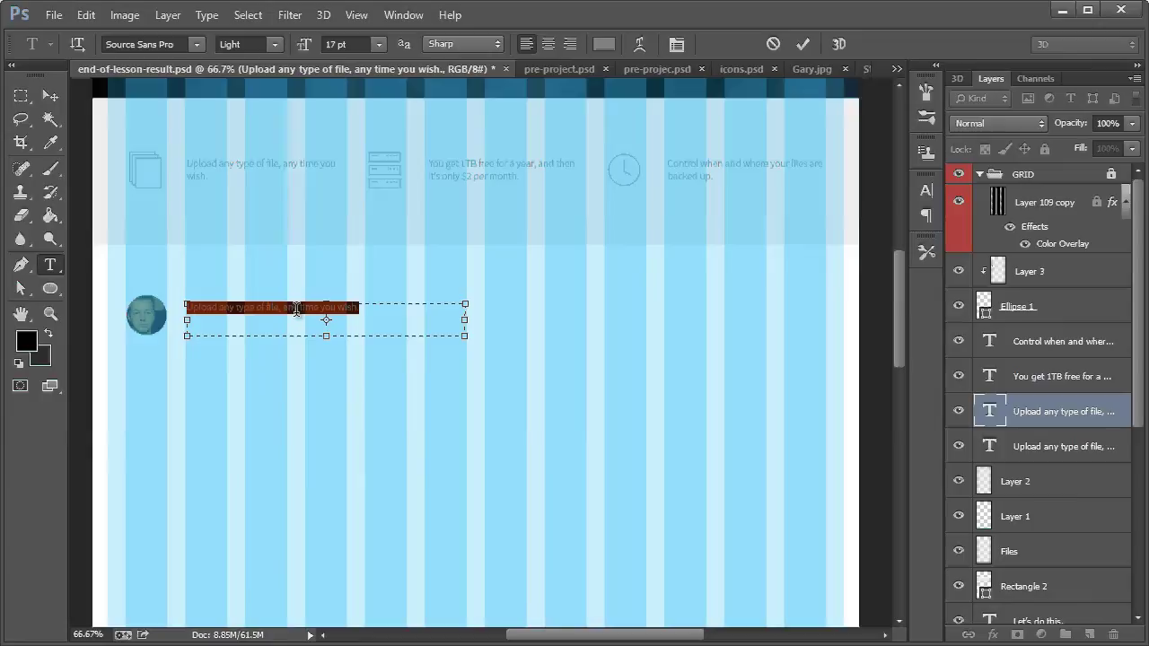
key("BackSpace")
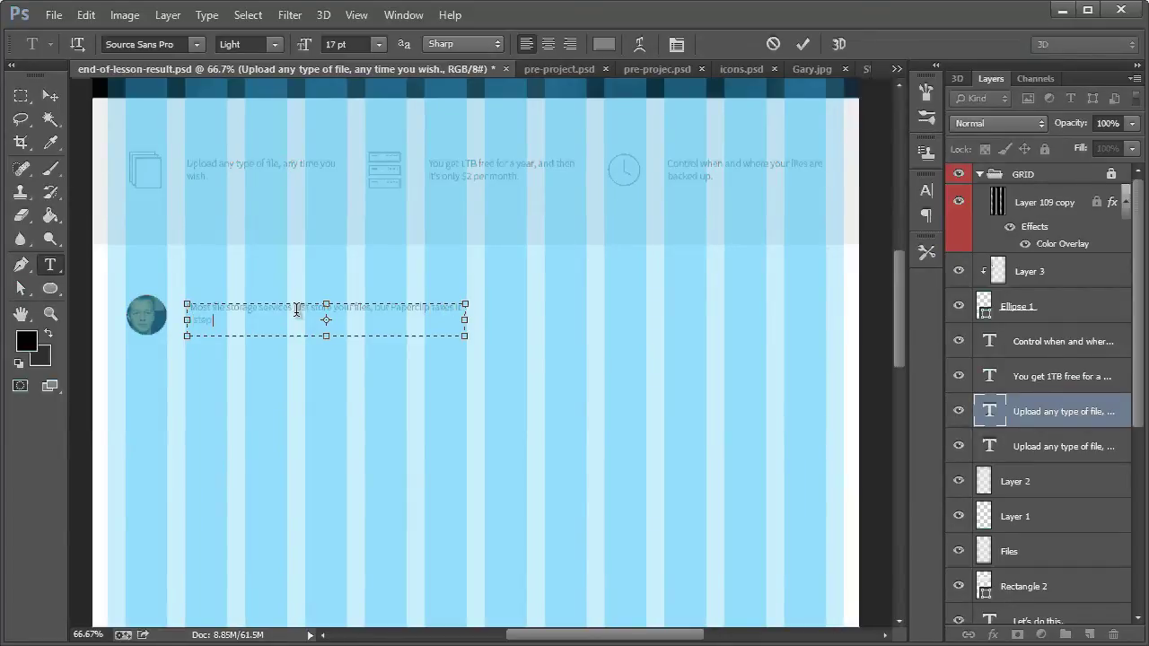
type("ther and organizes them as well.\"")
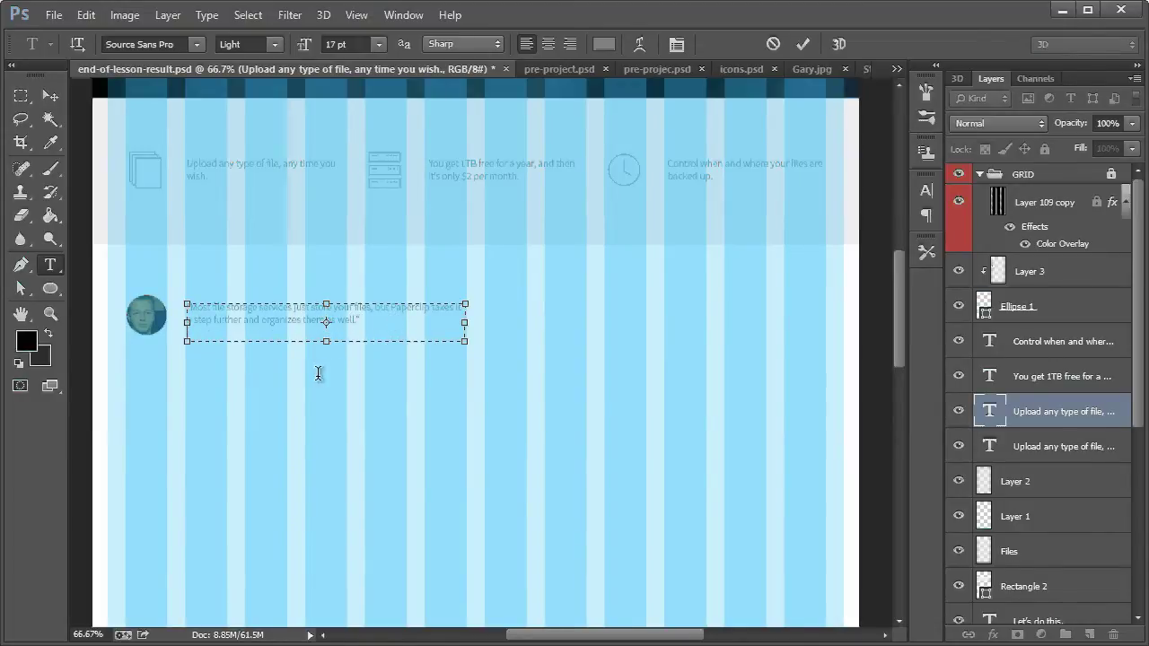
left_click_drag(325, 337, 274, 356)
type("Gary Si")
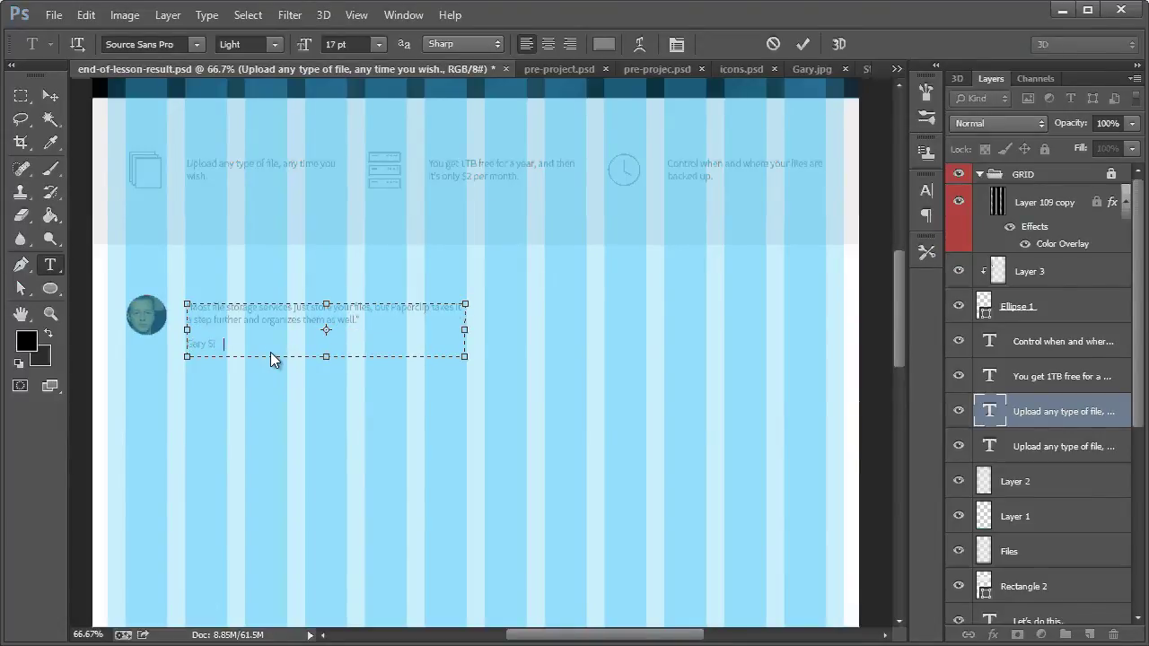
type("mon of DesignCourse.com")
Step: Commit the testimonial, hide the column grid and zoom to 100% on it
left_click(50, 95)
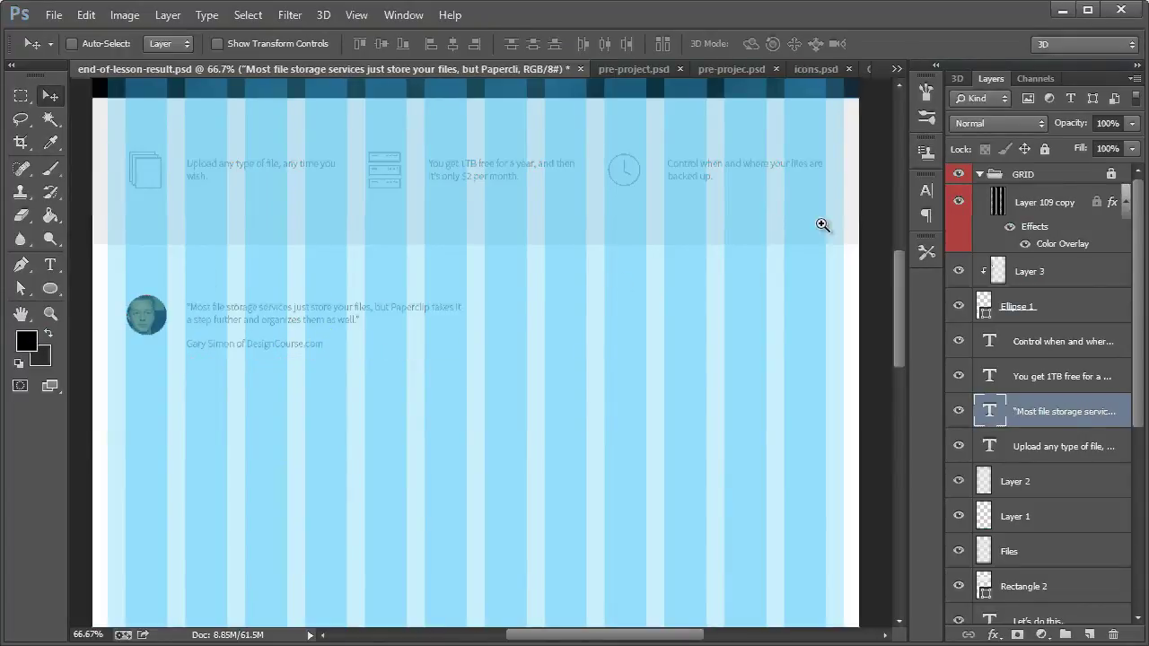
left_click(959, 171)
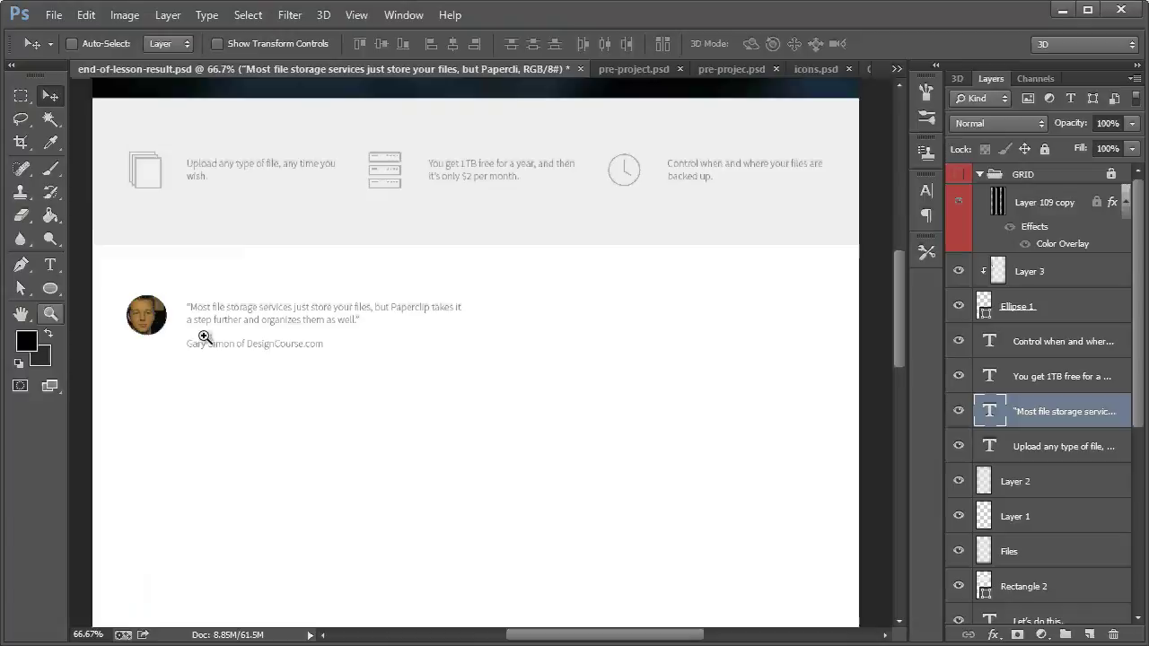
left_click(284, 336)
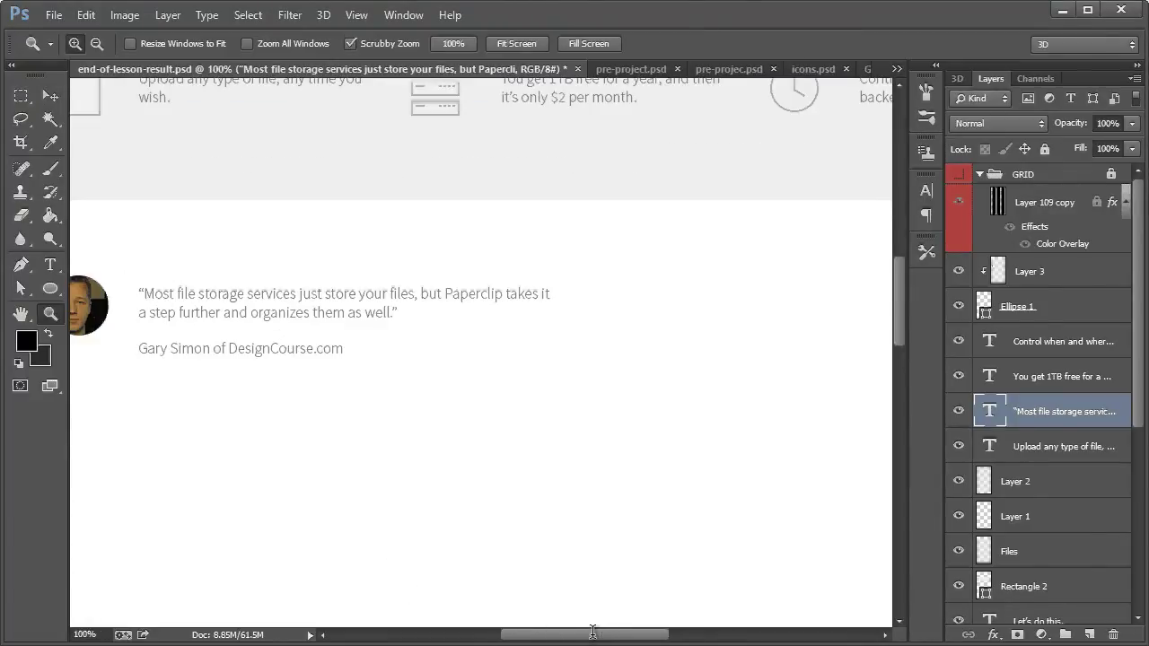
left_click_drag(593, 631, 577, 631)
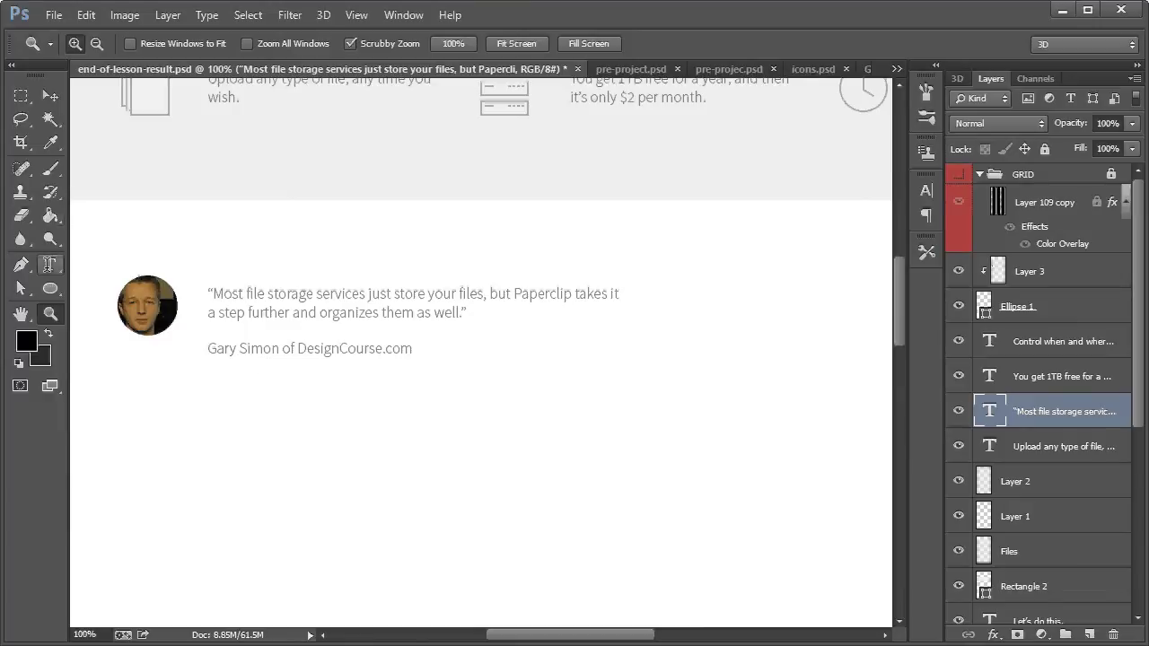
Step: Colour the testimonial quote black (#000000)
left_click(51, 265)
left_click(375, 350)
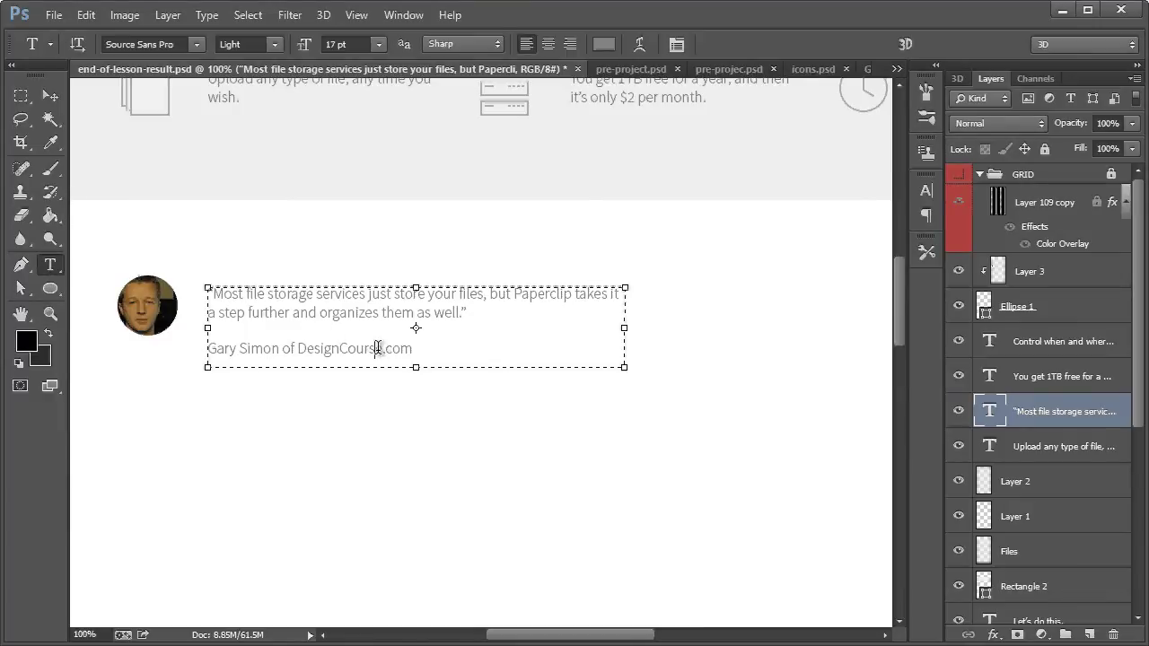
key("Escape")
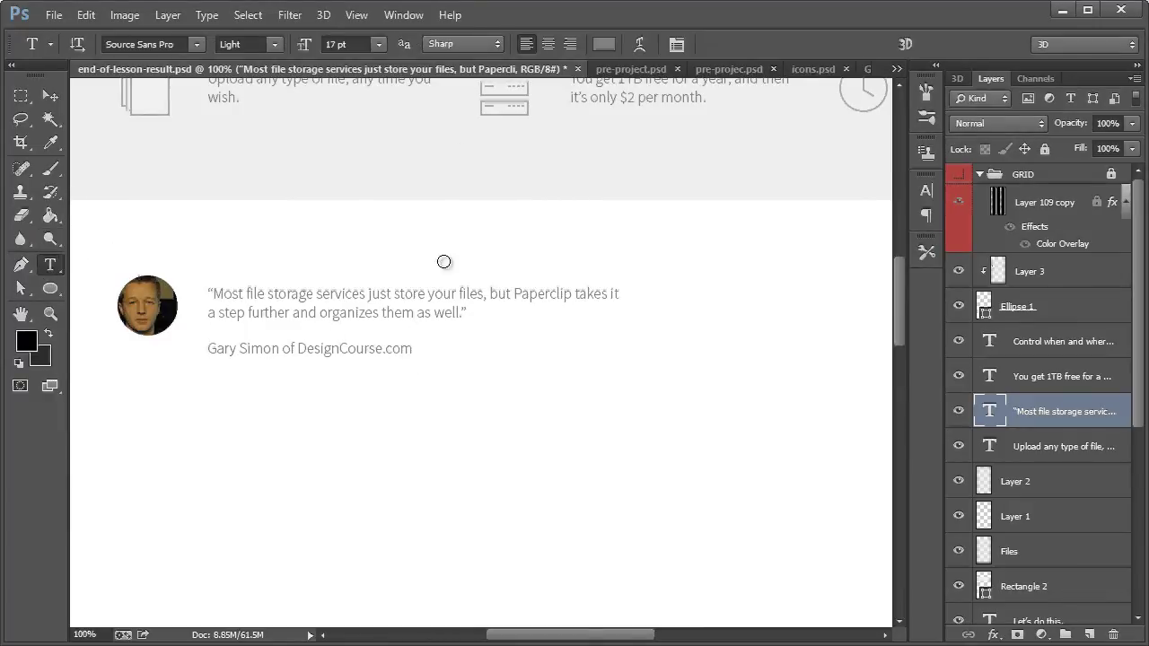
left_click(405, 325)
left_click_drag(483, 315, 168, 286)
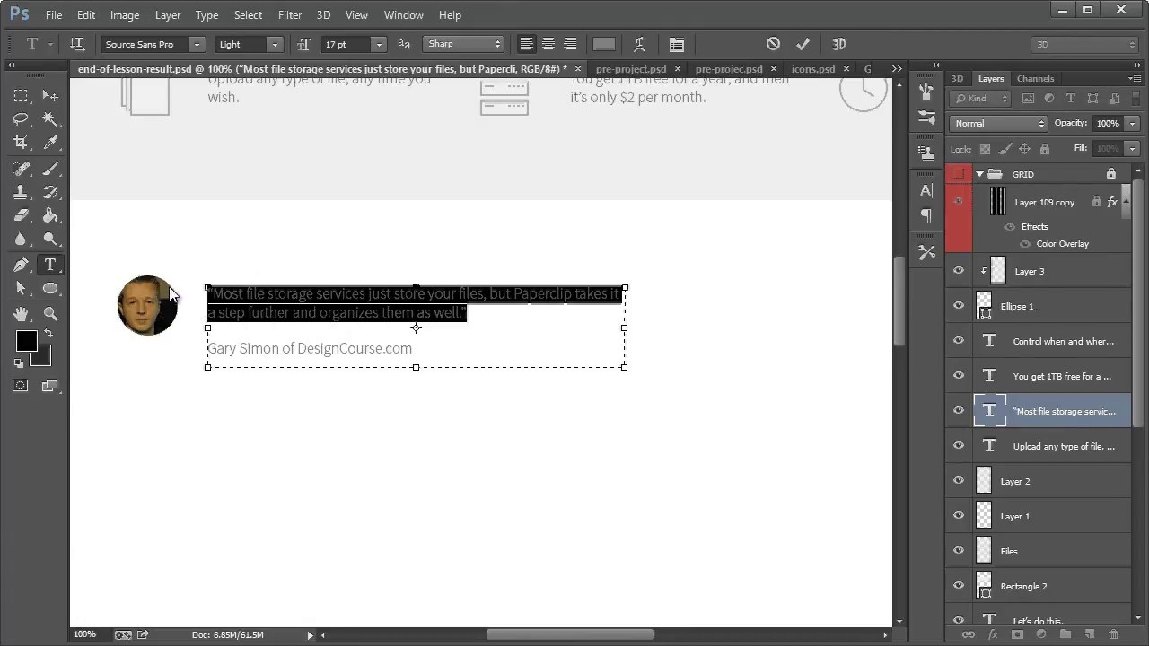
left_click(604, 45)
type("000000")
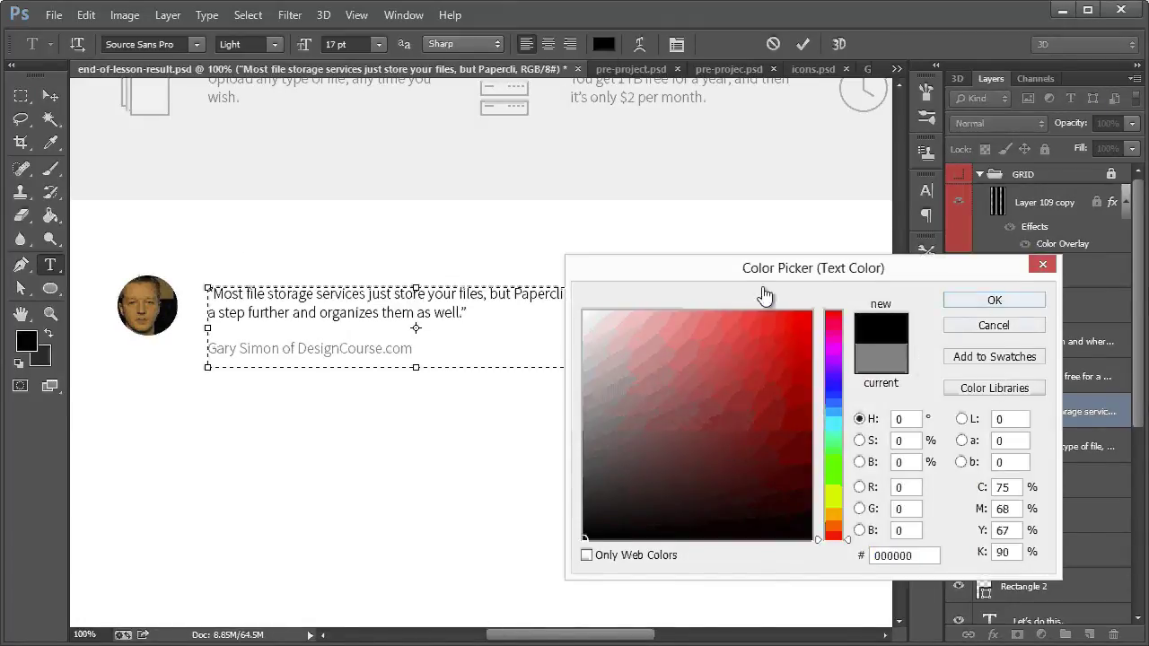
key("Return")
Step: Set the quote paragraph to 20 pt and commit the edits
left_click(413, 349)
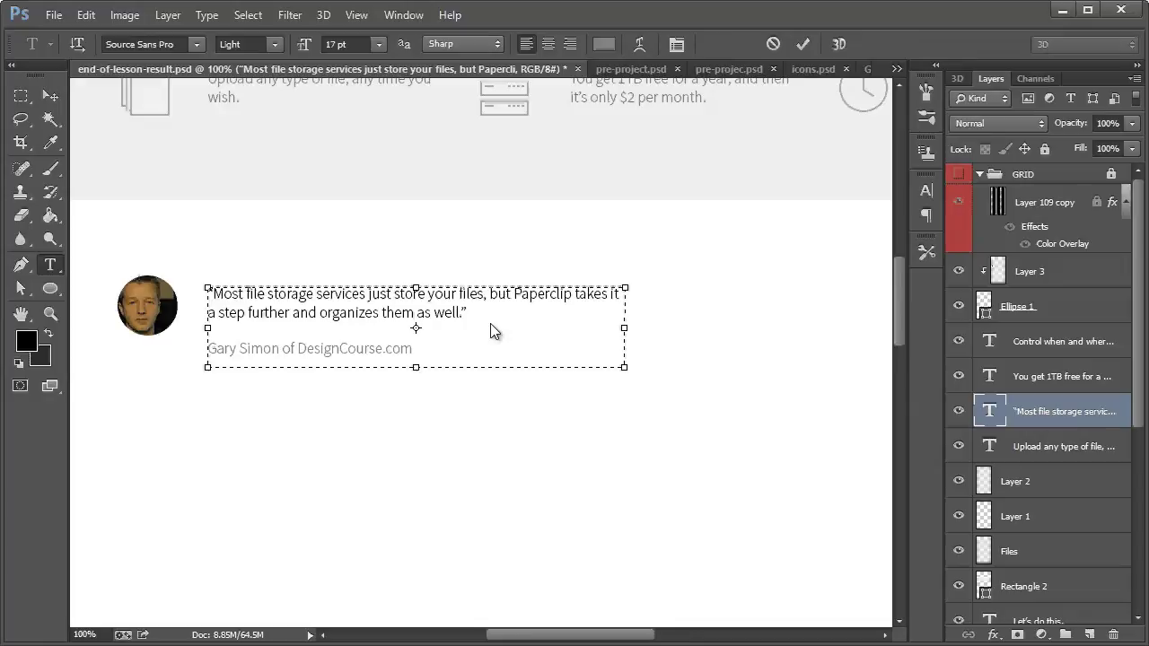
left_click_drag(490, 323, 184, 302)
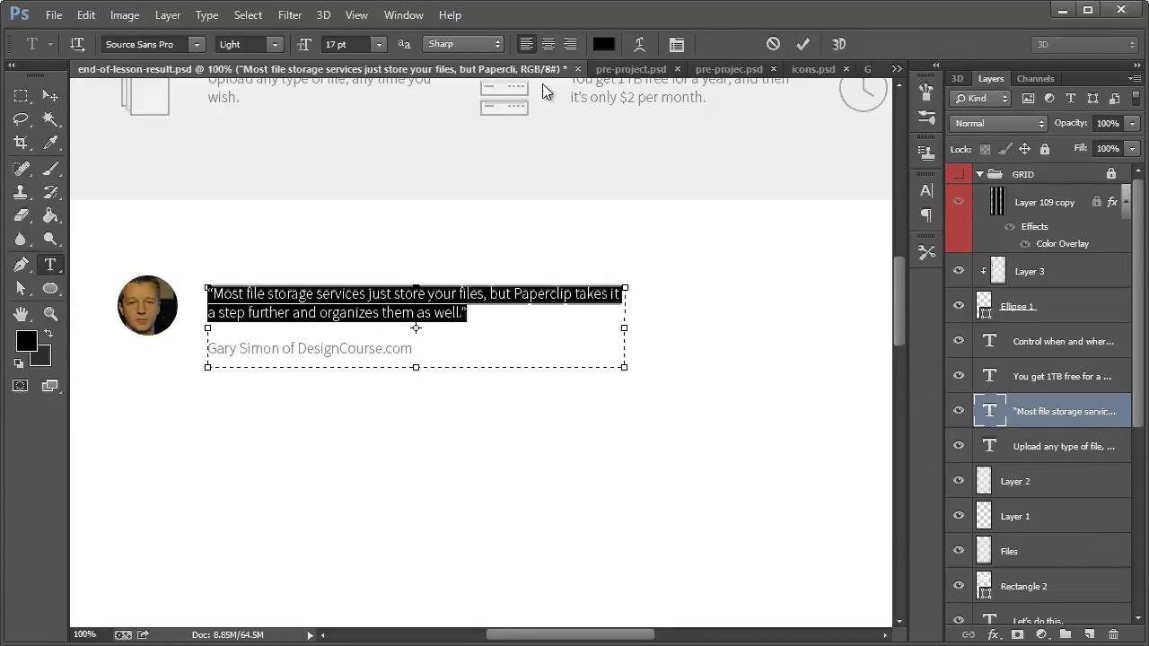
left_click(336, 48)
type("20")
key("Return")
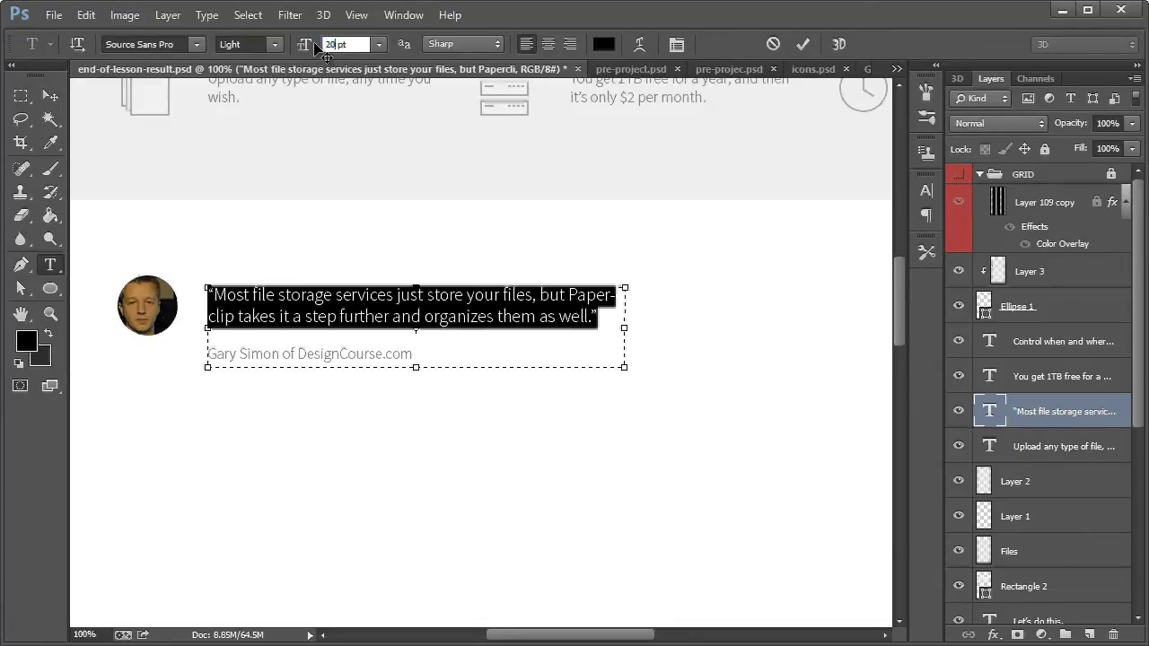
left_click(51, 96)
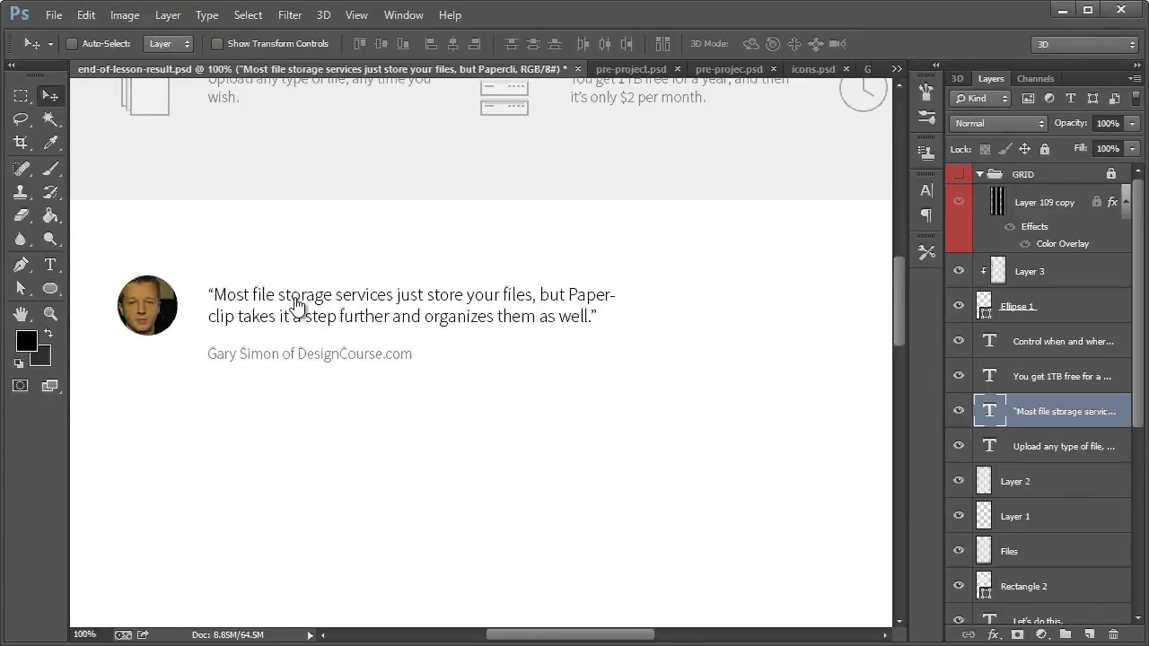
Step: Nudge the quote up slightly and zoom out to 66.7%
left_click_drag(296, 305, 298, 297)
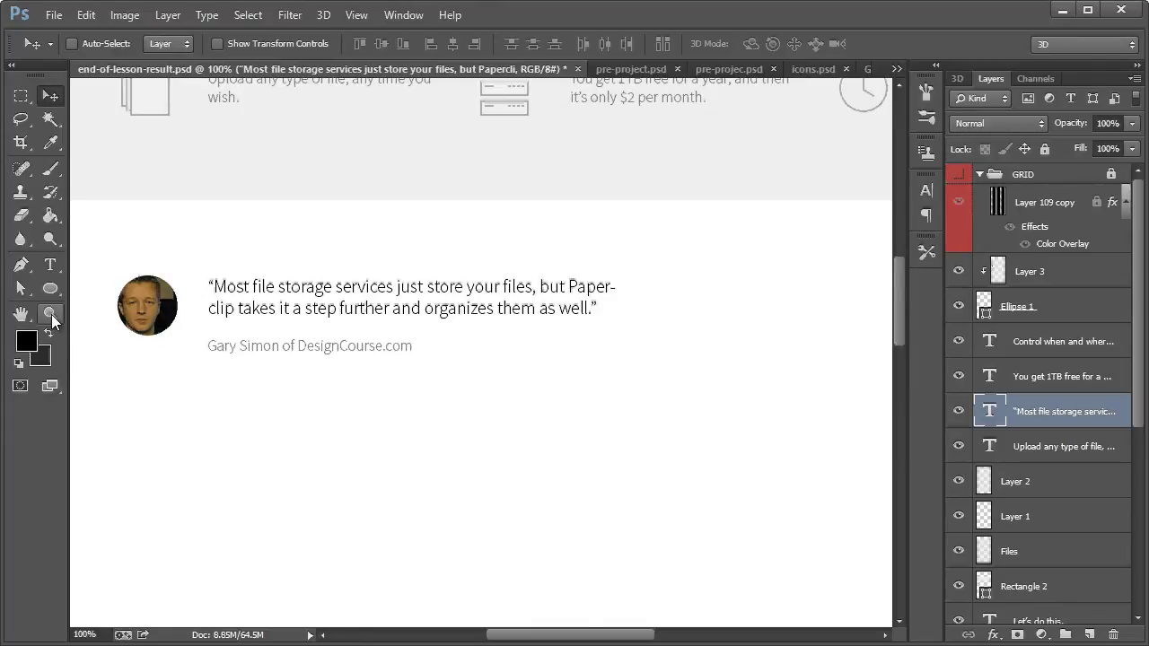
left_click(50, 314)
right_click(276, 308)
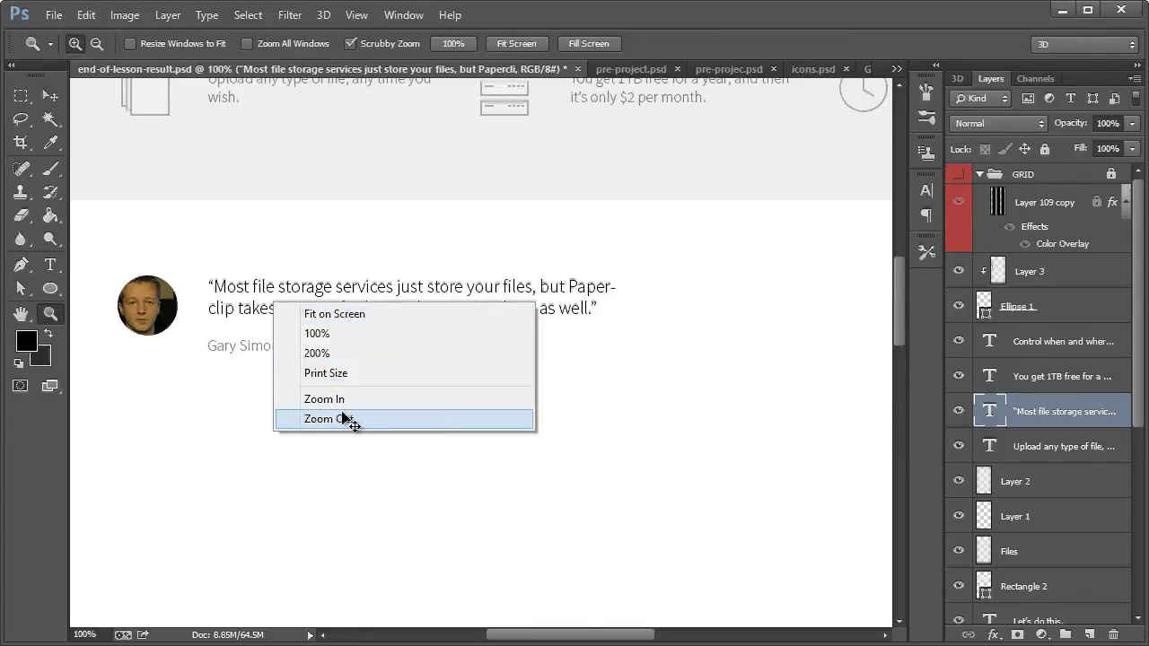
left_click(352, 420)
Step: Select Layer 3, Ellipse 1 and the quote text layer together, then show the GRID group
key("v")
left_click(74, 43)
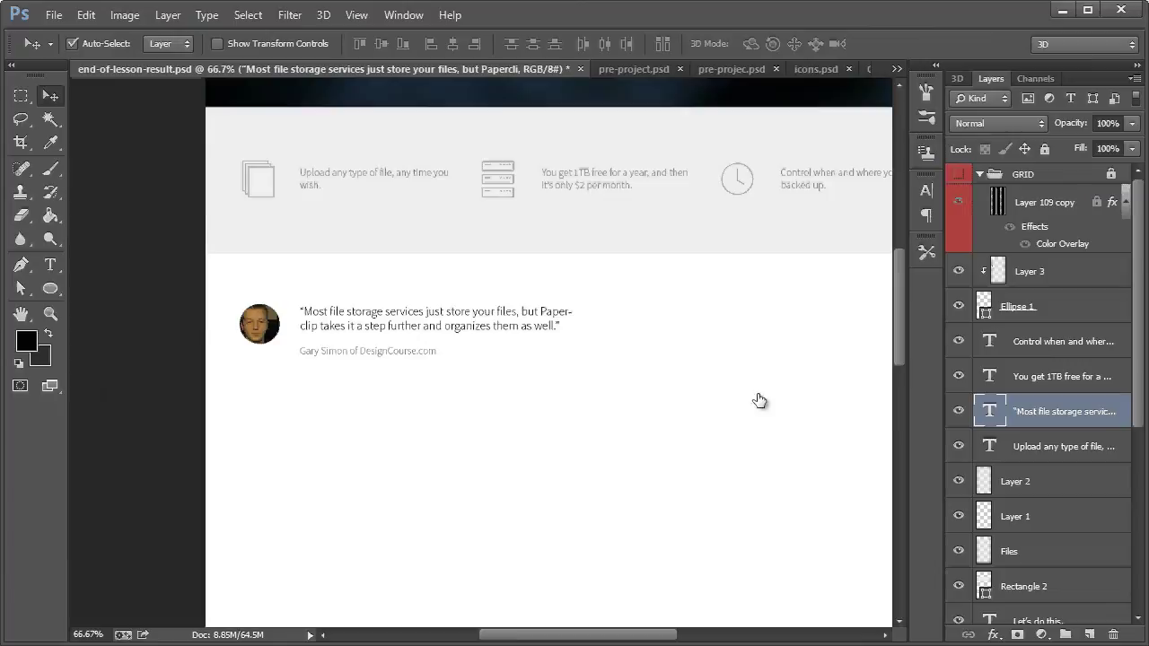
left_click(292, 330)
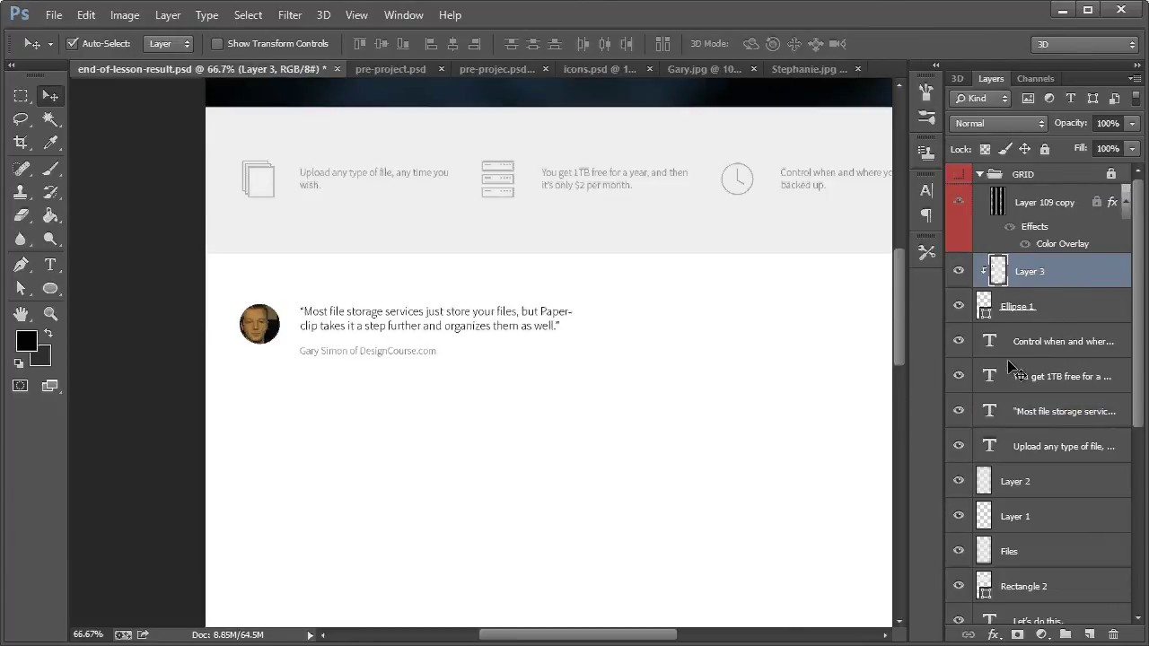
left_click(1032, 306, "shift")
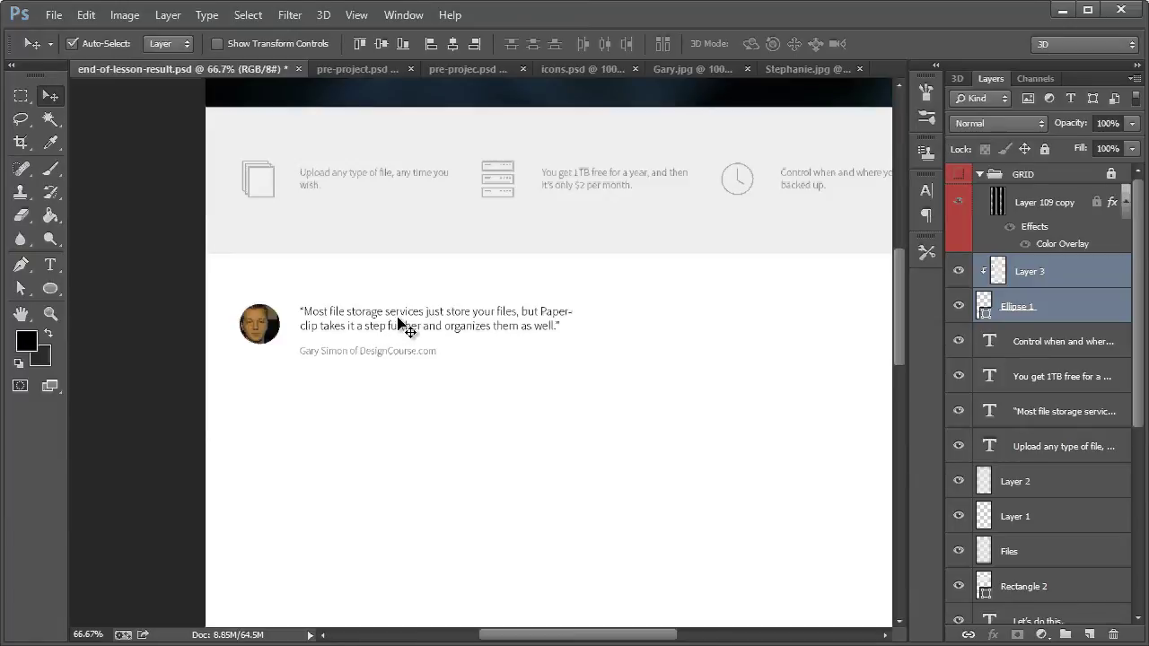
scroll(1106, 419, "down", 3)
scroll(1099, 426, "down", 2)
scroll(1100, 426, "up", 5)
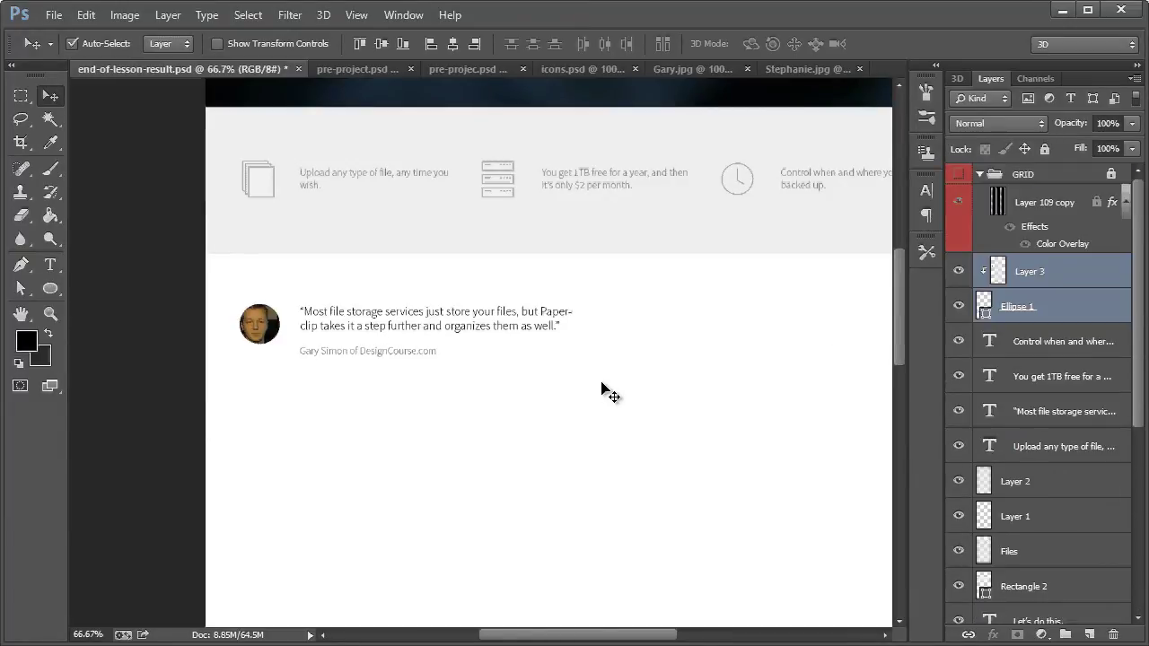
scroll(341, 377, "up", 2)
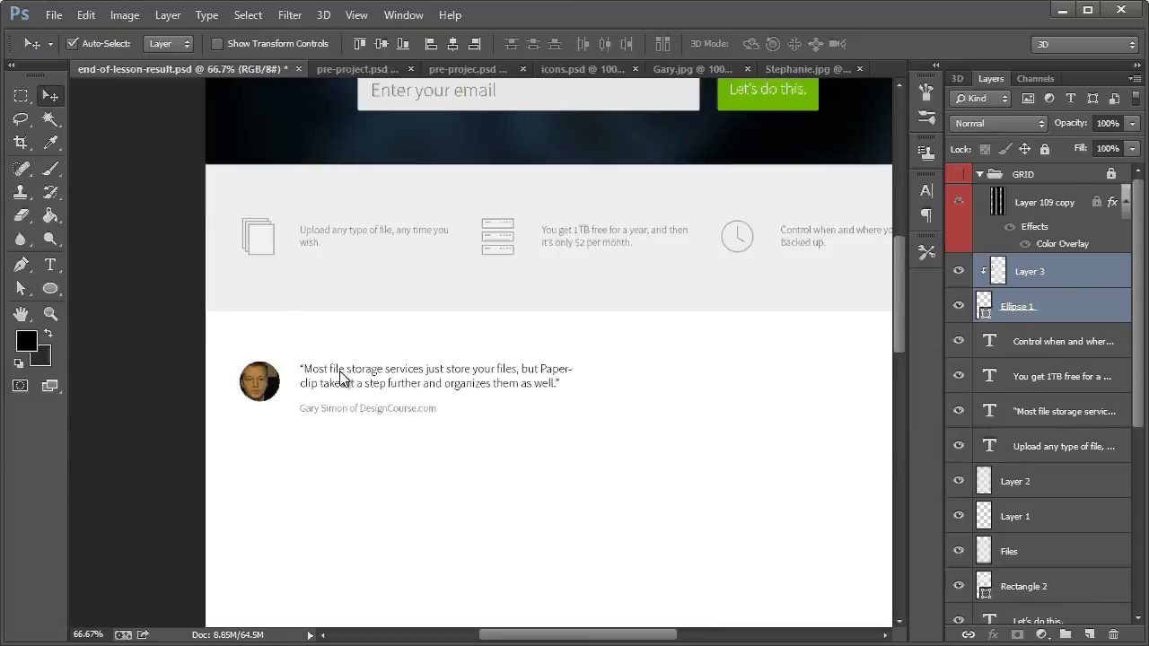
left_click(341, 377, "shift")
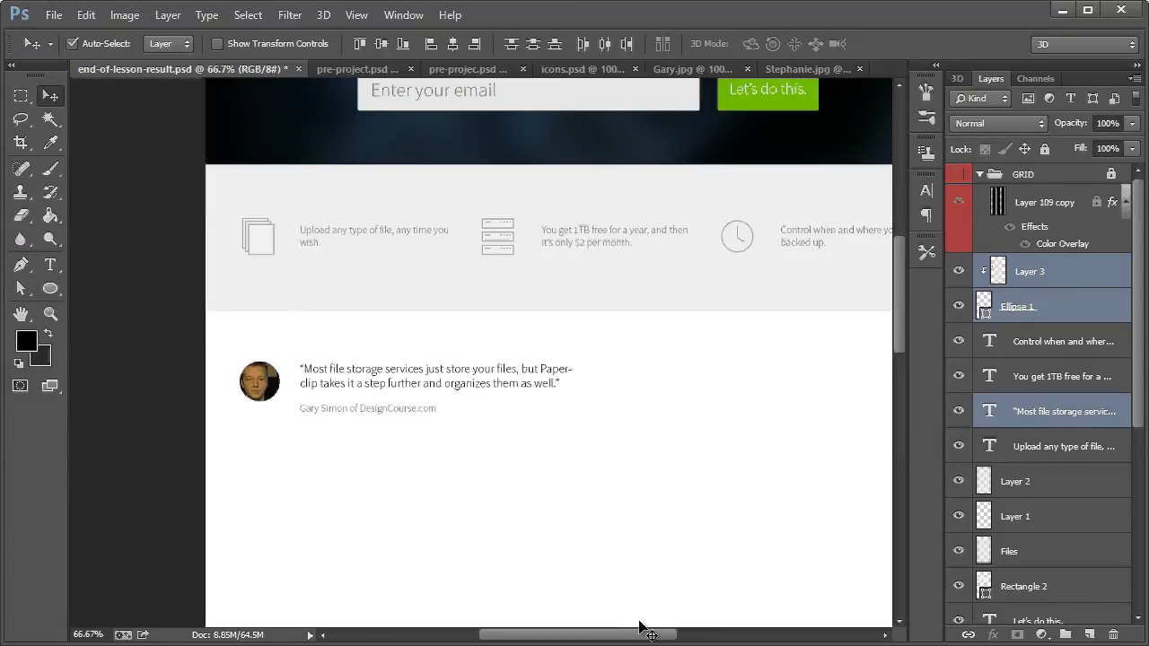
scroll(646, 641, "right", 3)
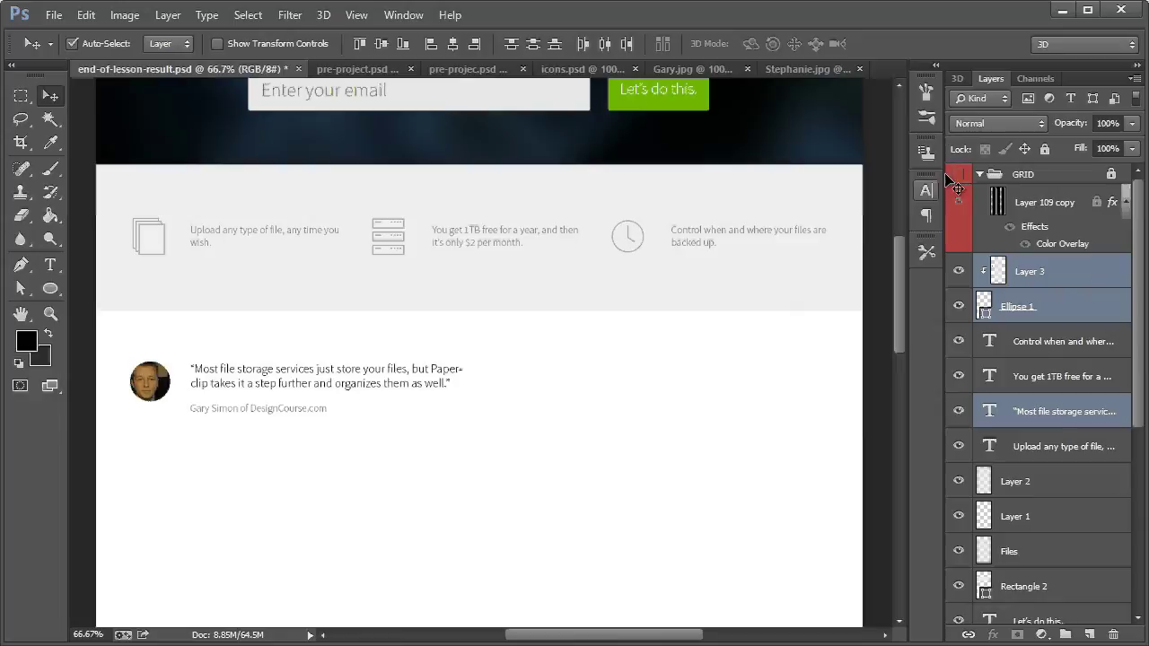
left_click(958, 174)
Step: Duplicate the three testimonial layers and move the copy into the right column
right_click(1014, 271)
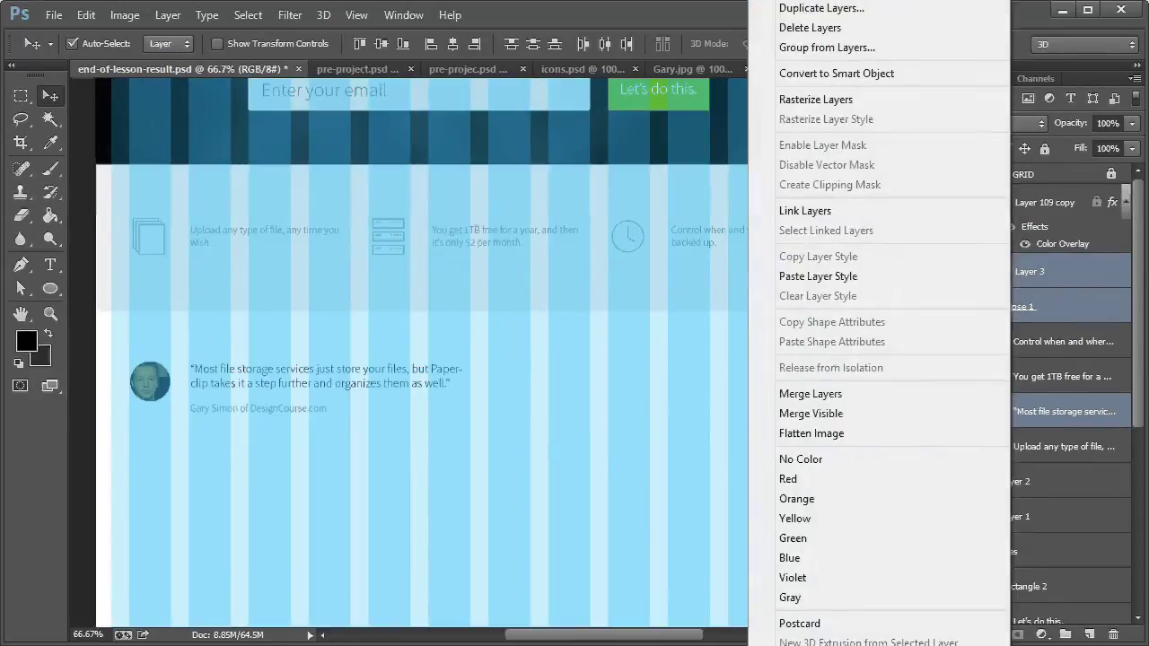
left_click(808, 9)
left_click(725, 128)
left_click(106, 45)
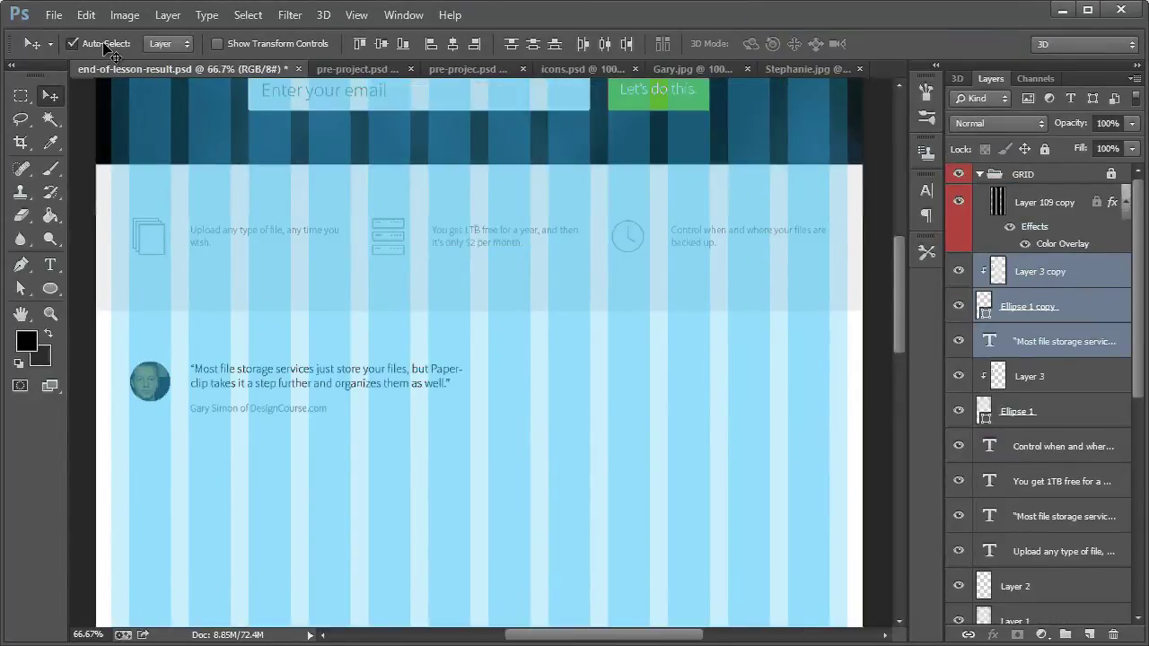
left_click_drag(259, 377, 618, 377)
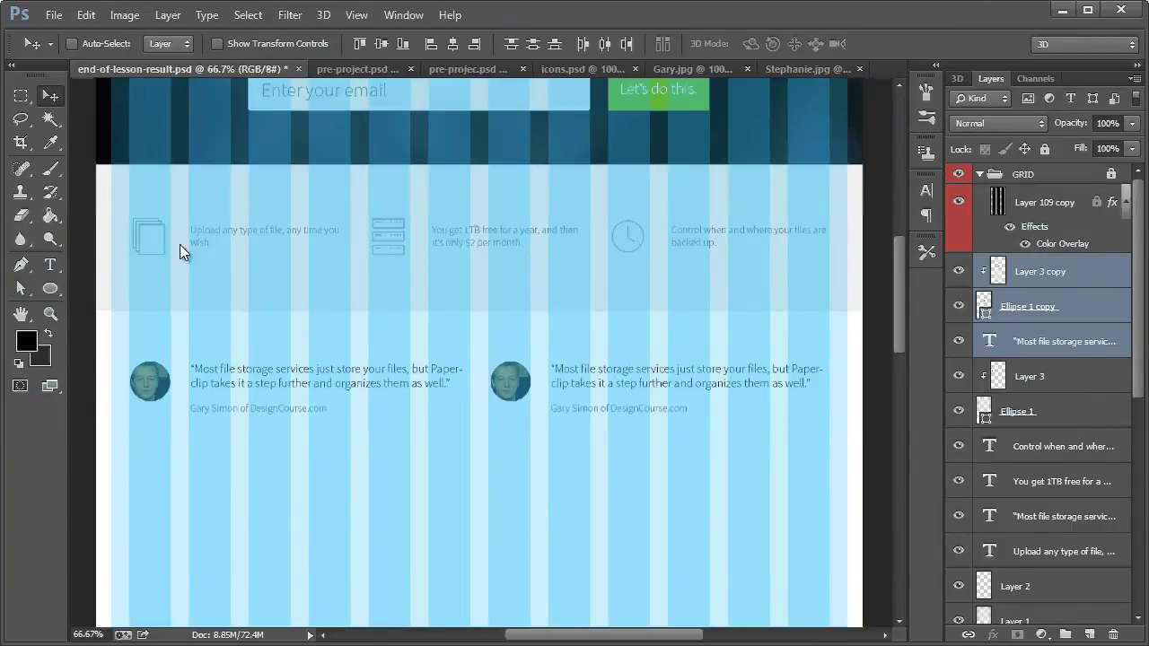
Step: Erase the man's photo from the copied photo layer, Layer 3 copy
left_click(788, 69)
left_click(135, 70)
left_click(1066, 285)
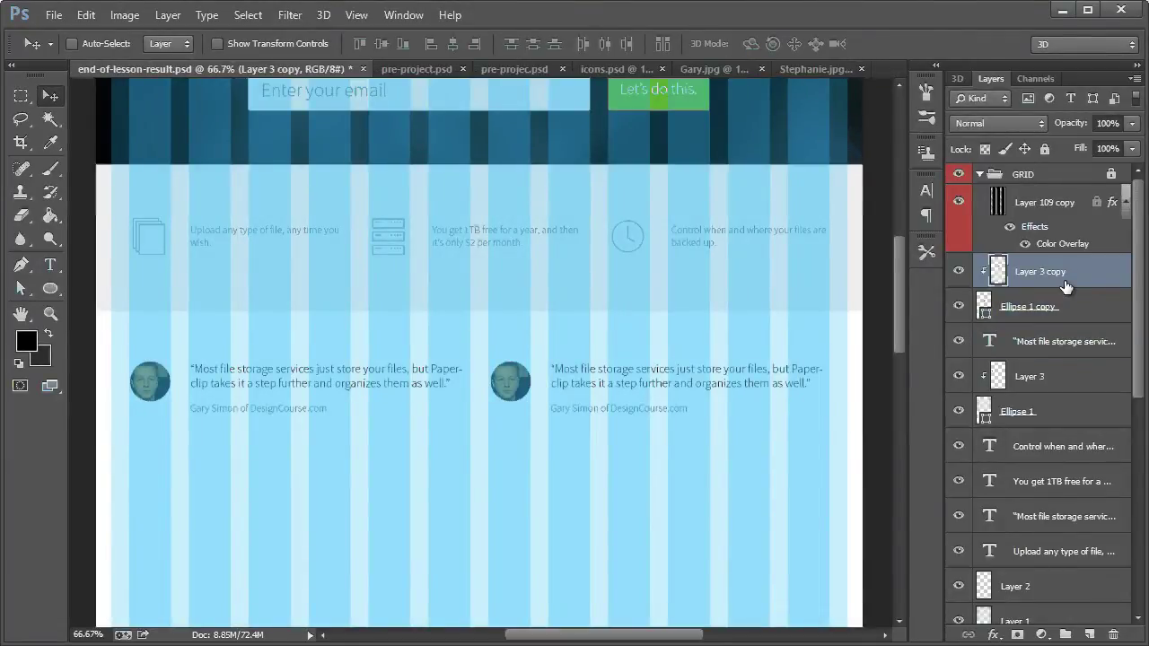
key("ctrl+a")
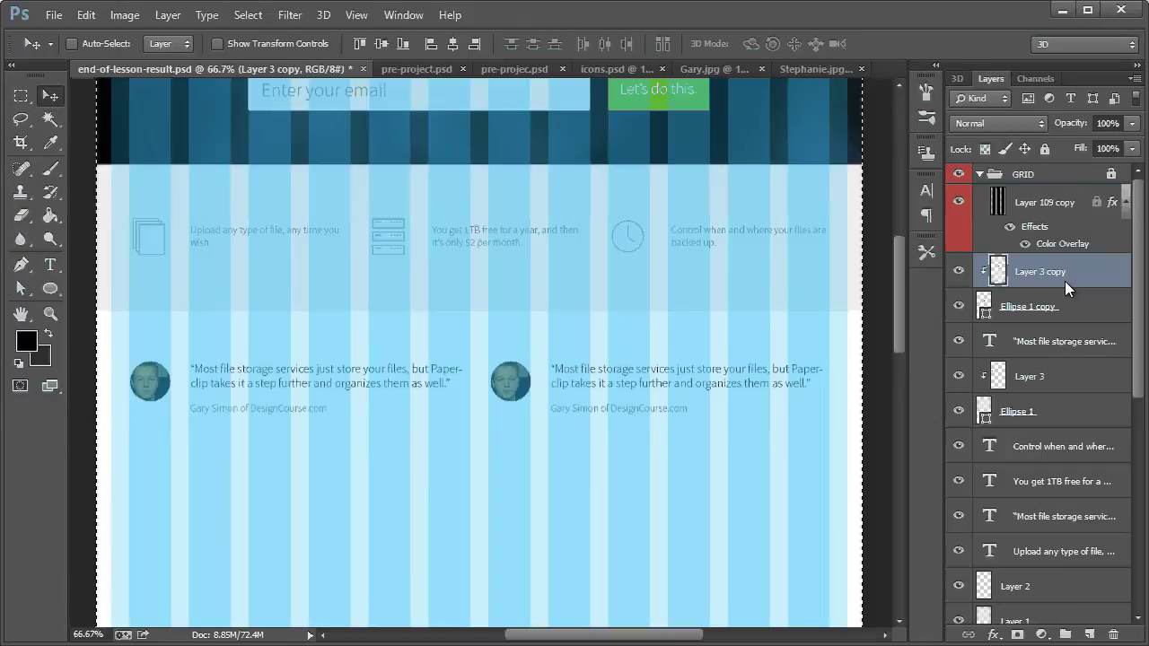
key("Delete")
key("ctrl+d")
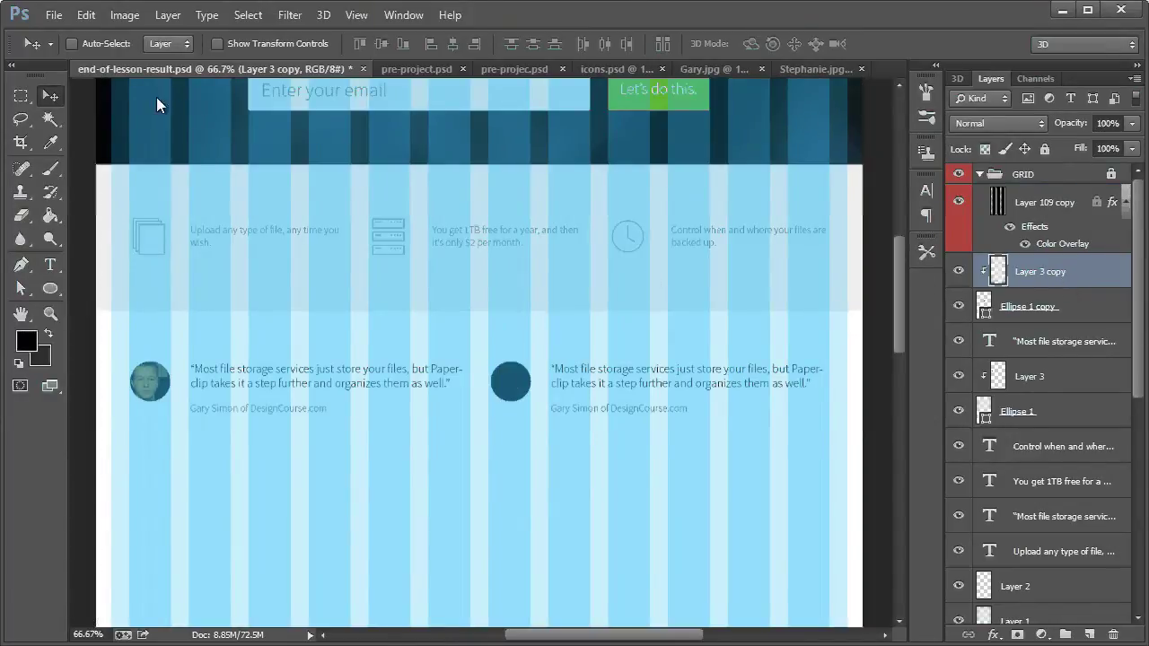
Step: Drag the woman's portrait into the right circle and hide the grid
left_click(50, 118)
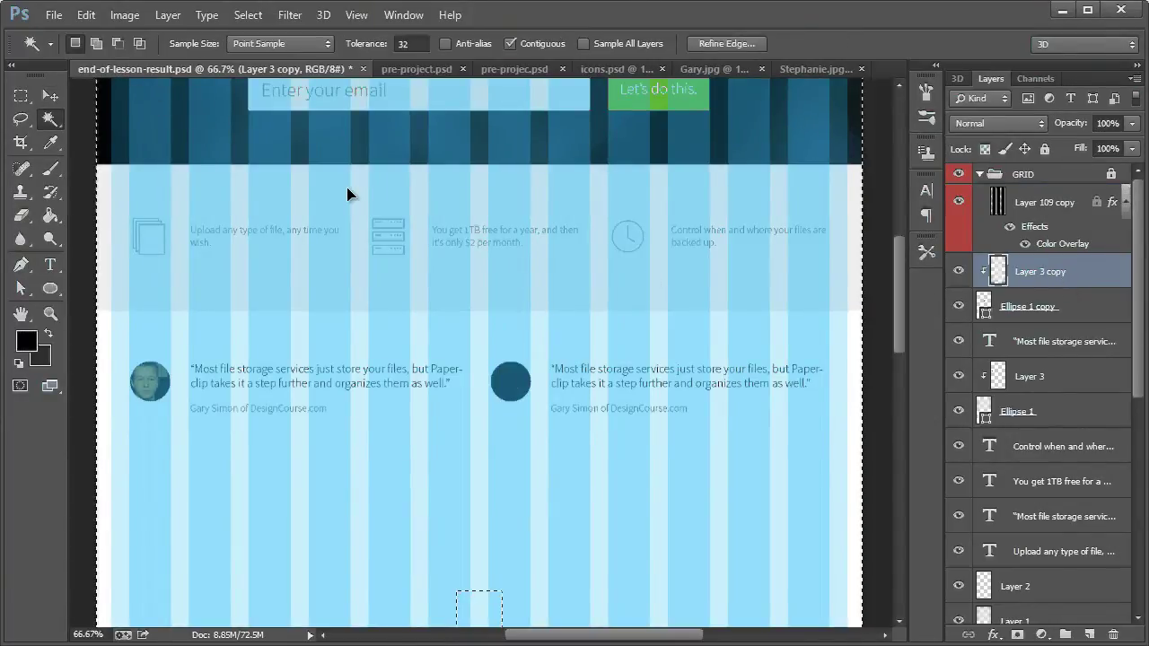
left_click(50, 95)
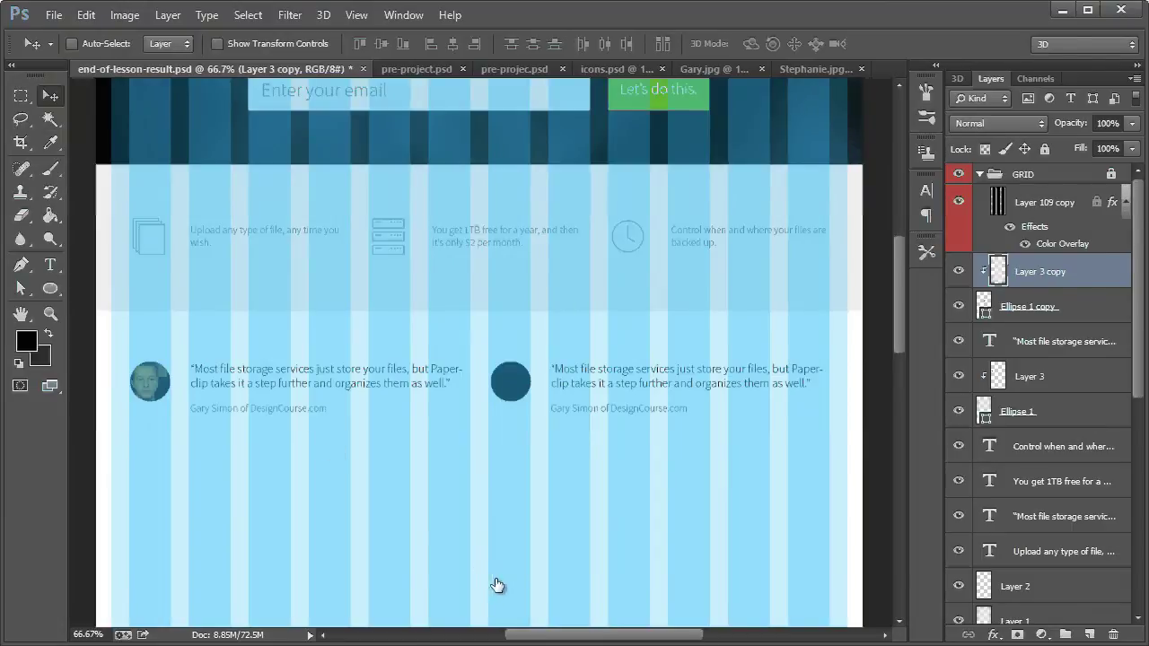
left_click_drag(457, 621, 486, 378)
left_click_drag(669, 348, 666, 349)
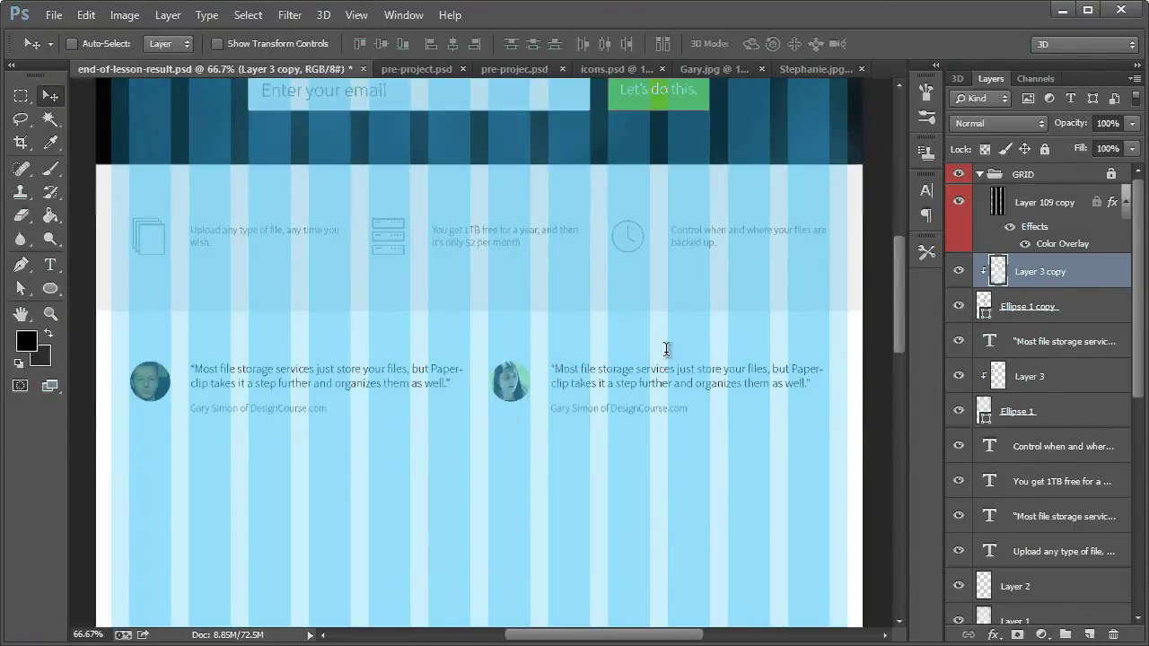
left_click(958, 173)
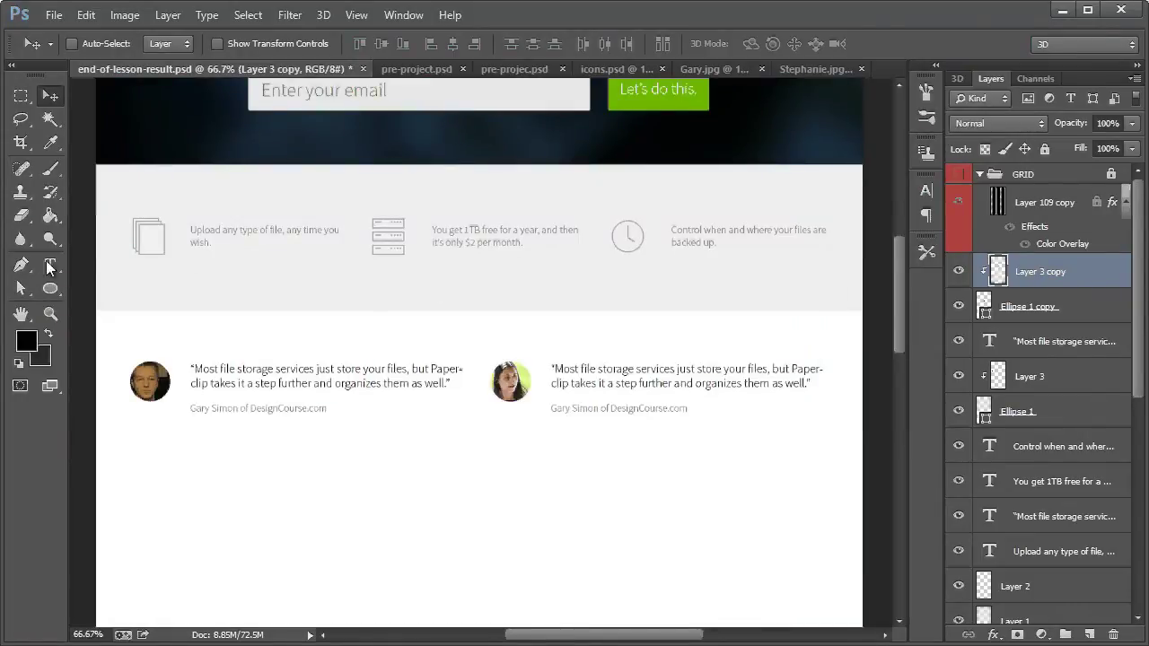
Step: Open the right testimonial's quote with the Type tool, then commit it
left_click(49, 265)
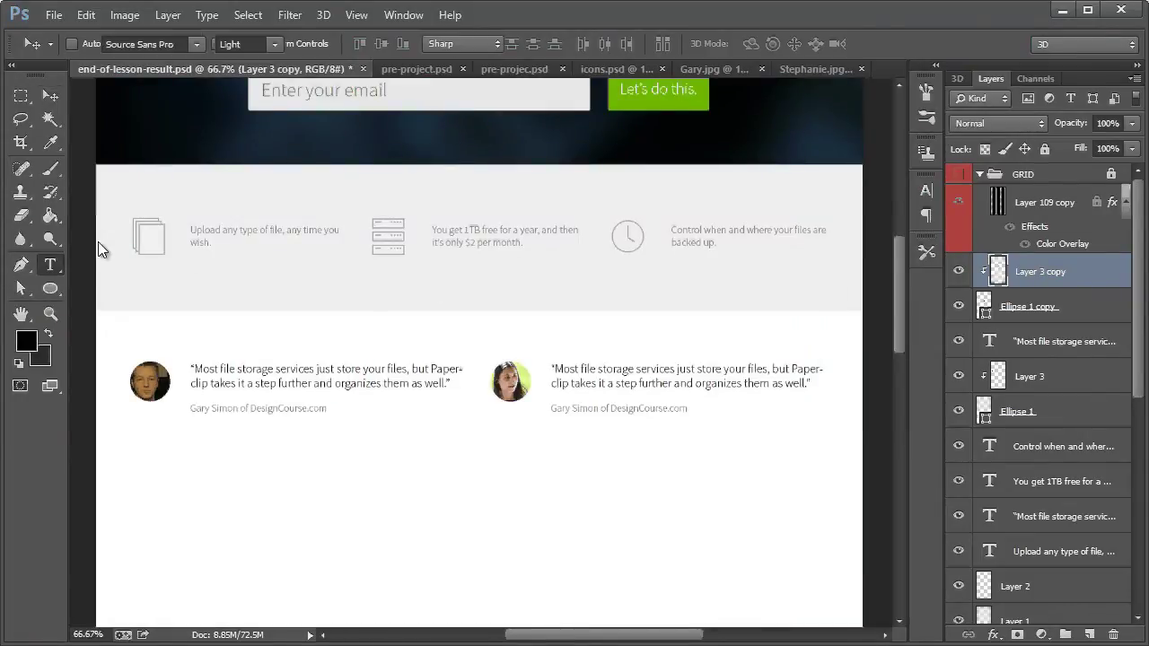
left_click(669, 387)
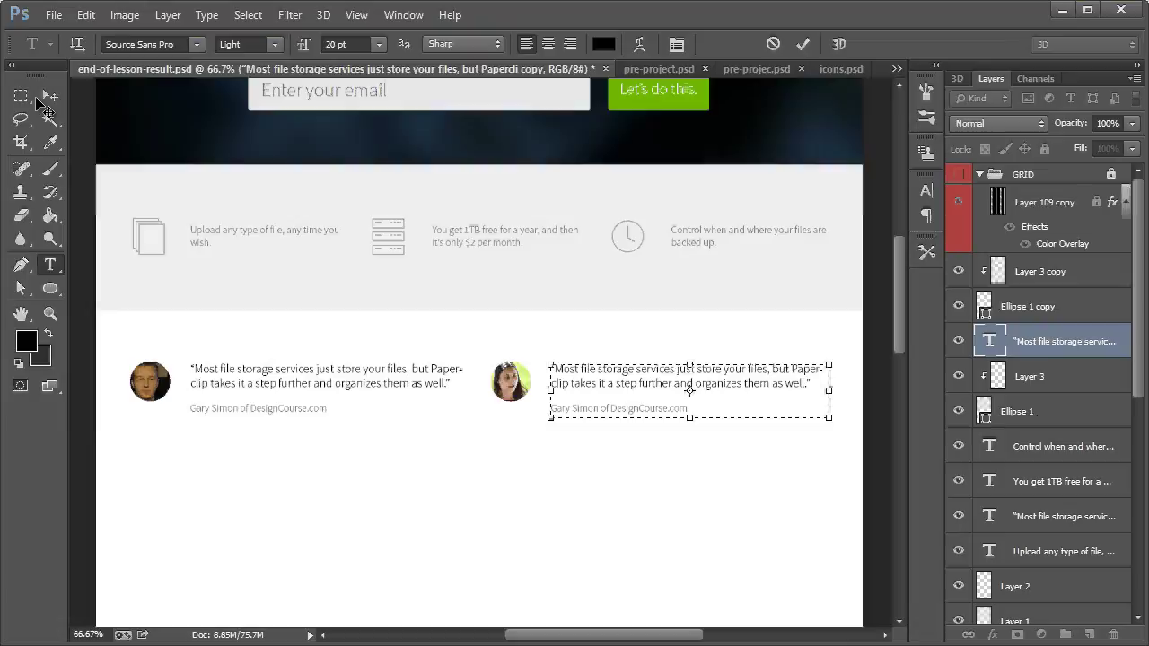
left_click(47, 97)
Step: Draw a rectangular marquee from the mockup's top-left to just below the testimonials
scroll(666, 380, "up", 5)
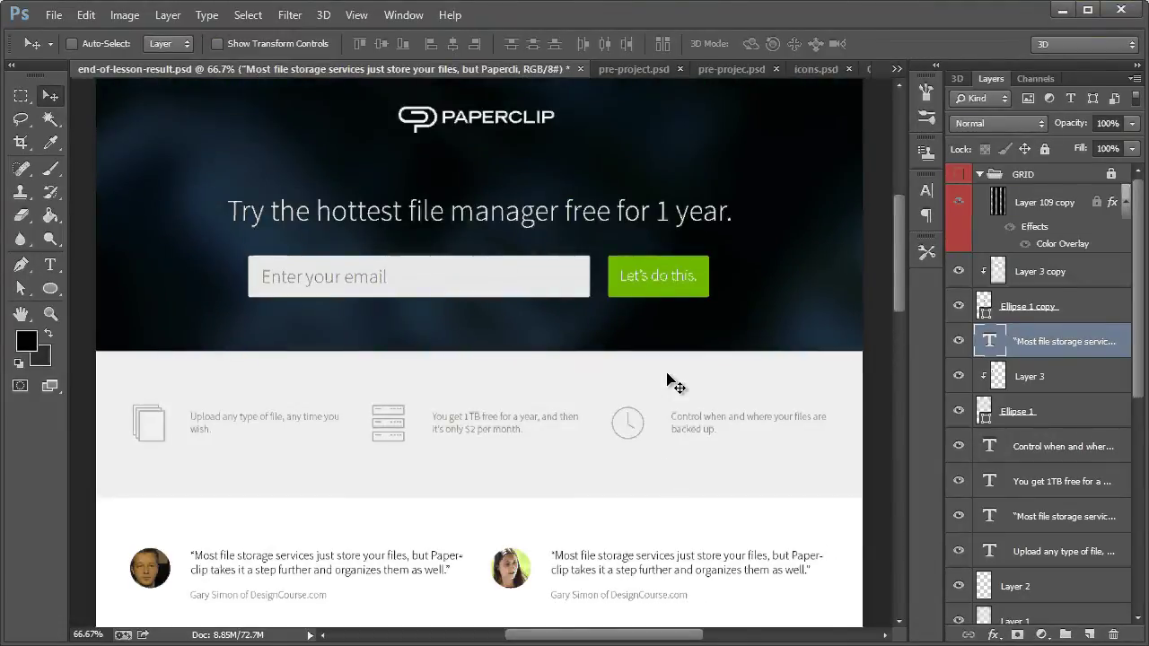
scroll(669, 379, "down", 3)
scroll(359, 296, "down", 1)
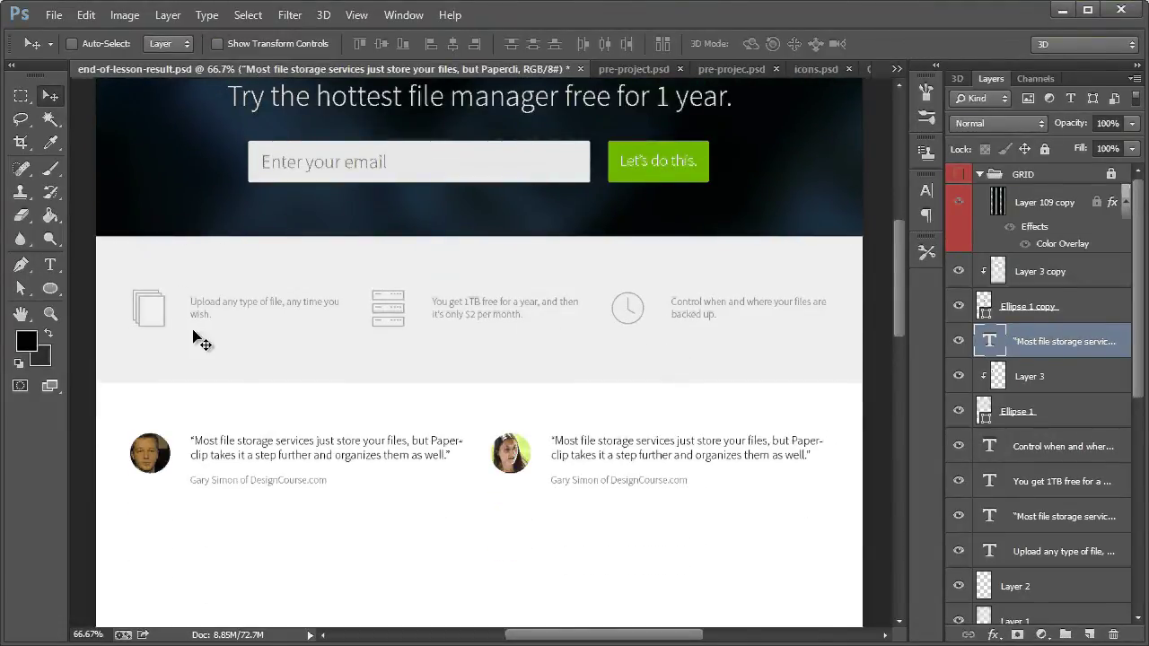
scroll(193, 332, "down", 2)
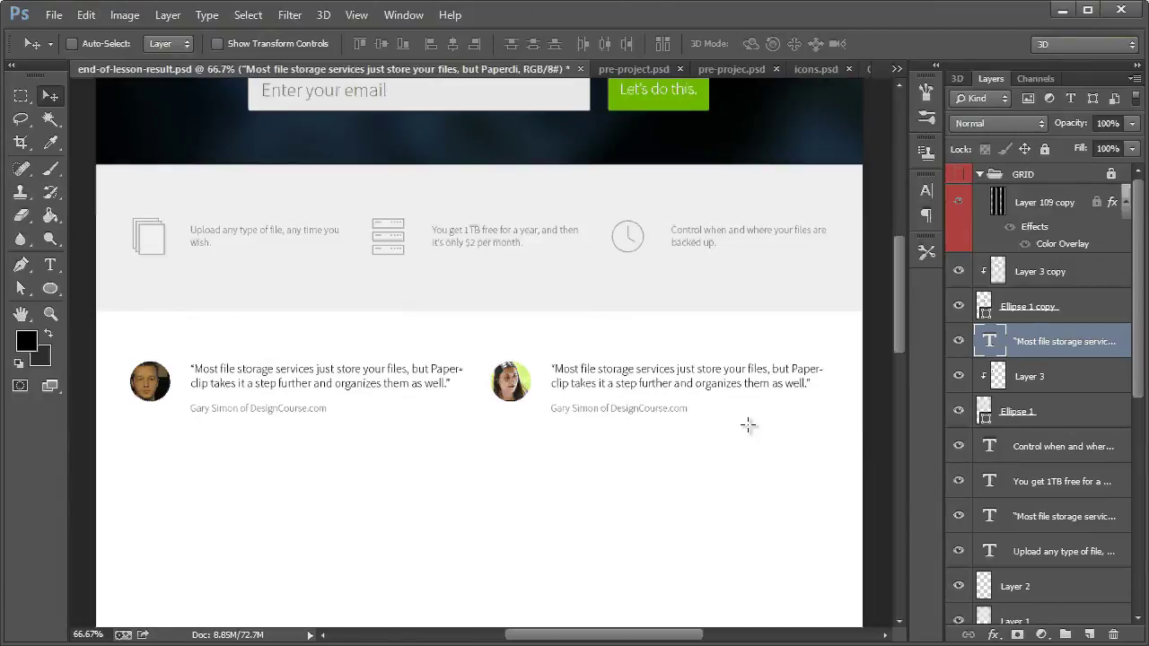
scroll(798, 400, "up", 7)
scroll(798, 385, "down", 2)
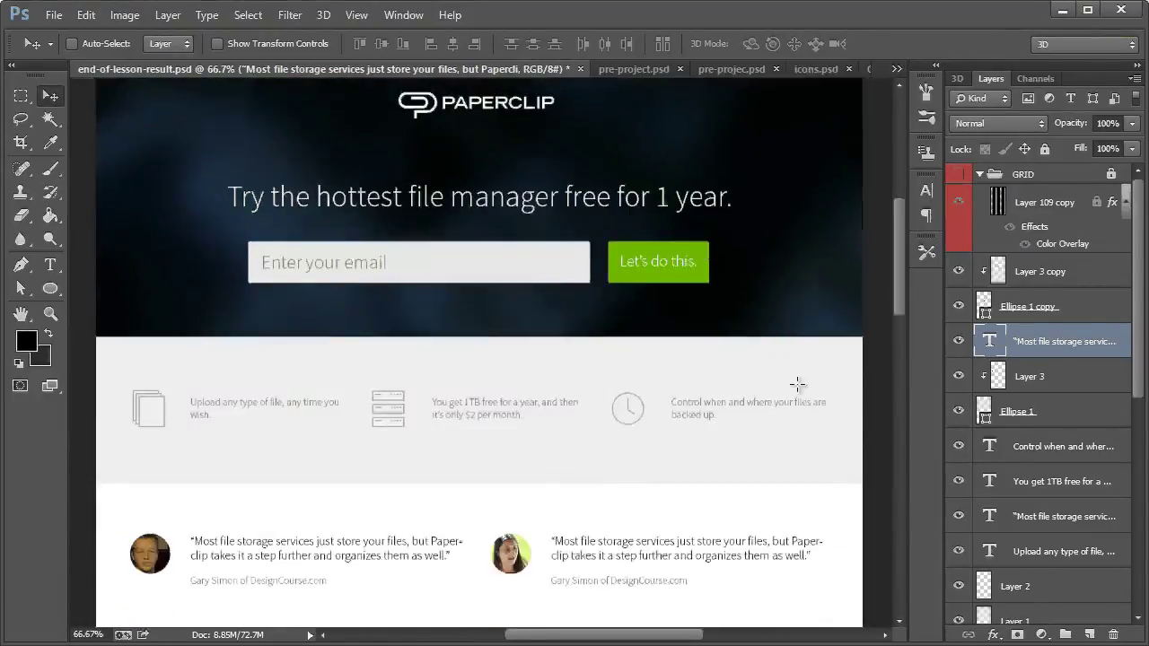
left_click(21, 95)
scroll(103, 104, "up", 1)
left_click_drag(97, 93, 887, 465)
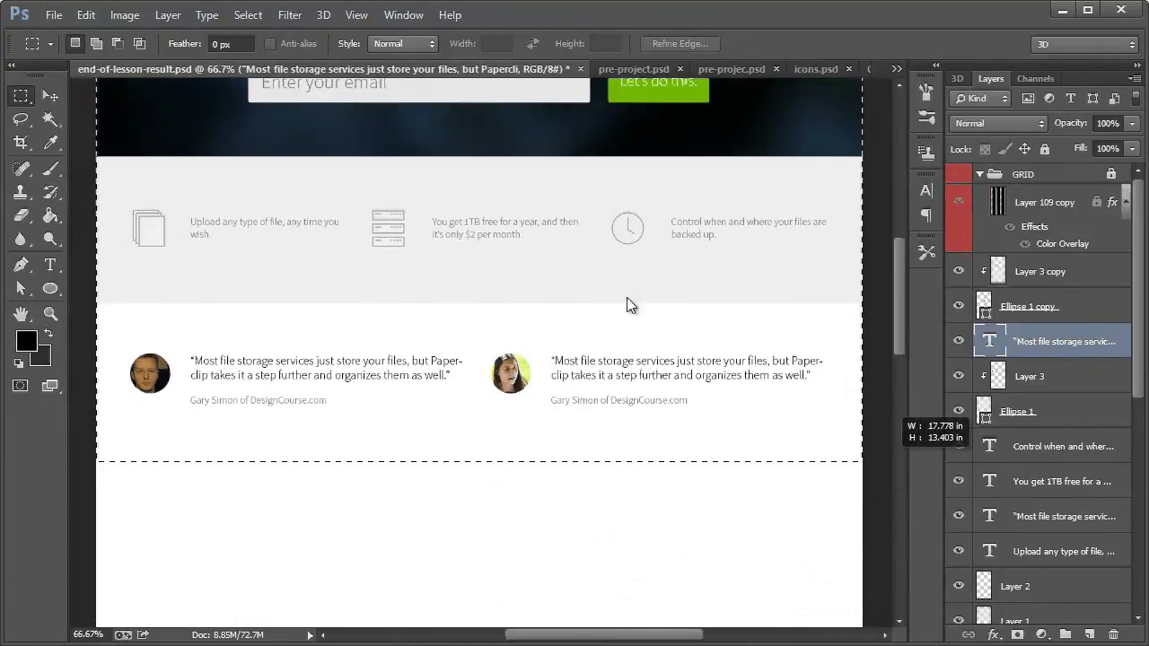
Step: Copy Merged the selection and paste it into a new clipboard-sized 1280 × 965 px Untitled-1 document
left_click(85, 16)
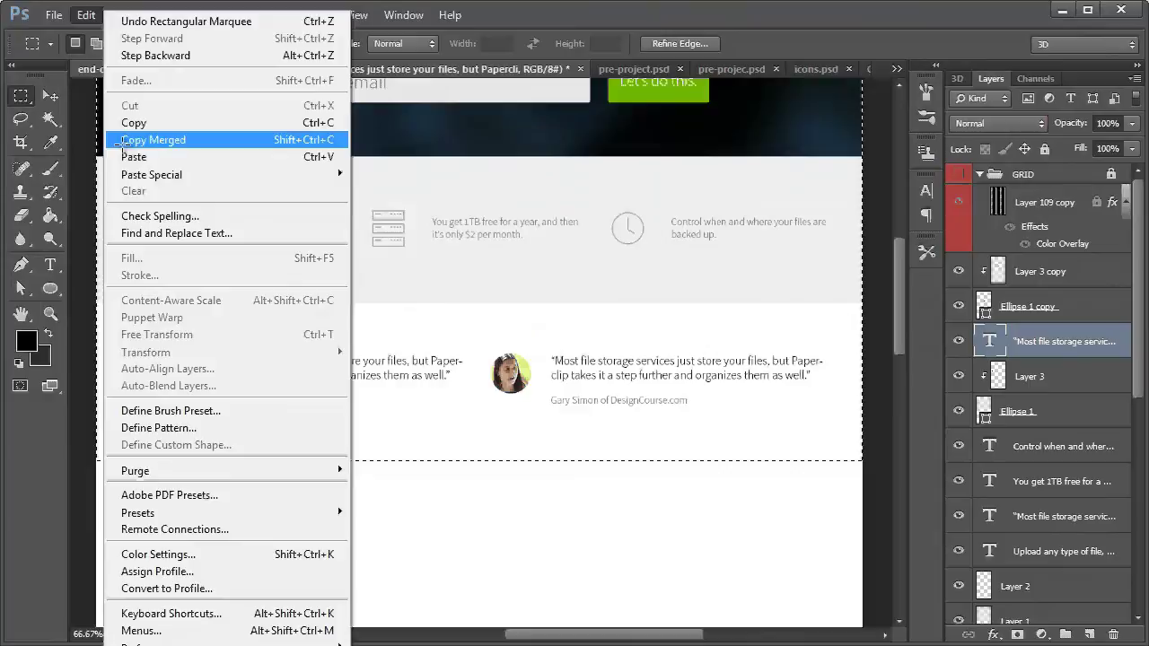
left_click(120, 144)
left_click(54, 15)
left_click(38, 31)
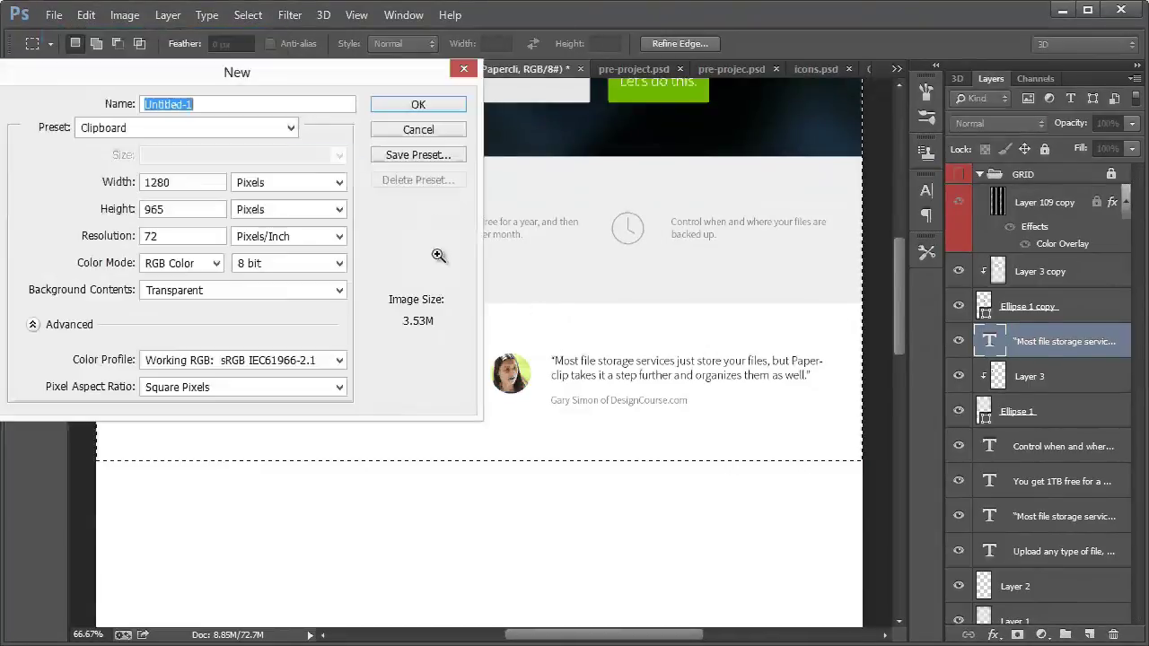
left_click(404, 108)
key("ctrl+v")
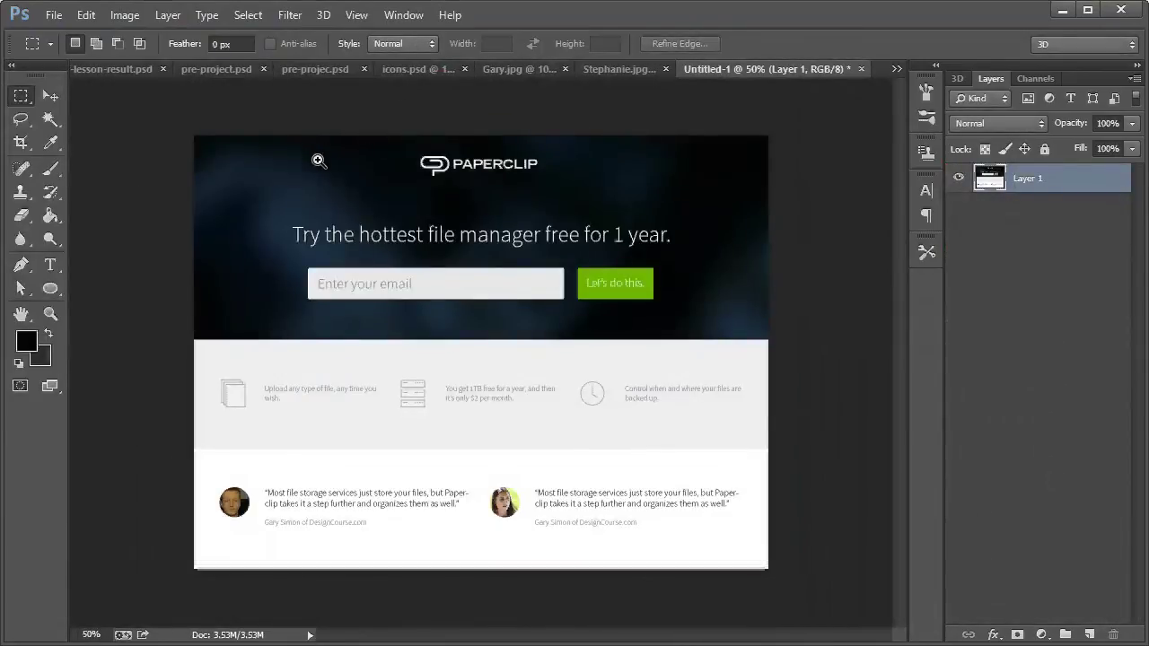
left_click(52, 313)
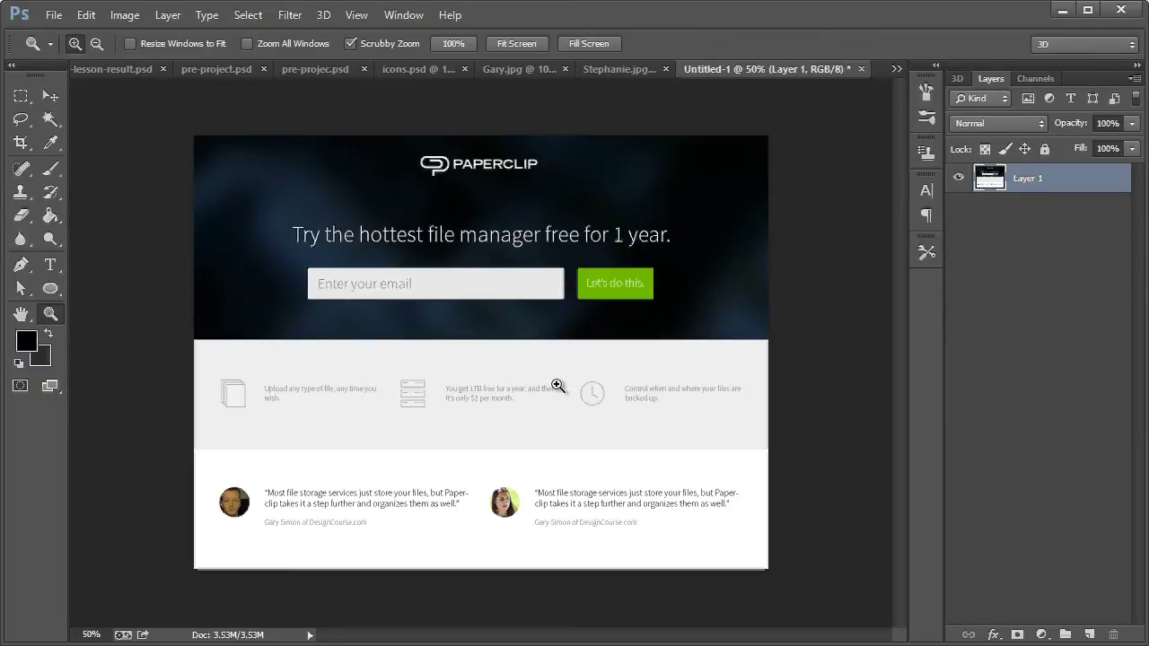